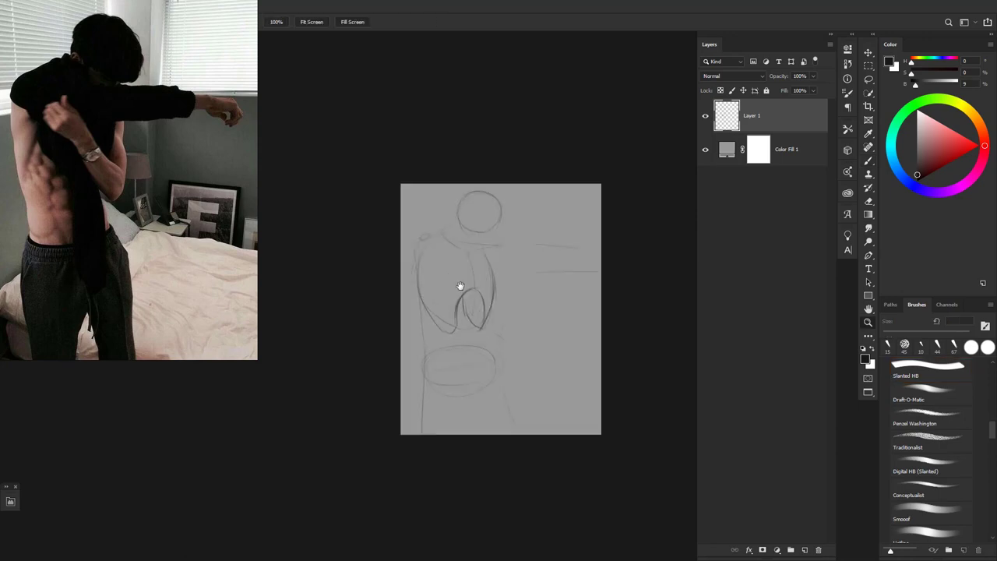
Sketch the pelvis below the ribcage, the spine joining the two, and an oval at each hip joint
scroll(460, 289, up, 2)
drag(452, 342, 489, 335)
drag(508, 285, 498, 339)
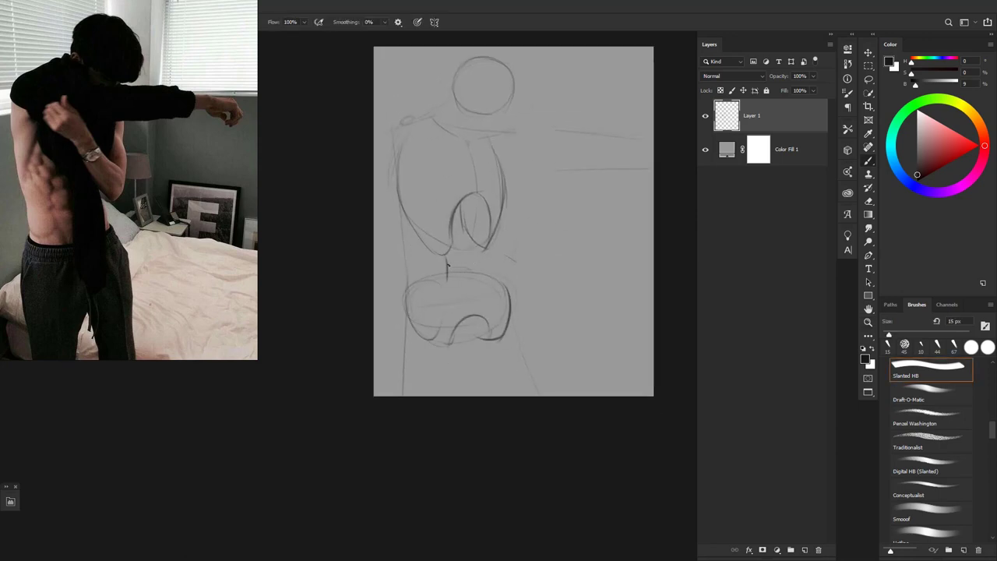
drag(456, 222, 455, 293)
key(ctrl+plus)
drag(385, 331, 382, 347)
drag(471, 319, 472, 331)
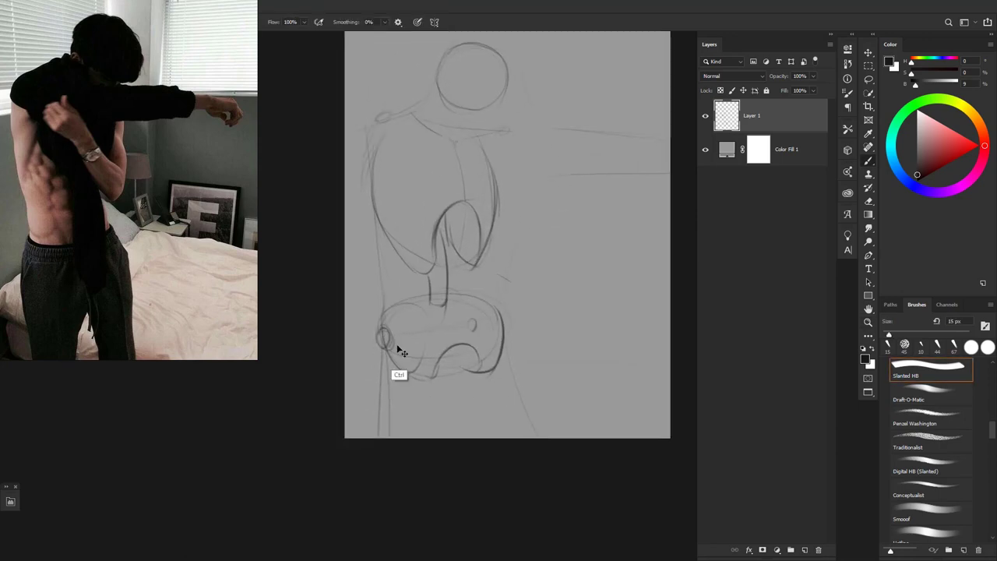
Sketch the thigh guide lines, and shrink and reposition the whole figure slightly on the canvas with Free Transform
drag(401, 363, 400, 435)
mouse_move(490, 318)
mouse_down()
mouse_move(528, 195)
mouse_move(631, 195)
mouse_up()
key(ctrl+t)
drag(605, 285, 616, 196)
key(Return)
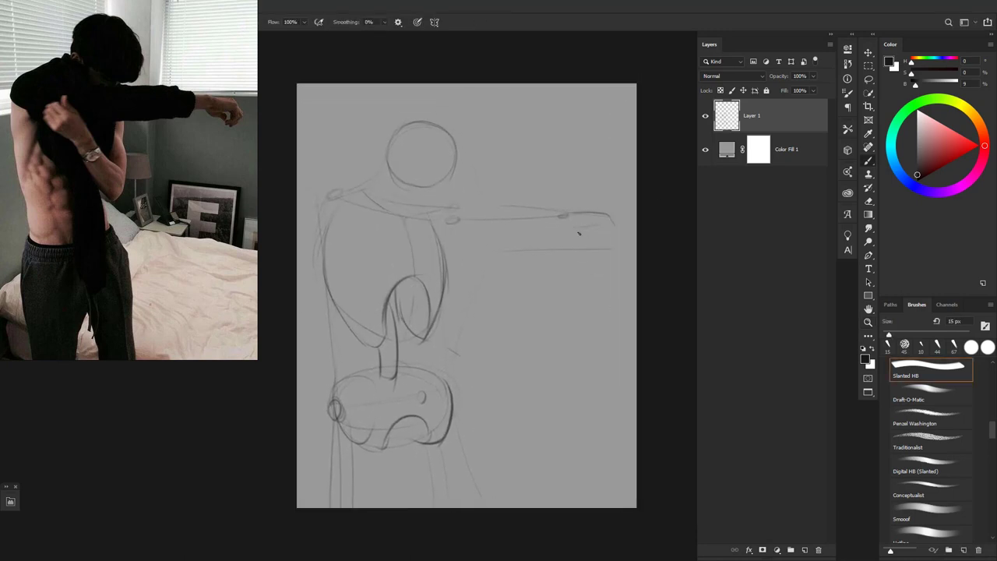
Sketch the folded arm across the torso with its joint ovals, and outline the hair around the head circle
mouse_move(401, 256)
mouse_down()
mouse_move(420, 274)
mouse_move(410, 250)
mouse_move(436, 272)
mouse_move(499, 234)
mouse_move(444, 174)
mouse_up()
key(z)
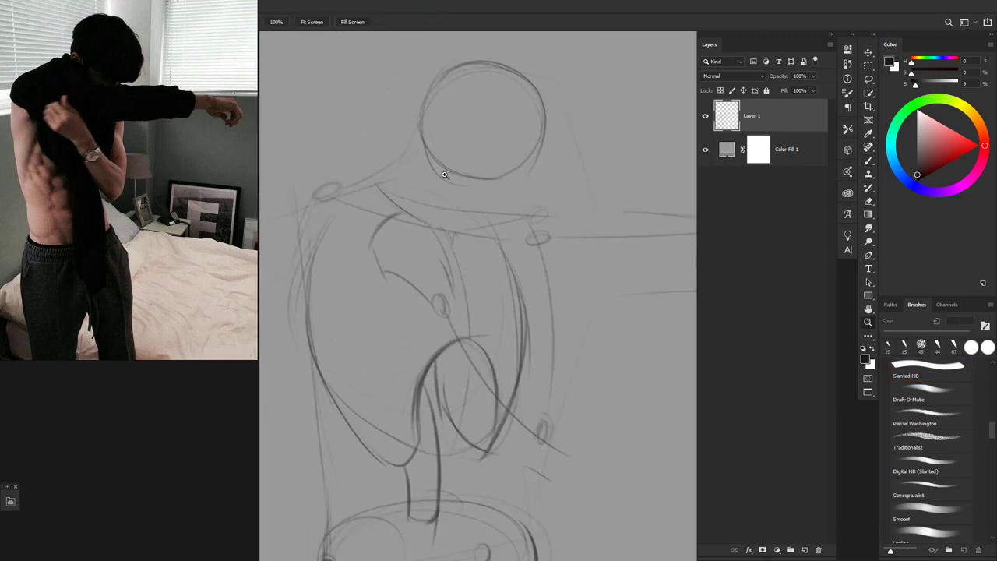
key(b)
mouse_move(402, 130)
mouse_down()
mouse_move(429, 111)
mouse_move(488, 101)
mouse_move(551, 182)
mouse_move(547, 222)
mouse_up()
drag(430, 210, 527, 237)
mouse_move(391, 188)
mouse_down()
mouse_move(405, 167)
mouse_move(427, 198)
mouse_up()
scroll(388, 173, down, 1)
mouse_move(401, 159)
mouse_down()
mouse_move(384, 176)
mouse_move(397, 137)
mouse_up()
scroll(499, 193, down, 1)
scroll(499, 194, up, 1)
scroll(383, 143, down, 2)
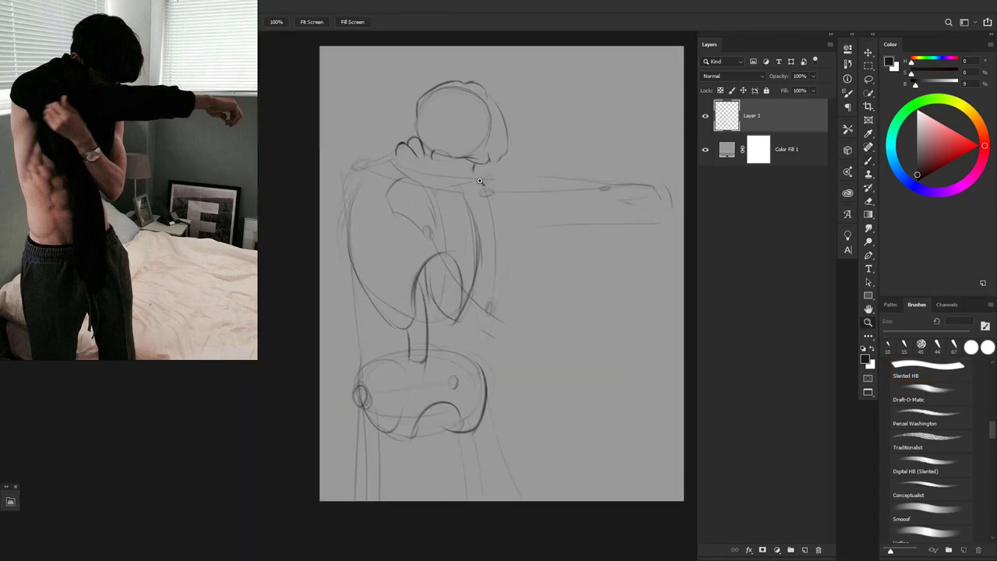
Resize the selected head and hair with Free Transform to fit the body
scroll(408, 160, up, 1)
key(ctrl+t)
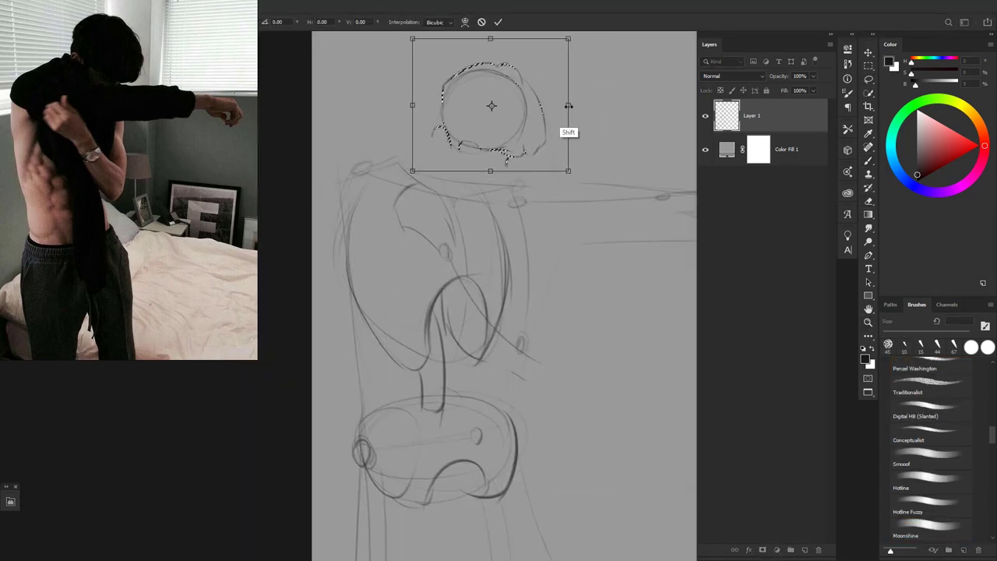
key(Return)
scroll(490, 205, down, 1)
Sketch the raised shoulder's contour, adjust the selected head above it with Free Transform, and deselect
drag(400, 126, 381, 170)
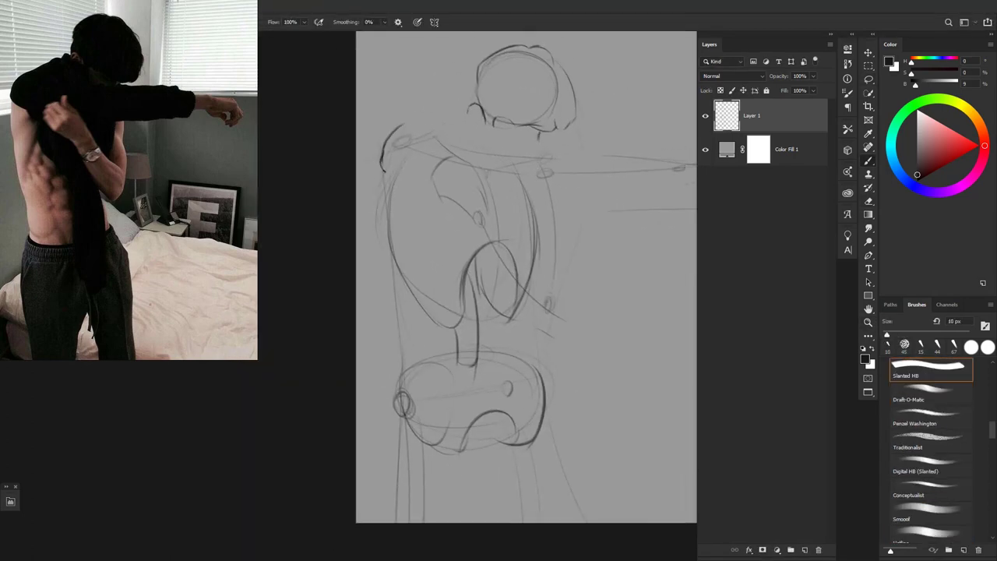
scroll(526, 278, up, 1)
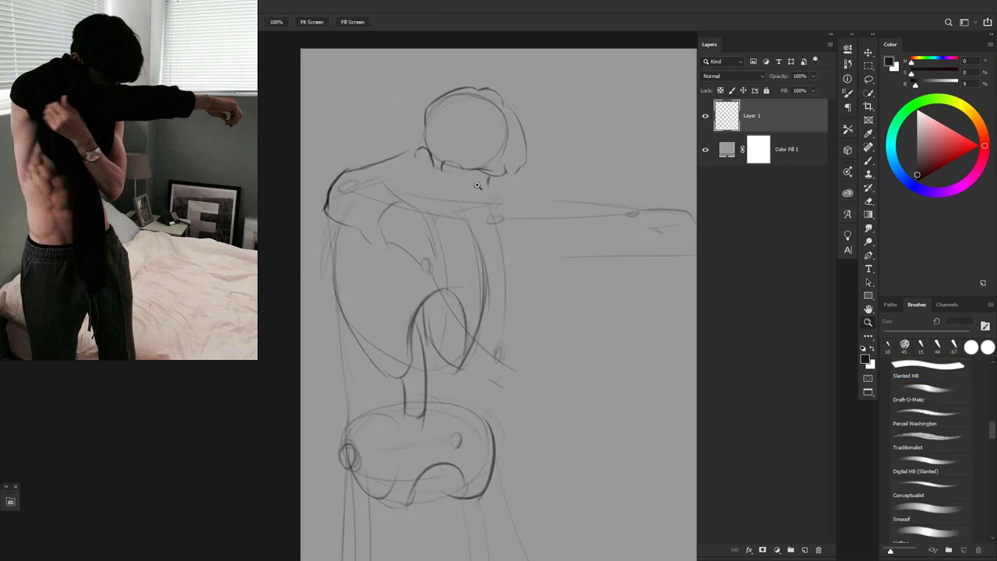
key(ctrl+t)
drag(520, 117, 527, 138)
key(Return)
key(ctrl+d)
scroll(372, 127, up, 1)
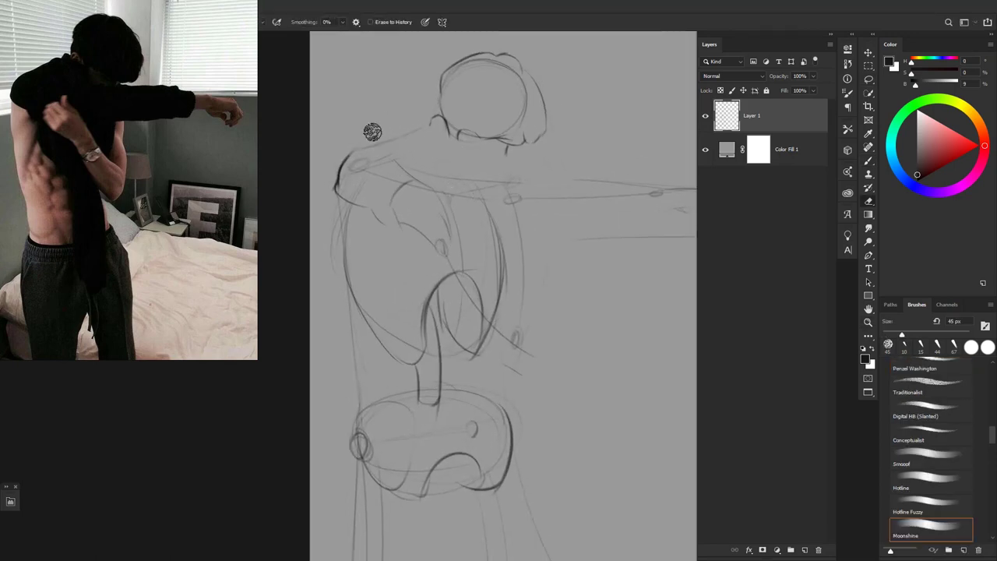
Redraw the shoulder line up to the neck and detail the ear, reducing the brush to 6 px
scroll(433, 120, up, 1)
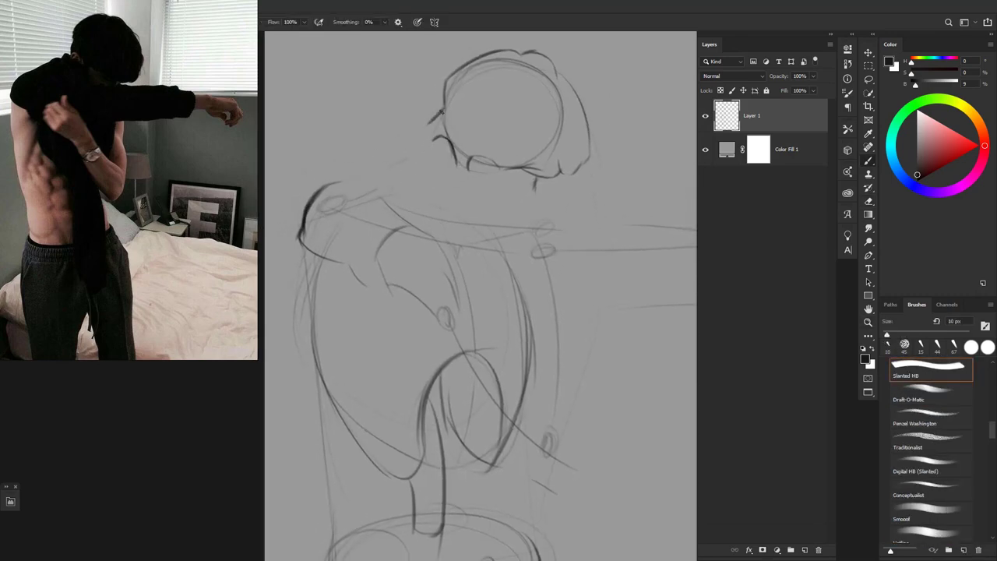
key(bracketleft)
scroll(433, 133, up, 1)
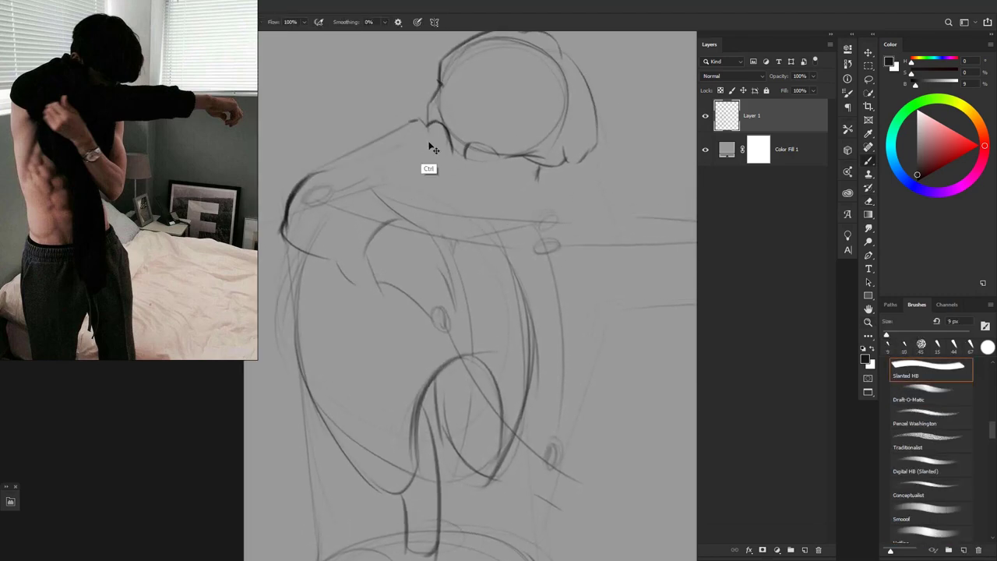
key(bracketleft)
key(bracketleft)
key(bracketleft)
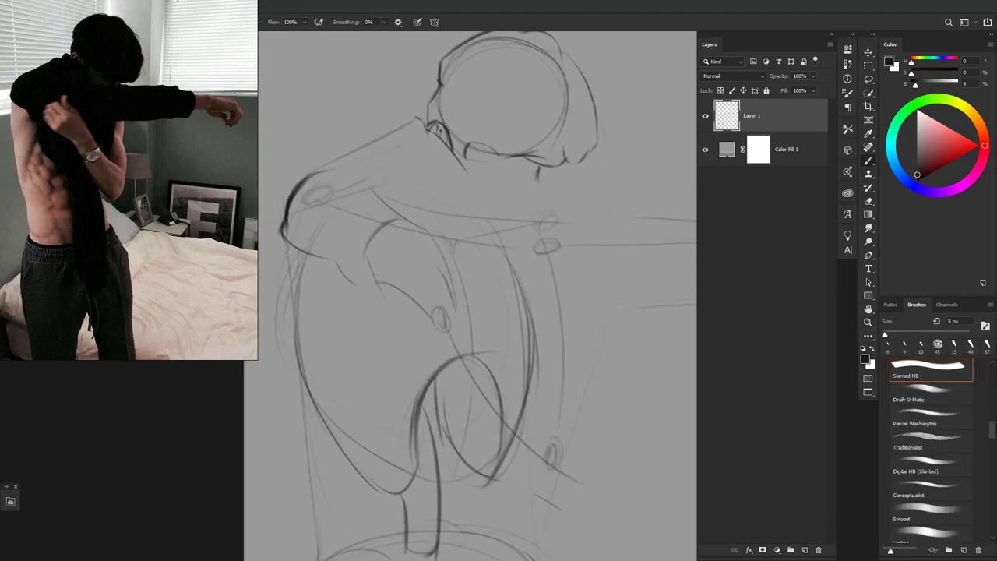
scroll(433, 129, down, 1)
scroll(429, 129, up, 3)
scroll(427, 125, down, 3)
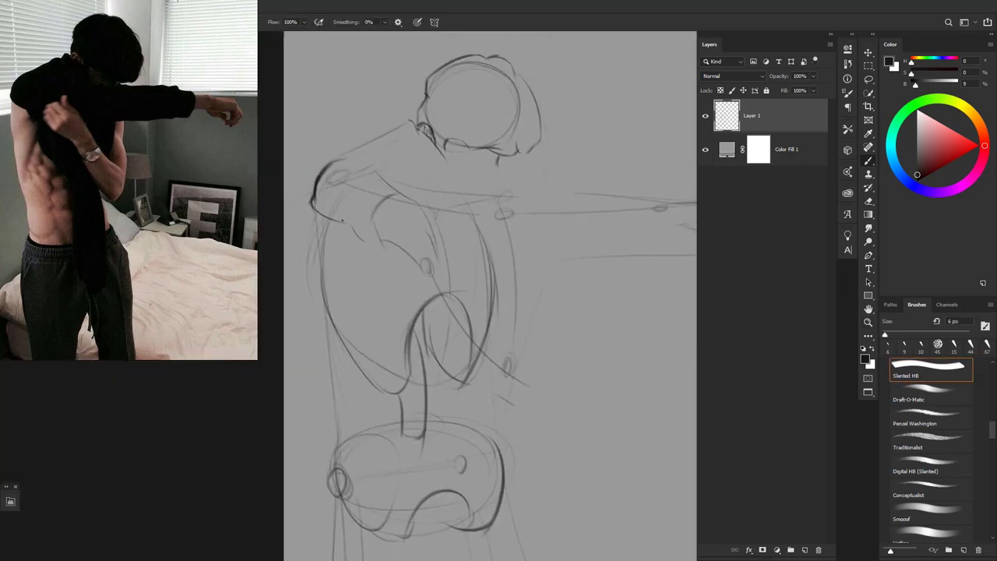
Outline the shirt collar and the outstretched sleeve's folded upper edge and cuff with a 7 px brush
scroll(424, 150, down, 1)
scroll(413, 156, up, 2)
key(bracketright)
scroll(413, 162, up, 2)
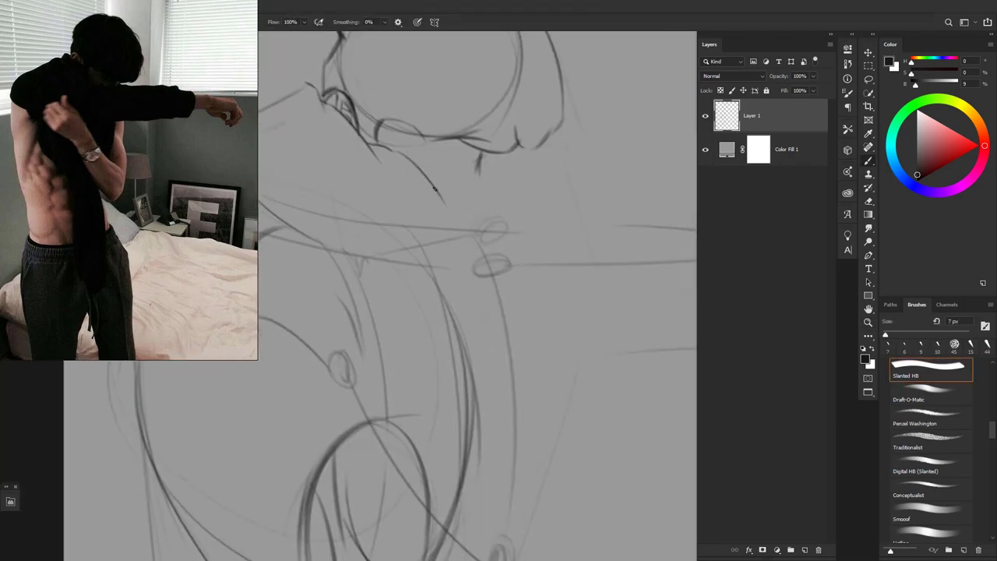
mouse_move(450, 147)
mouse_down()
mouse_move(459, 161)
mouse_move(562, 160)
mouse_up()
scroll(465, 155, down, 2)
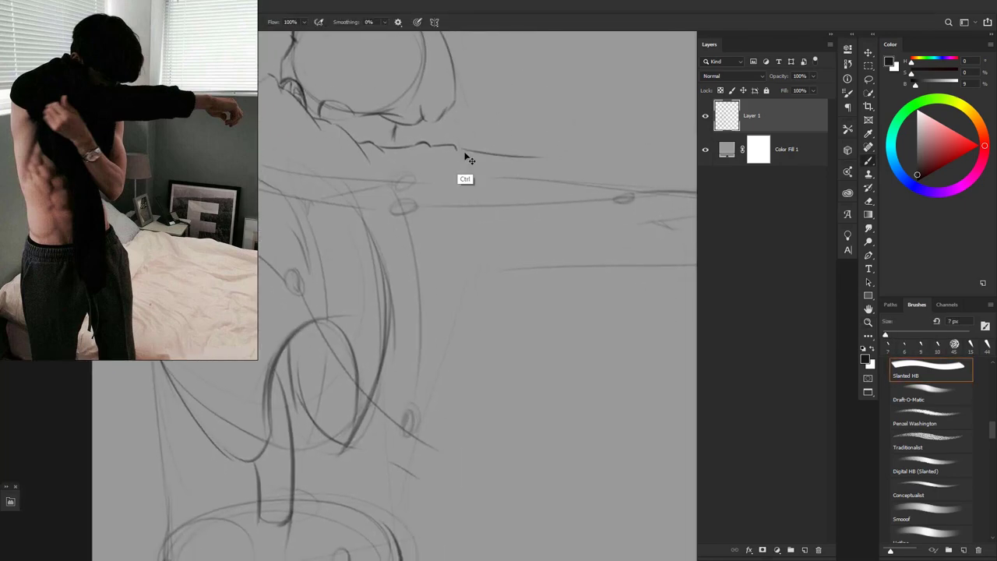
drag(446, 138, 533, 141)
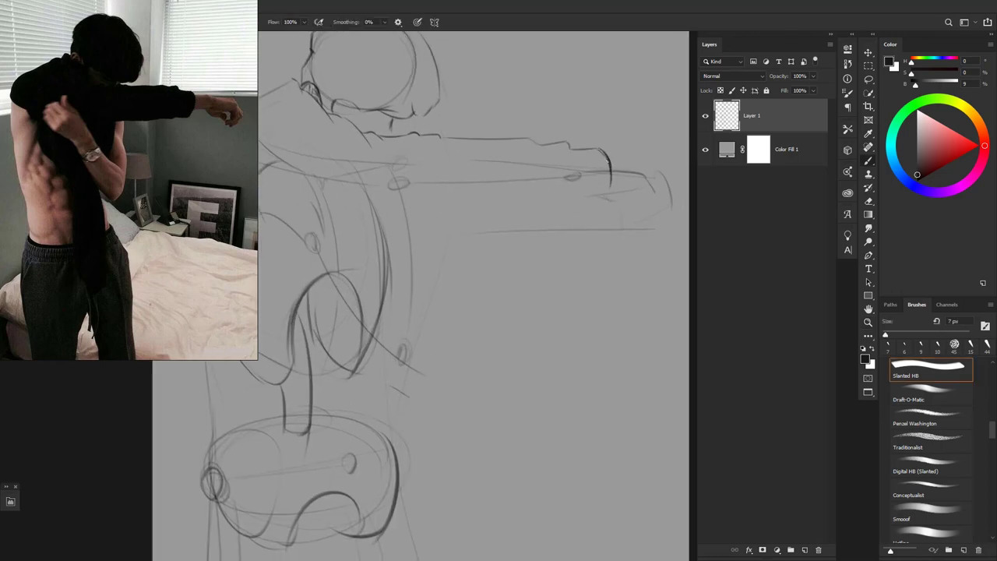
Scale the whole figure sketch down slightly on the canvas with Free Transform
scroll(607, 161, down, 3)
key(ctrl+t)
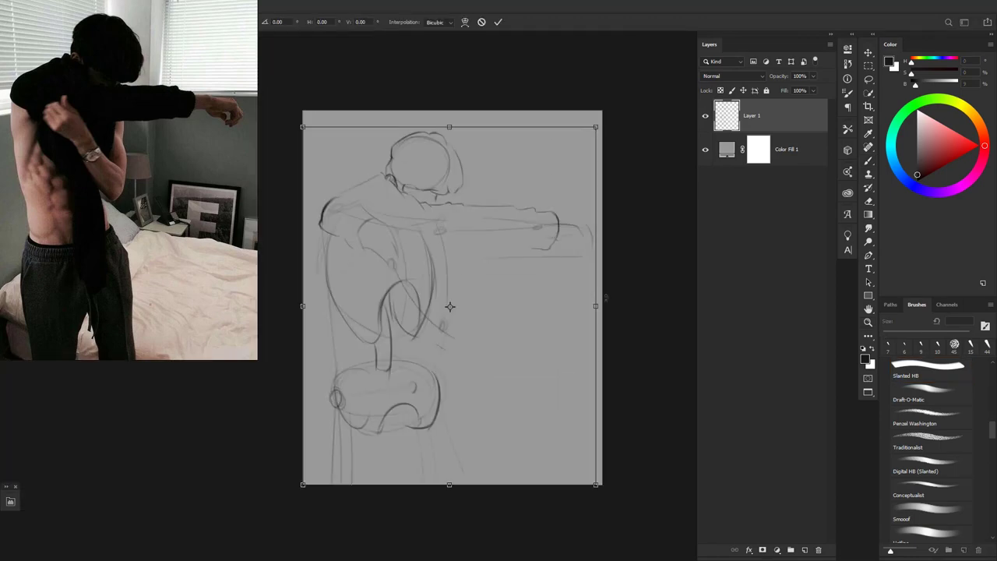
drag(601, 111, 575, 136)
key(Return)
Outline the outstretched sleeve's cuff opening and its folded lower edge with the 7 px brush
key(ctrl+plus)
key(ctrl+plus)
key(b)
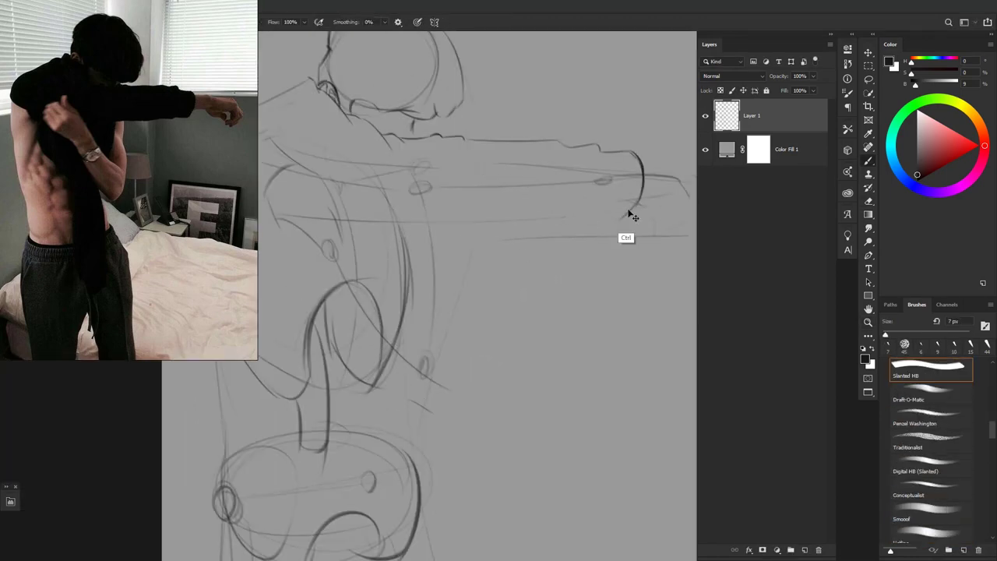
drag(639, 188, 611, 222)
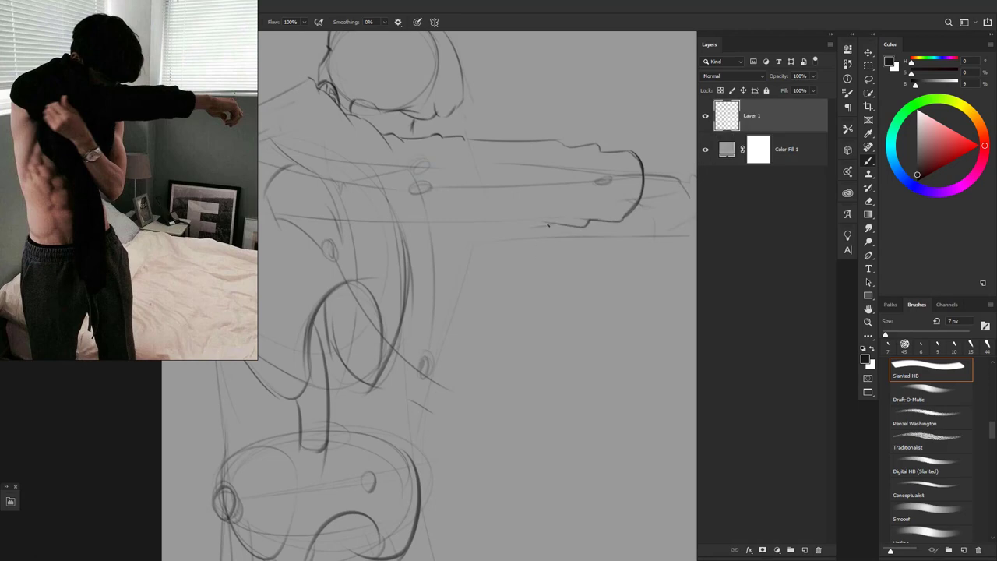
drag(548, 226, 610, 221)
scroll(545, 227, down, 3)
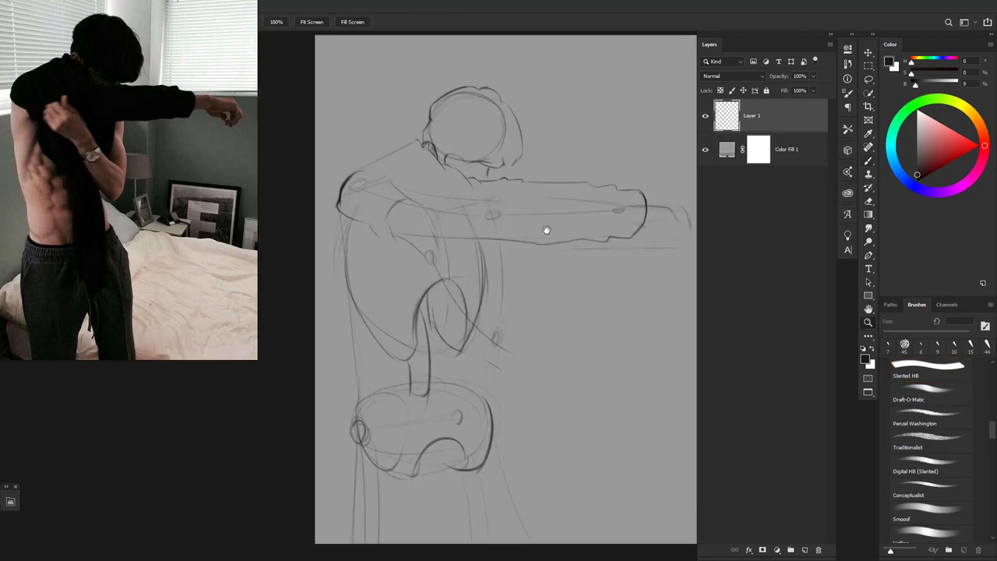
Lighten the body's construction lines with the eraser, and darken the shoulder's underside outline with a 9 px brush
scroll(537, 311, down, 2)
key(e)
scroll(418, 212, up, 3)
key(b)
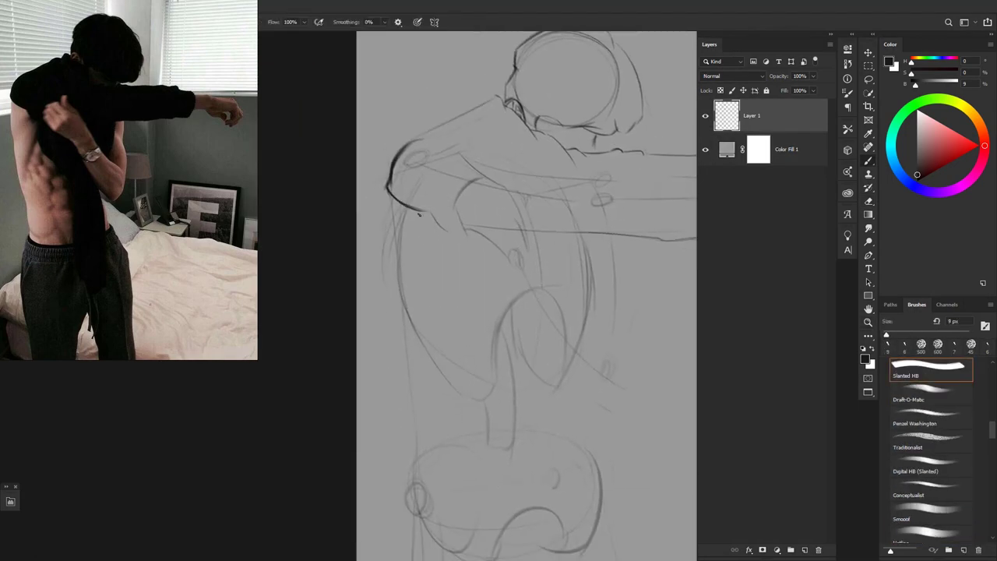
drag(388, 187, 430, 212)
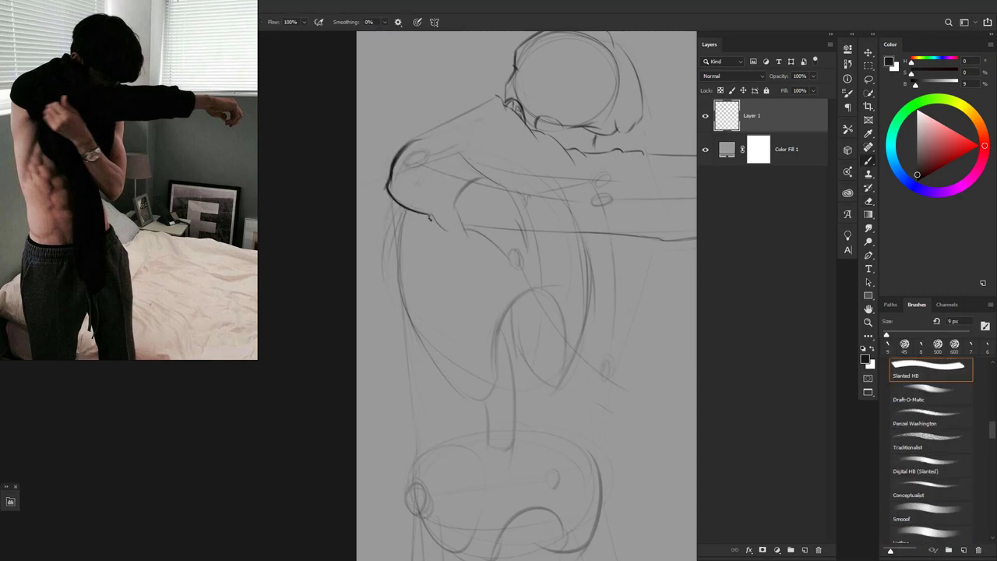
scroll(461, 236, down, 2)
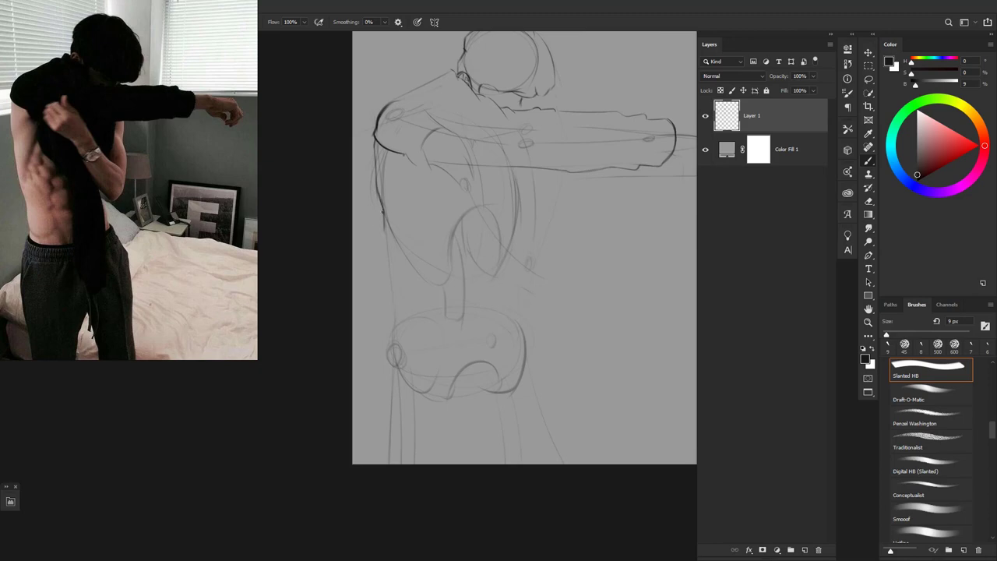
Outline the bare side of the torso from the shoulder down to the hip and outer trouser leg
scroll(417, 257, down, 2)
drag(377, 136, 384, 215)
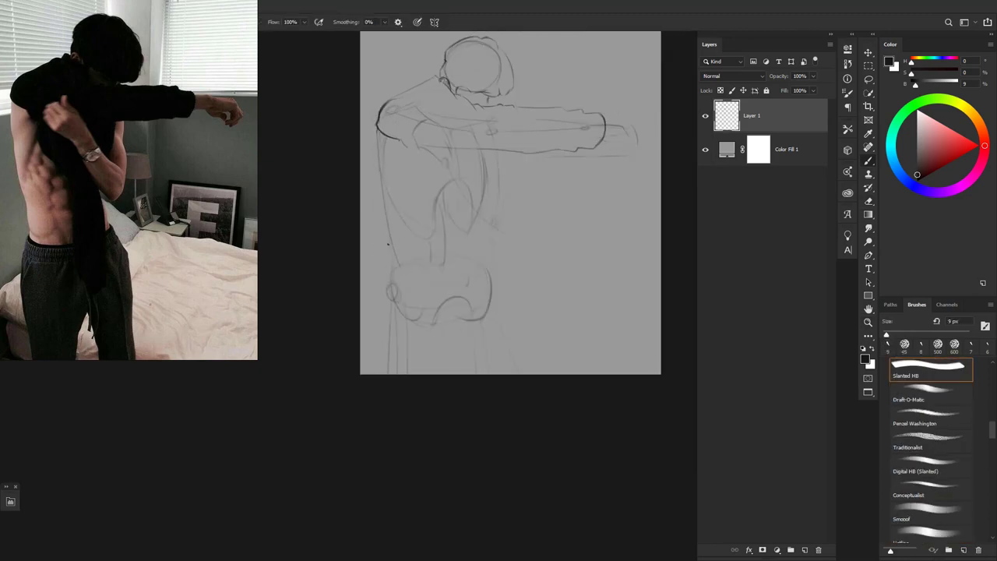
key(z)
scroll(417, 257, down, 1)
key(b)
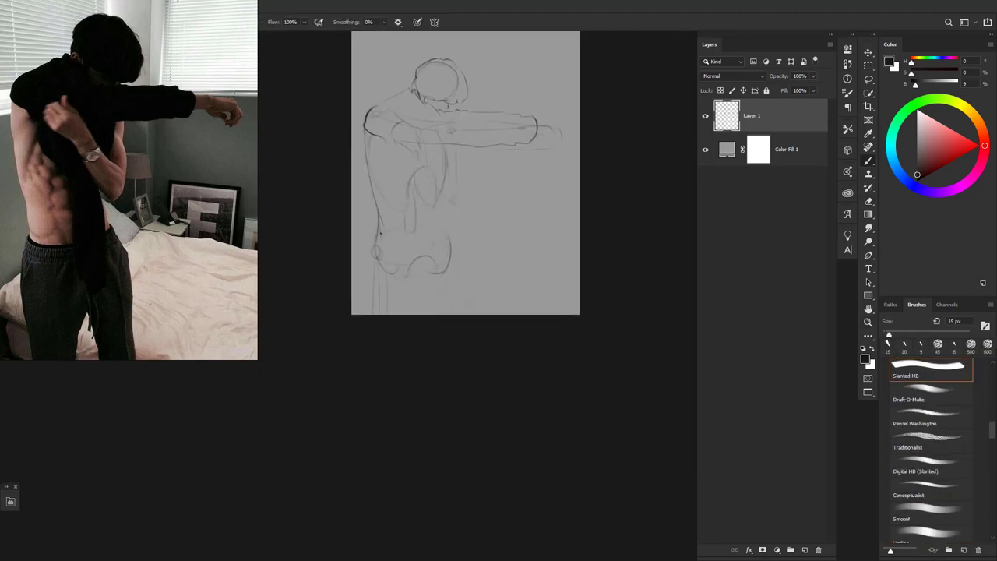
scroll(367, 253, up, 1)
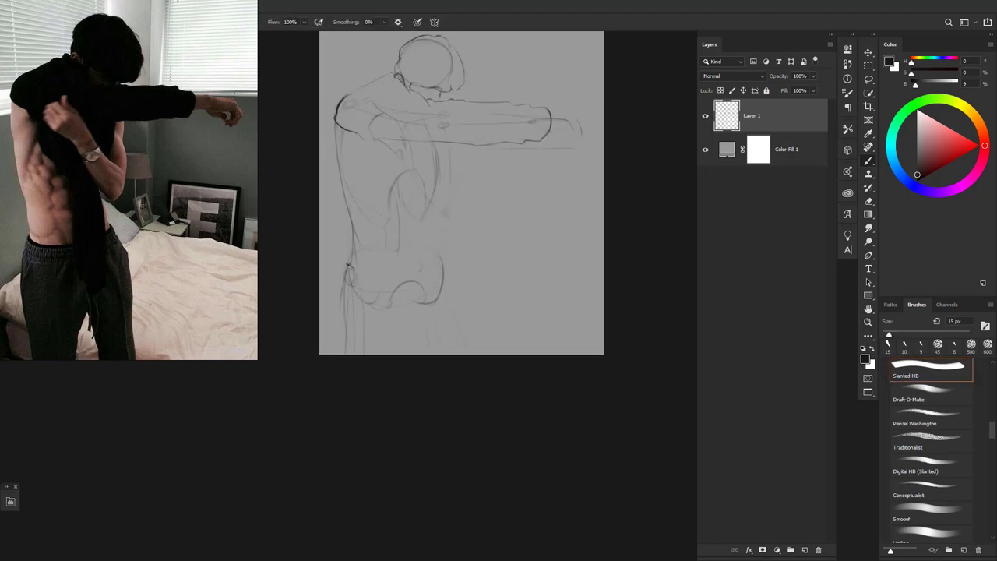
scroll(342, 356, up, 1)
Draw the curved waistband and the far side of the waist with a 10 px brush
key(bracketleft)
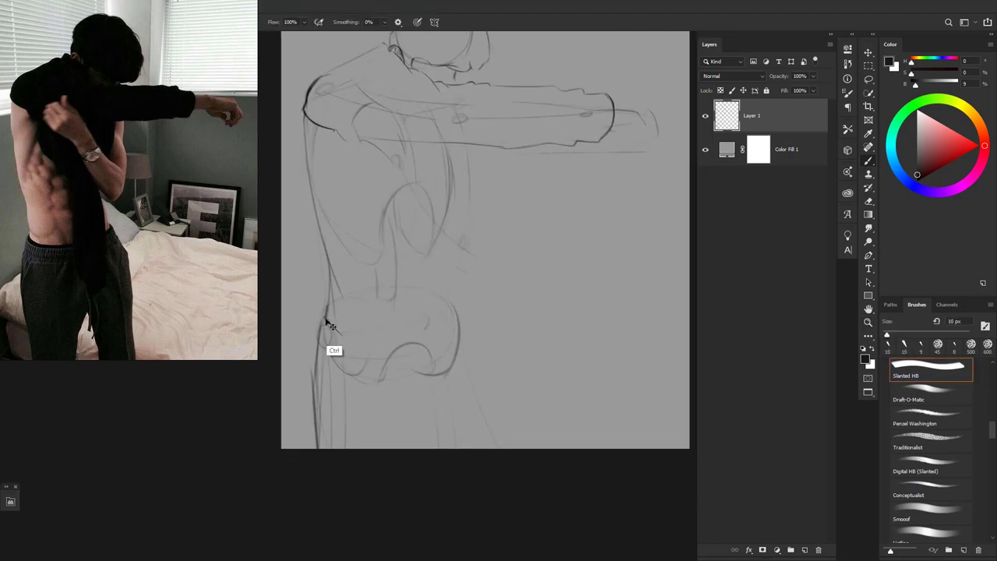
drag(326, 318, 346, 336)
scroll(436, 329, up, 2)
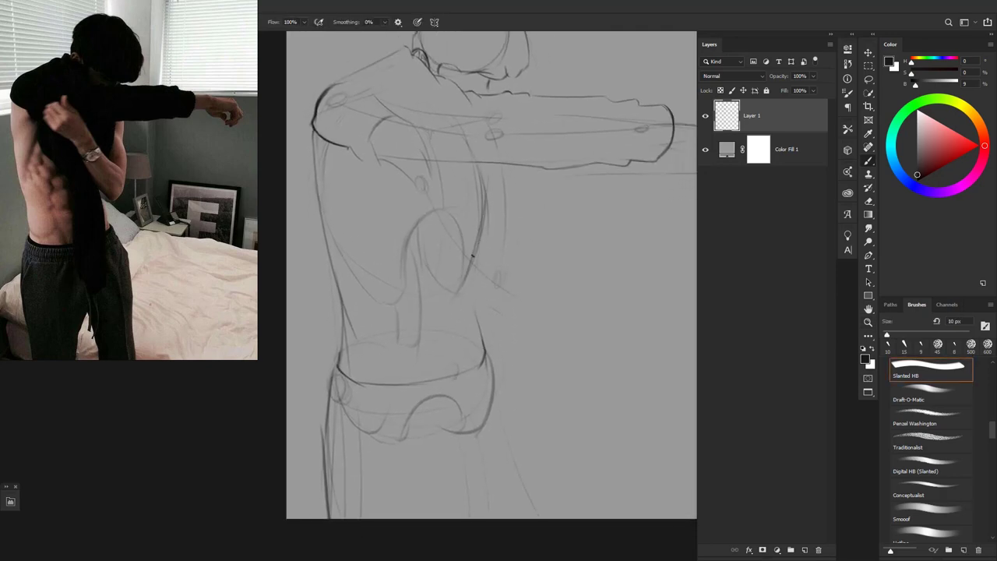
scroll(472, 255, up, 1)
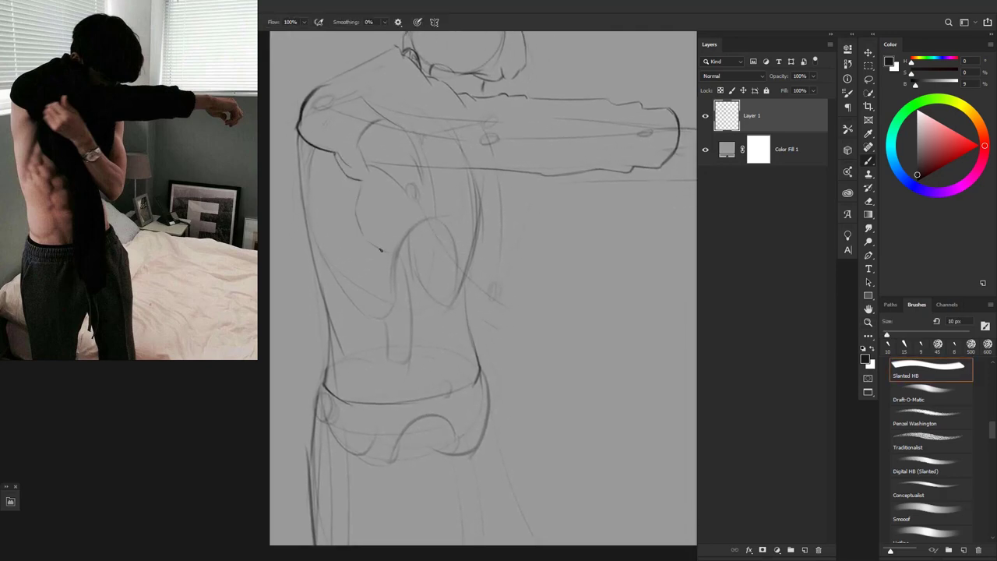
Outline the shirt hanging down the torso, from the gathered folds under the shoulder to its loose end over the hip
scroll(413, 311, down, 2)
mouse_move(410, 295)
mouse_down()
mouse_move(419, 421)
mouse_move(416, 384)
mouse_up()
scroll(403, 276, down, 2)
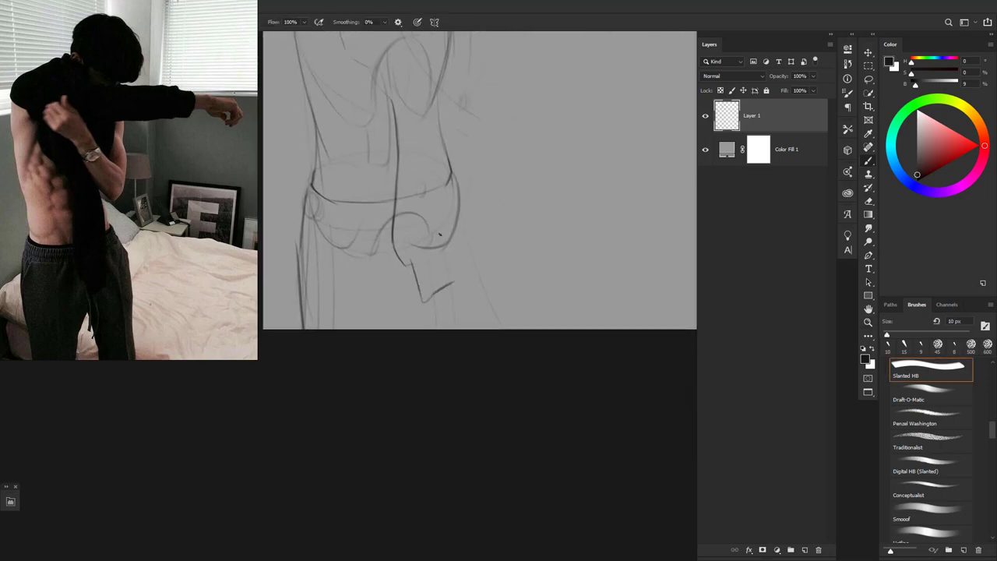
scroll(401, 216, up, 2)
scroll(356, 218, up, 2)
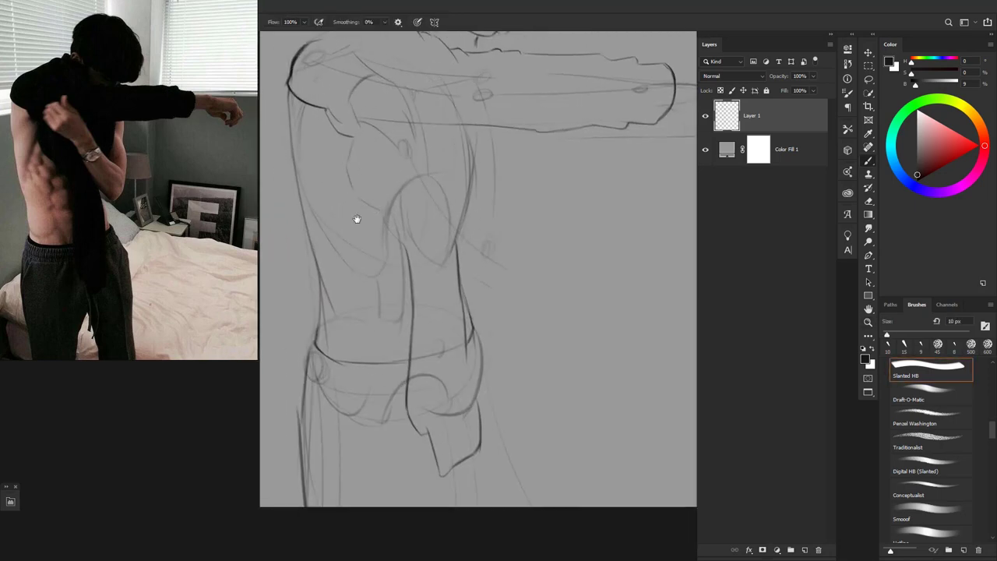
drag(357, 219, 361, 203)
scroll(407, 270, down, 2)
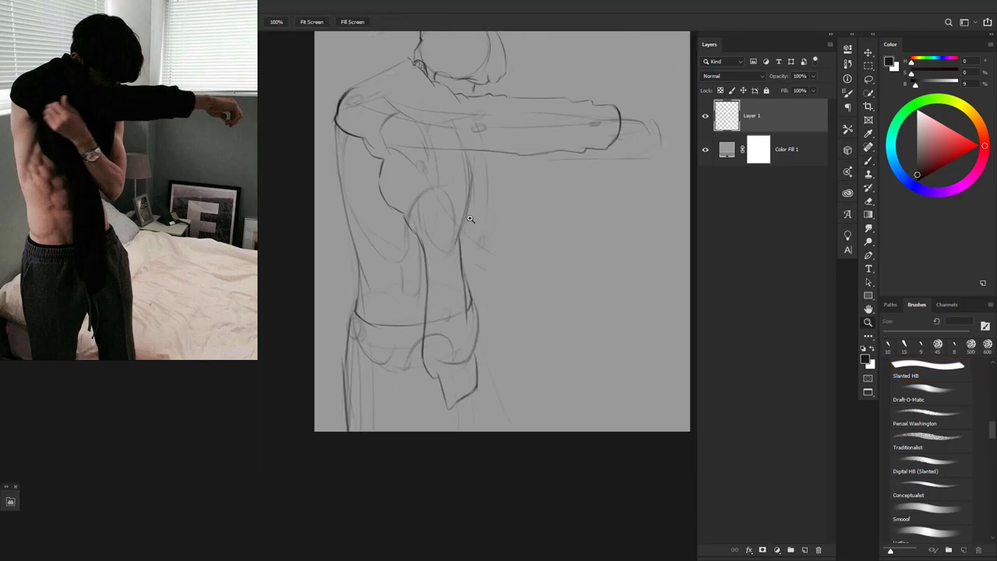
Redraw the folded arm's construction lines running from the sleeve down to the elbow
scroll(413, 249, up, 1)
scroll(425, 202, down, 2)
scroll(440, 148, up, 2)
key(z)
scroll(461, 212, down, 1)
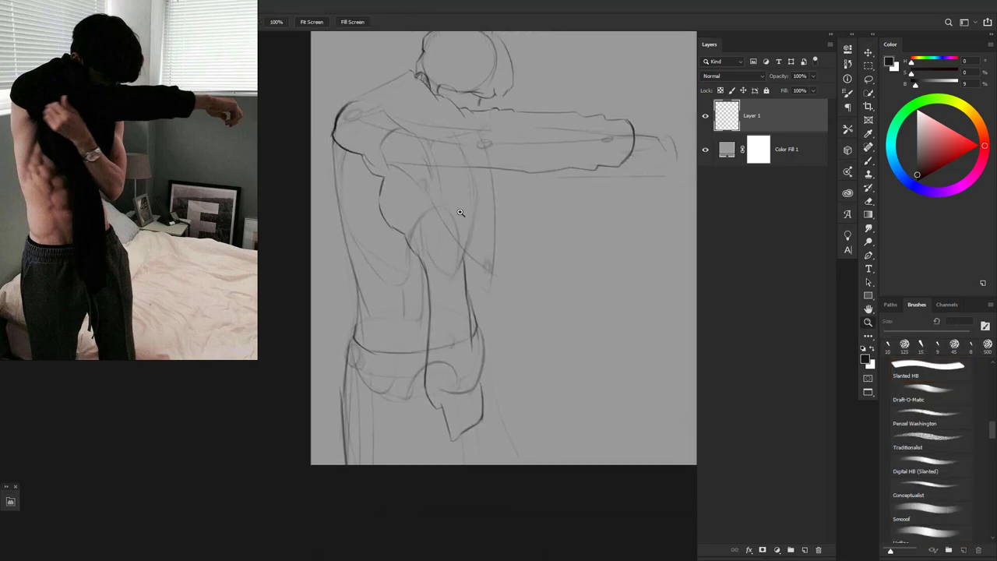
Outline the front edge of the torso beneath the sleeve and mark the folded arm's elbow tip
scroll(460, 200, up, 3)
key(b)
drag(481, 198, 472, 324)
key(ctrl+z)
scroll(466, 315, down, 1)
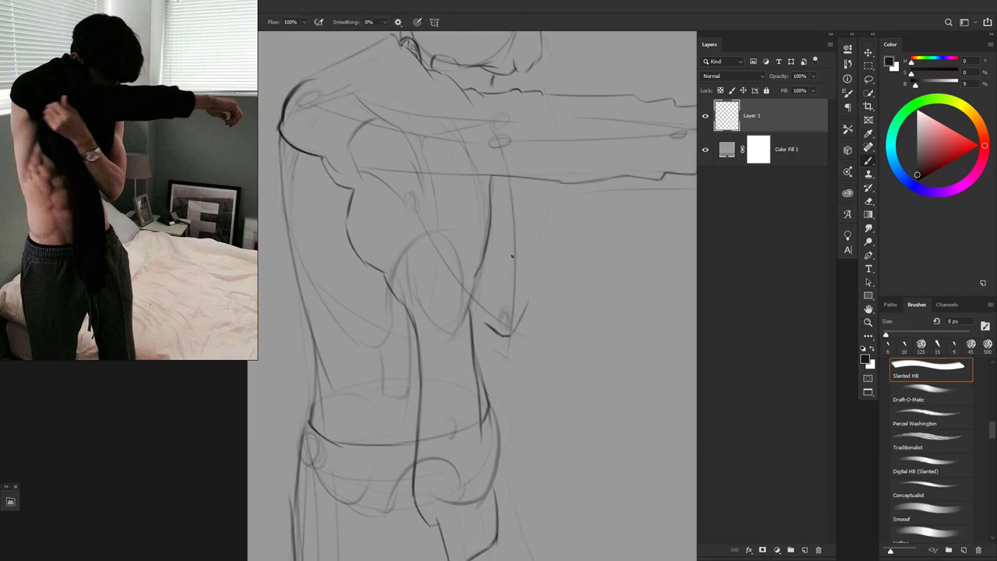
Outline the folded arm's outer contour from the sleeve down to the elbow, reducing the brush to 6 px
drag(522, 257, 516, 239)
scroll(521, 292, up, 2)
key(bracketleft)
key(bracketleft)
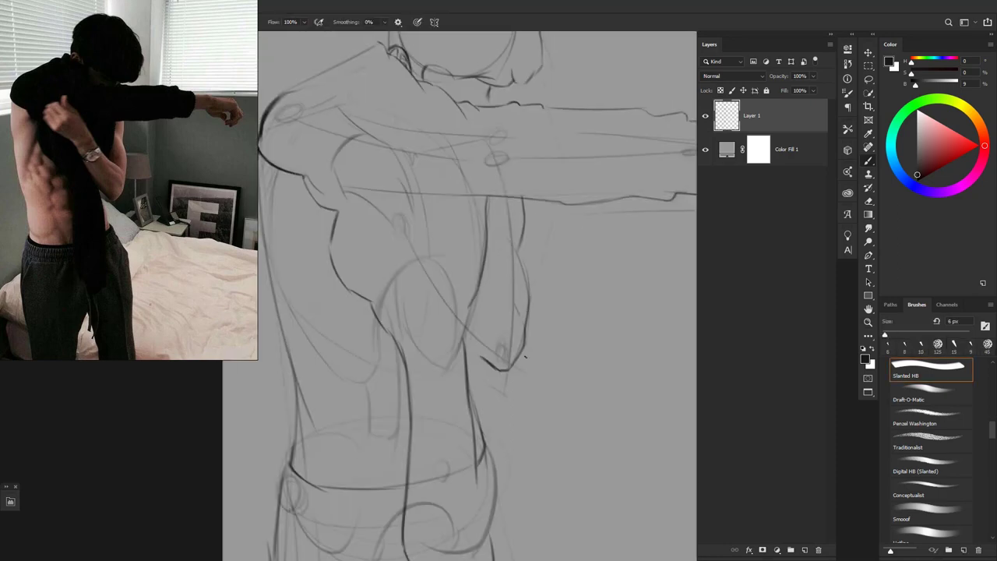
Redraw the outer contour of the folded upper arm from the sleeve's underside down toward the elbow
drag(515, 242, 526, 309)
key(ctrl+z)
drag(520, 205, 524, 242)
scroll(410, 227, up, 1)
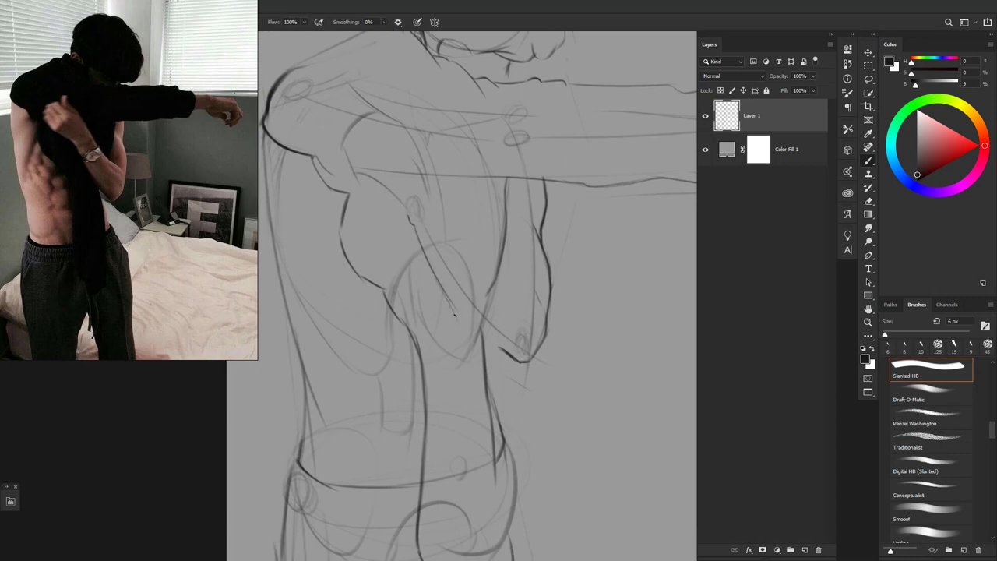
Outline the underside of the folded forearm from the wrist to the elbow tip and clean up the stray lines there
scroll(485, 336, down, 1)
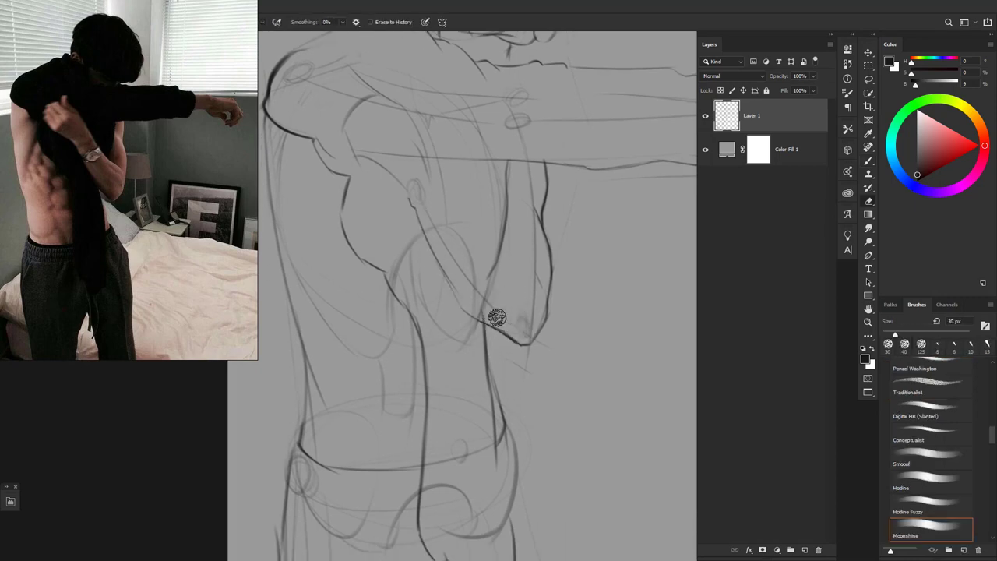
scroll(496, 318, right, 1)
scroll(520, 335, down, 2)
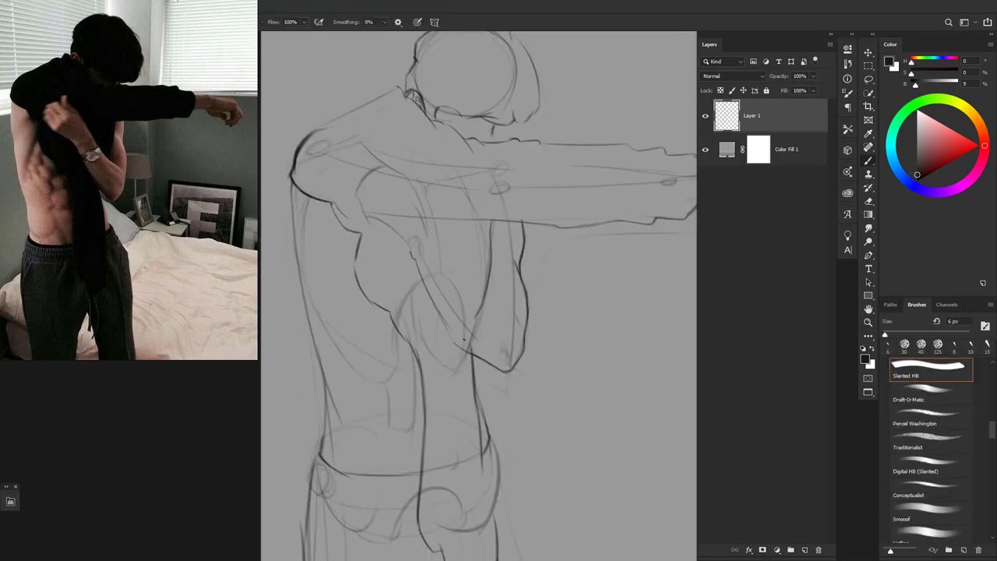
scroll(472, 359, up, 3)
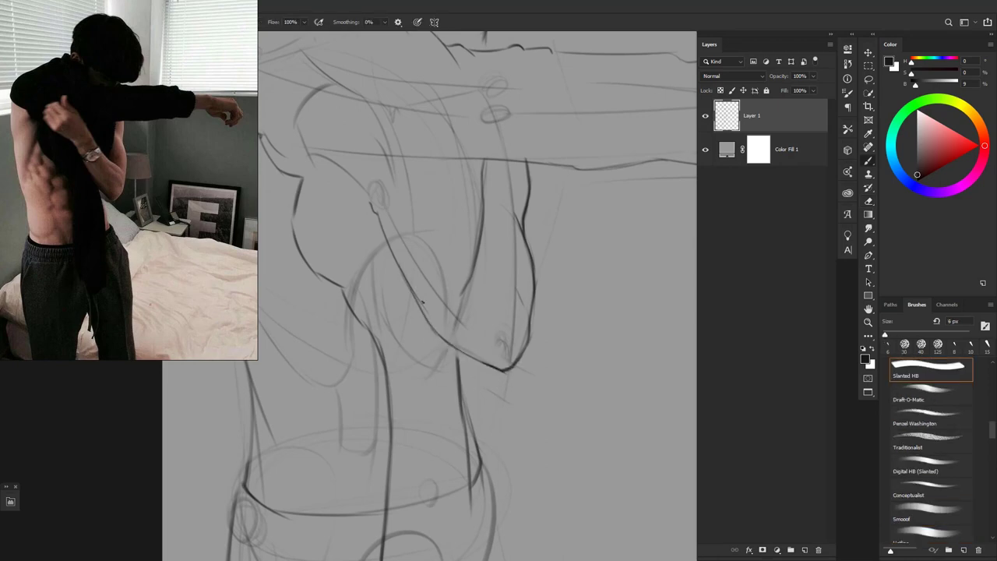
scroll(490, 340, down, 3)
scroll(467, 356, up, 4)
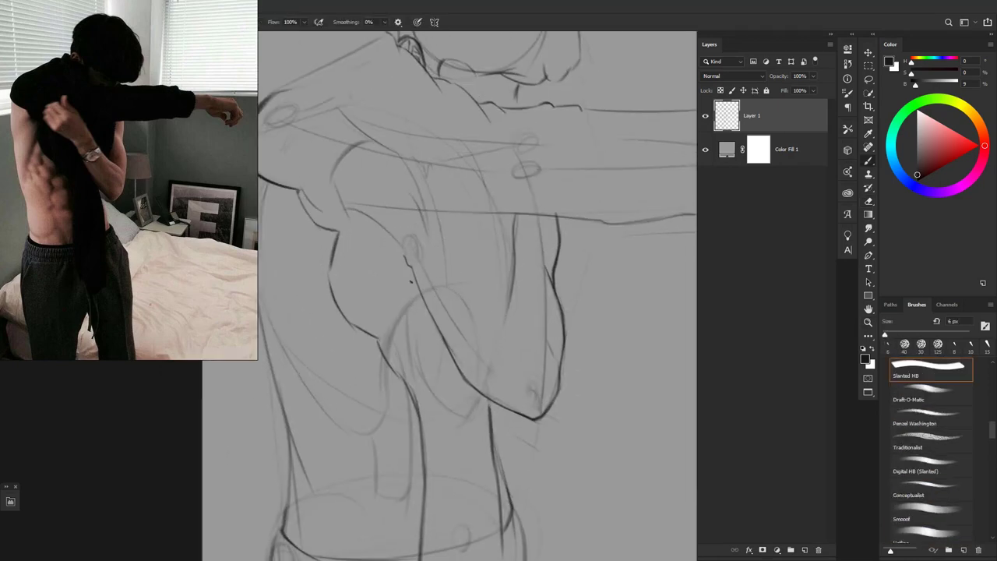
scroll(440, 221, down, 1)
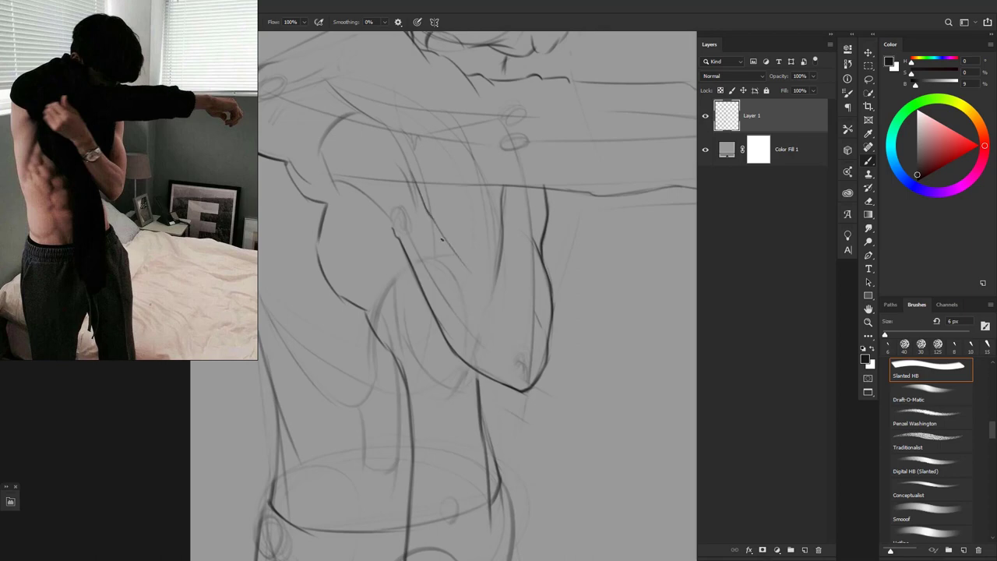
Outline the forearm's upper edge from the wrist curving into the elbow crease, reducing the brush to 5 px
scroll(456, 244, up, 1)
mouse_move(438, 212)
mouse_down()
mouse_move(489, 259)
mouse_move(535, 274)
mouse_up()
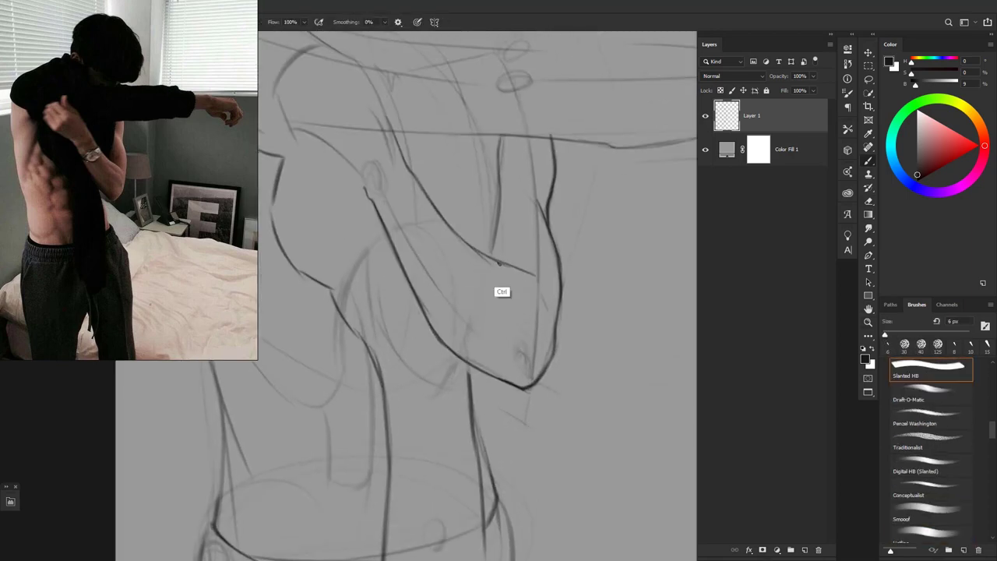
key(ctrl+z)
drag(459, 235, 544, 302)
key(ctrl+z)
drag(452, 227, 537, 307)
key(bracketleft)
scroll(526, 377, up, 1)
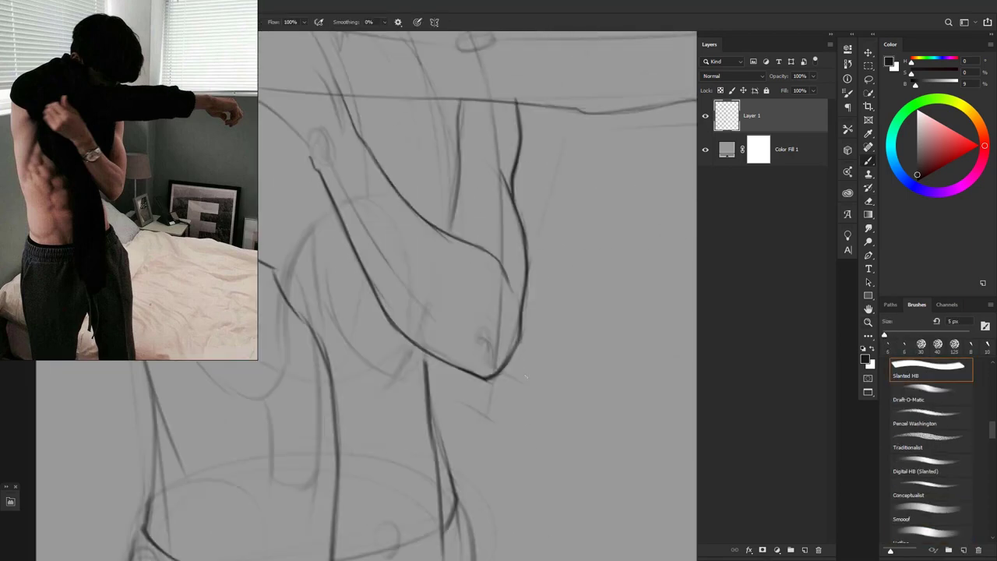
Add thin muscle and crease lines inside the forearm and upper arm around the bend of the elbow
scroll(526, 377, down, 3)
scroll(442, 297, up, 2)
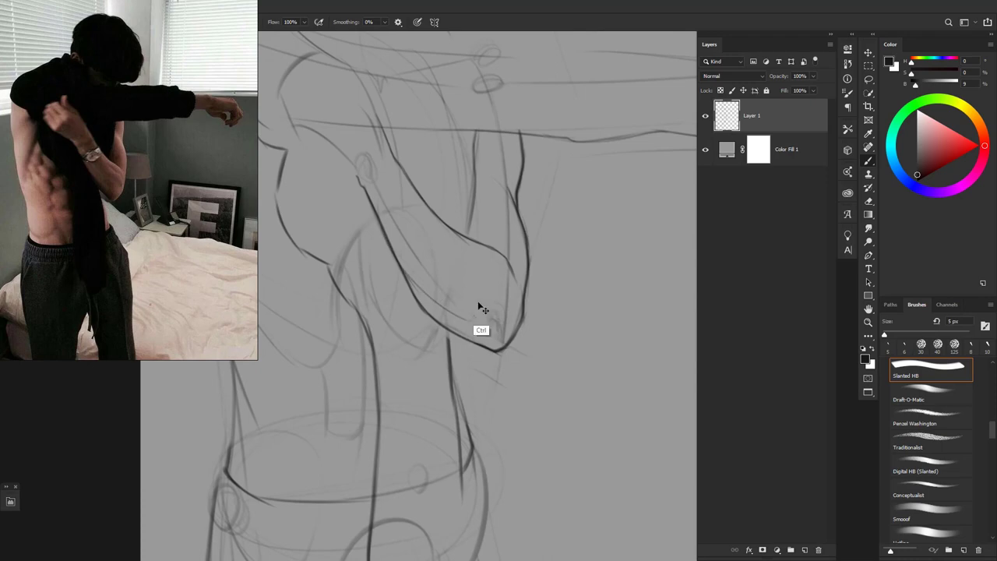
scroll(506, 283, up, 1)
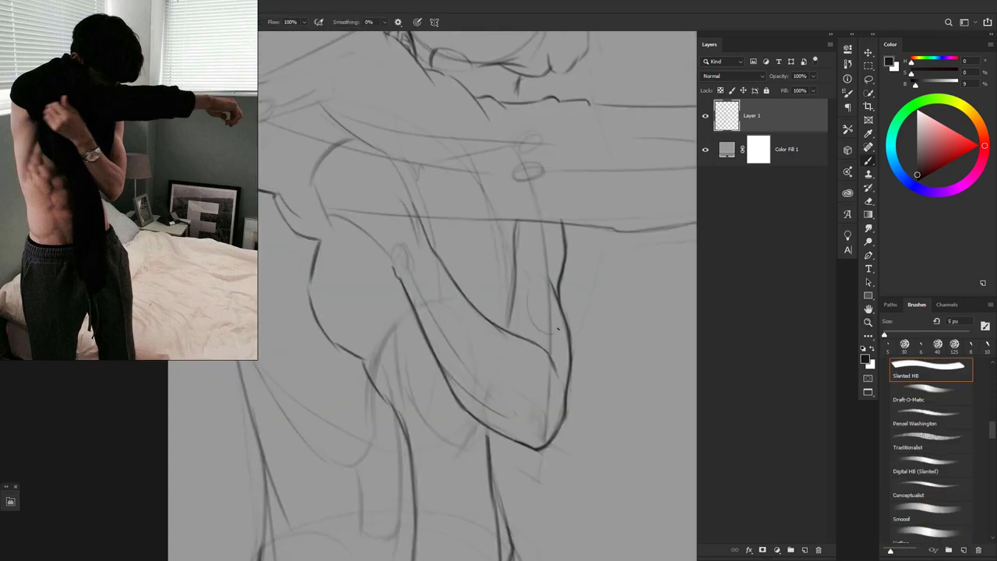
drag(495, 324, 550, 348)
drag(511, 344, 556, 367)
scroll(548, 388, up, 1)
scroll(525, 294, down, 1)
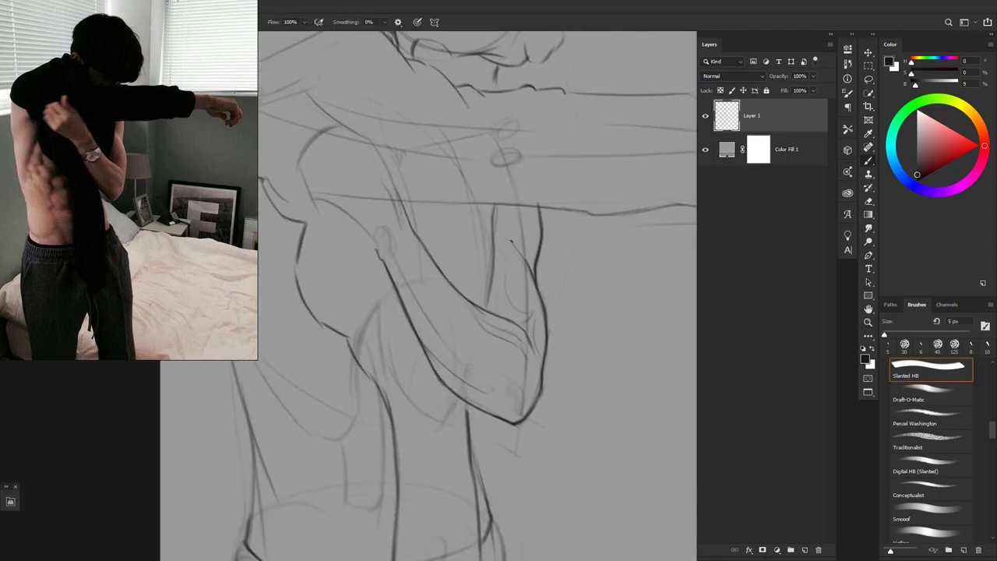
scroll(499, 225, up, 1)
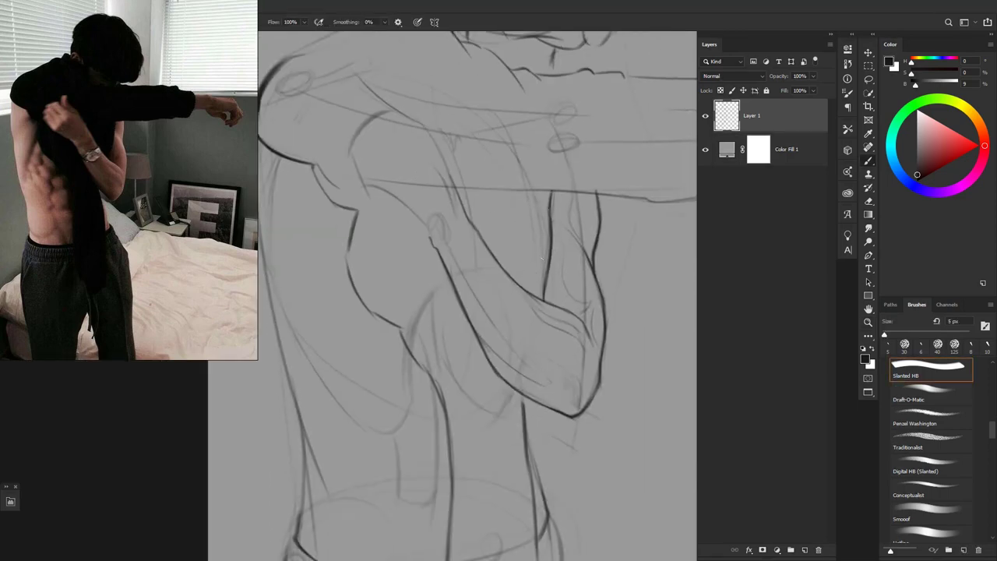
Outline the back of the hand and the thumb above the folded forearm's wrist, reducing the brush to 4 px
scroll(541, 258, down, 3)
scroll(507, 260, up, 3)
scroll(467, 250, down, 2)
scroll(437, 241, up, 1)
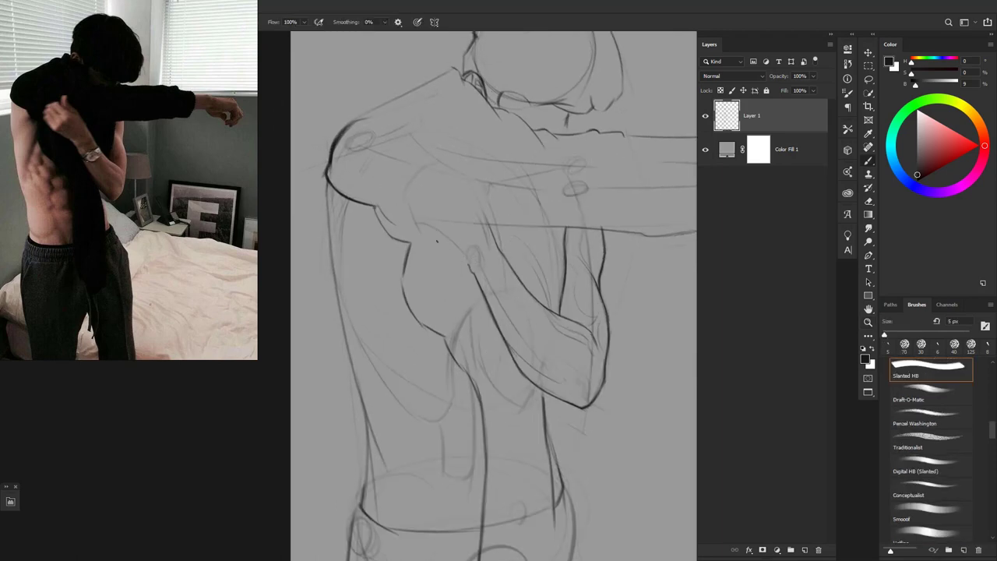
scroll(437, 243, up, 1)
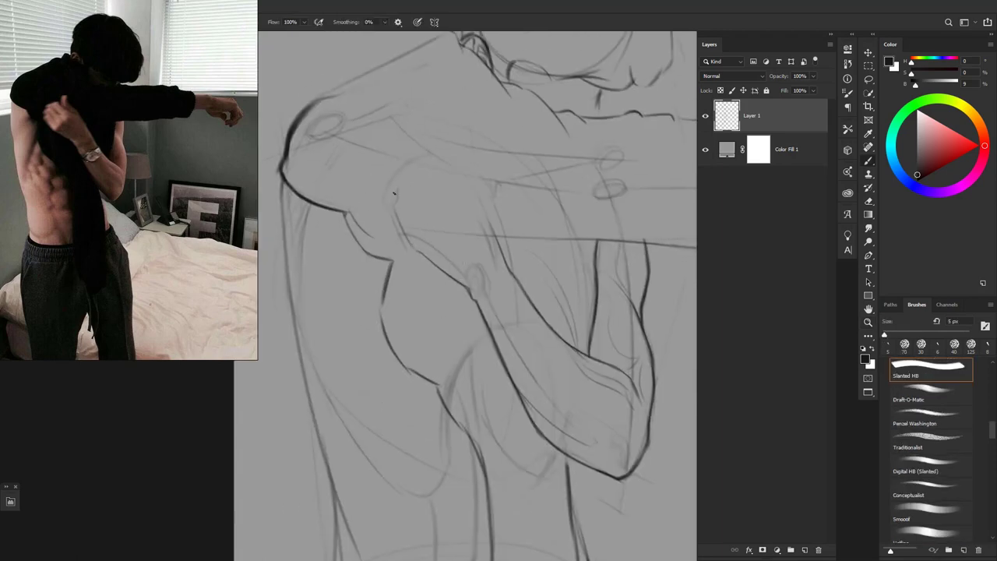
mouse_move(445, 172)
mouse_down()
mouse_move(477, 196)
mouse_move(492, 233)
mouse_up()
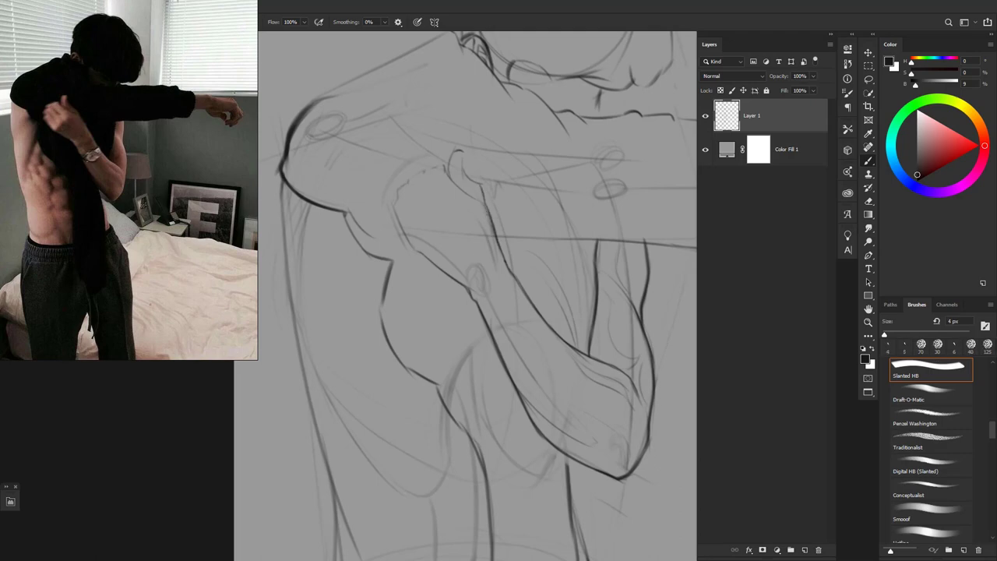
drag(470, 153, 483, 204)
key(bracketleft)
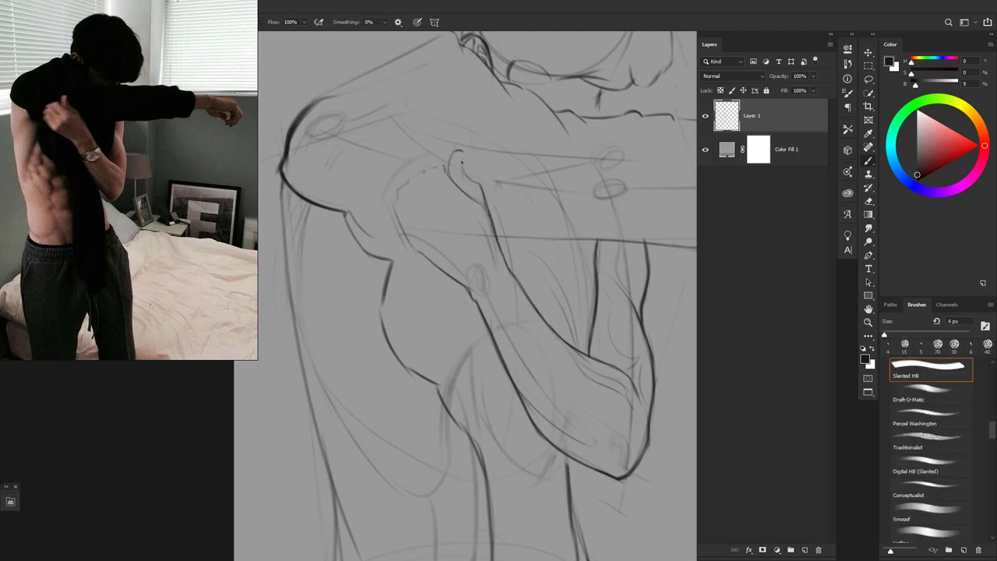
Draw the fist's curled fingers, with their knuckles, dividing lines and fingertips
scroll(434, 178, up, 1)
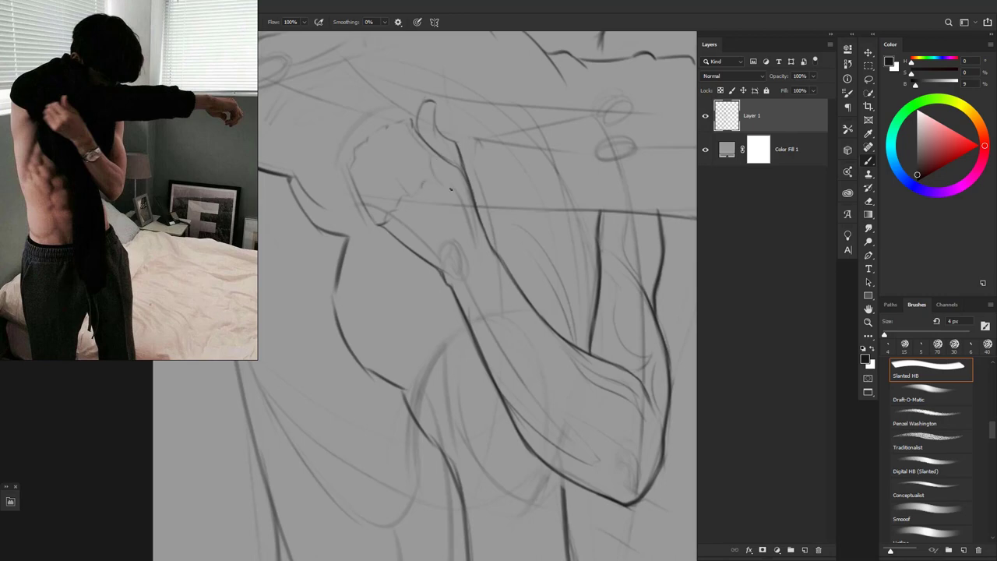
scroll(364, 173, up, 1)
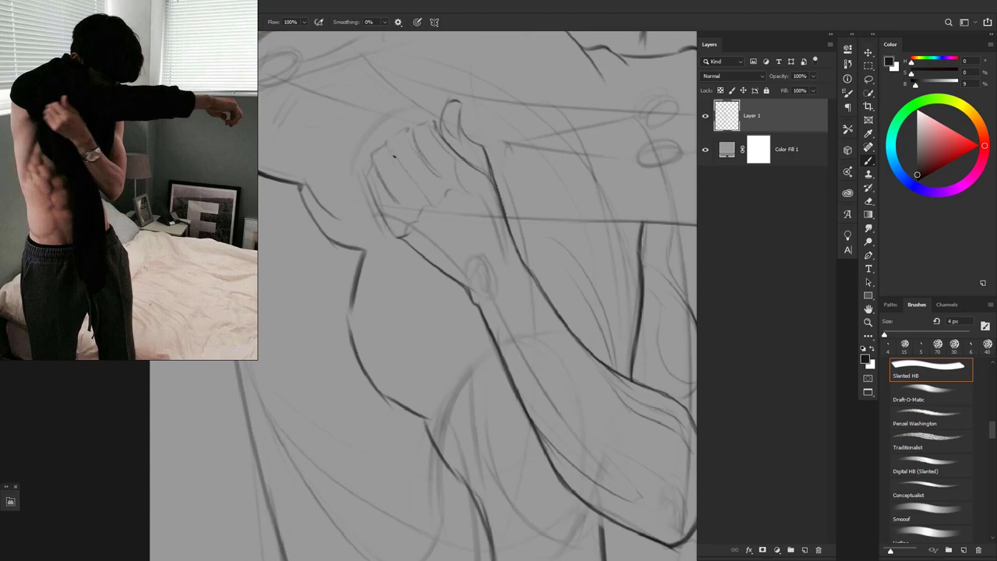
scroll(394, 156, down, 1)
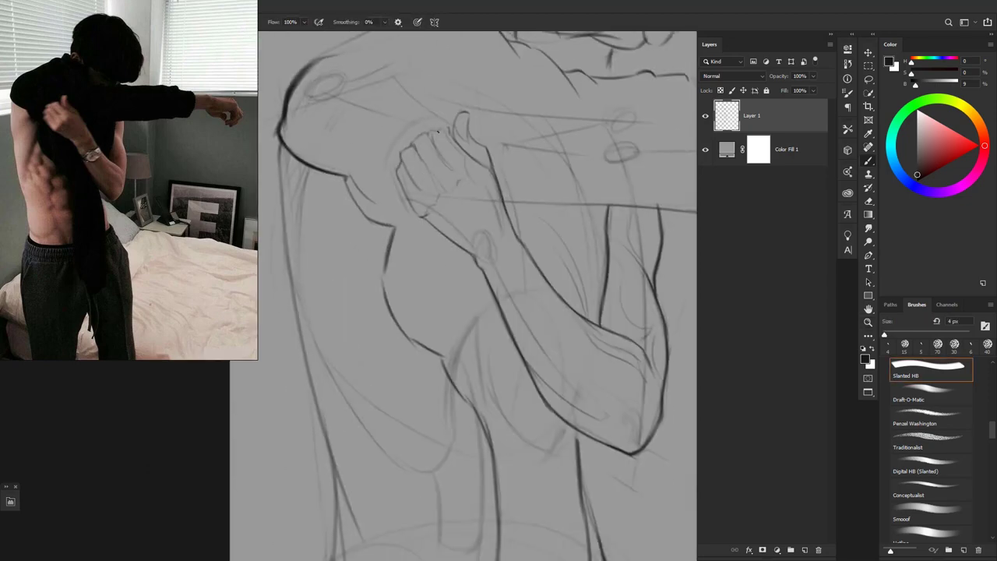
Erase excess lines at the waist and redraw the torso's front edge from the elbow to the waistband with a 5 px brush
scroll(438, 133, down, 3)
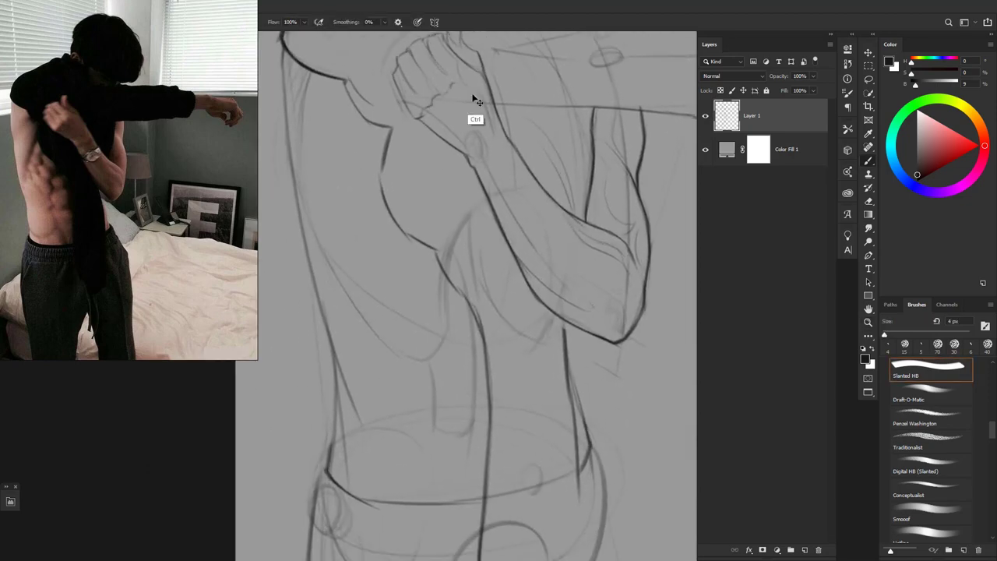
scroll(476, 99, down, 3)
key(e)
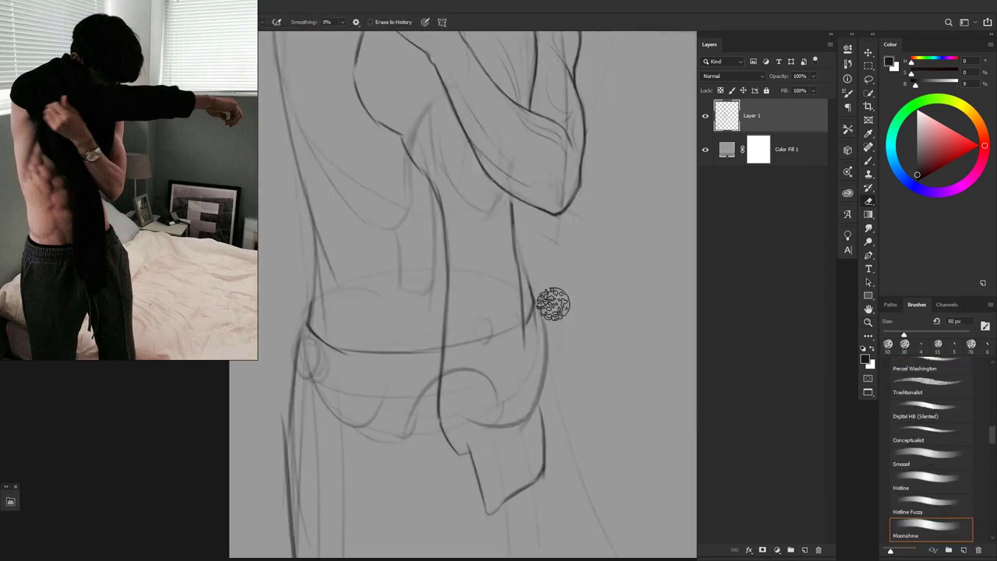
scroll(509, 261, down, 1)
key(b)
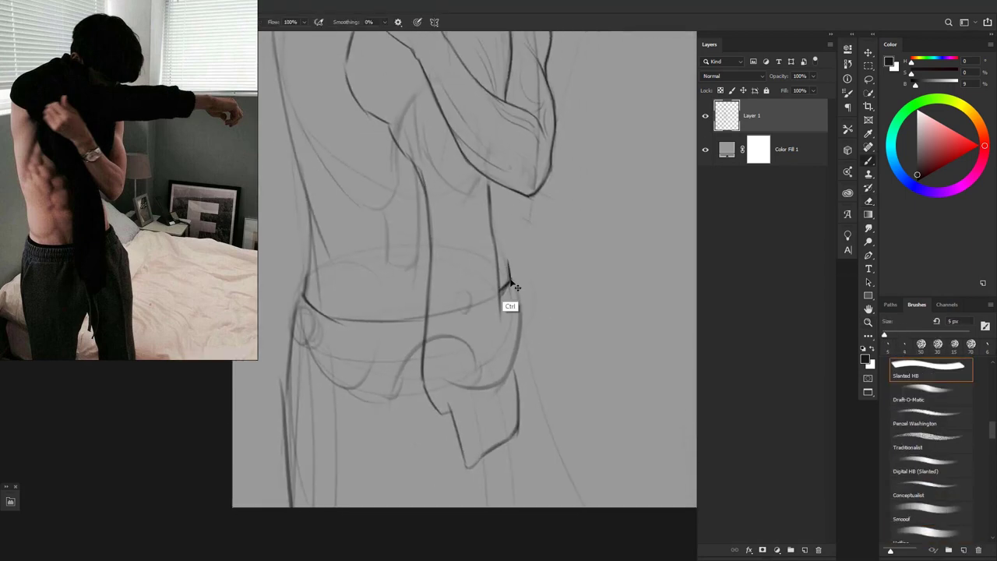
scroll(510, 283, up, 2)
drag(473, 124, 494, 239)
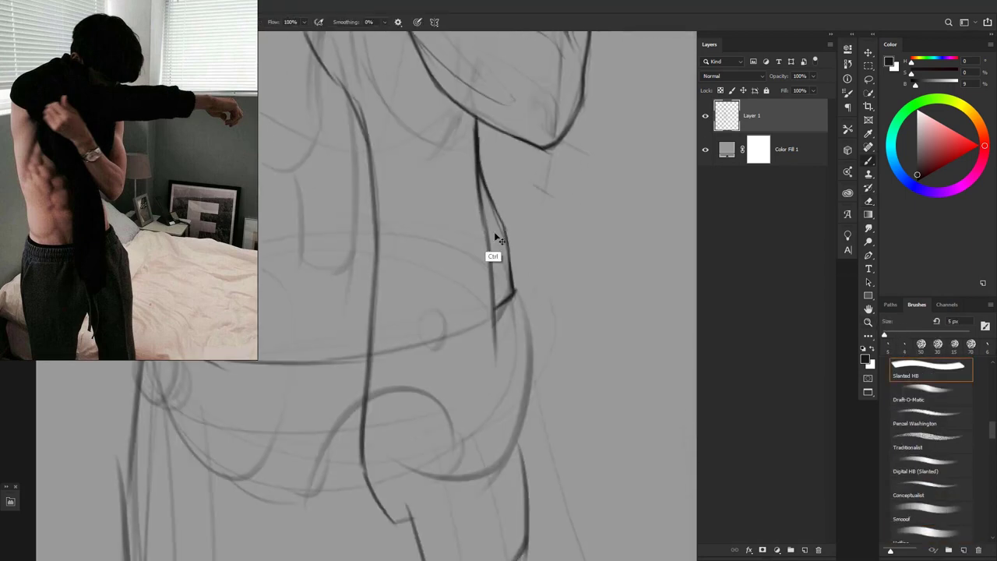
Extend the hanging shirt's front edge from the waistband down to its loose end over the hip
scroll(494, 238, down, 2)
scroll(506, 260, up, 2)
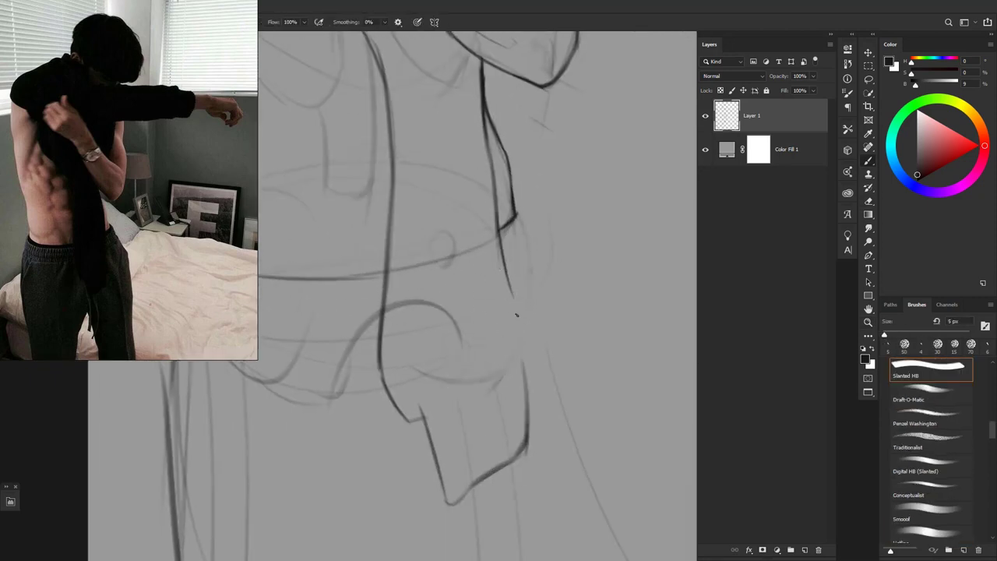
drag(511, 288, 524, 389)
Sketch the waistband in front of the shirt and the trousers' front edge down the leg, enlarging the brush to 6 px
drag(514, 199, 533, 218)
drag(508, 257, 543, 234)
scroll(553, 260, down, 3)
drag(553, 277, 555, 363)
key(])
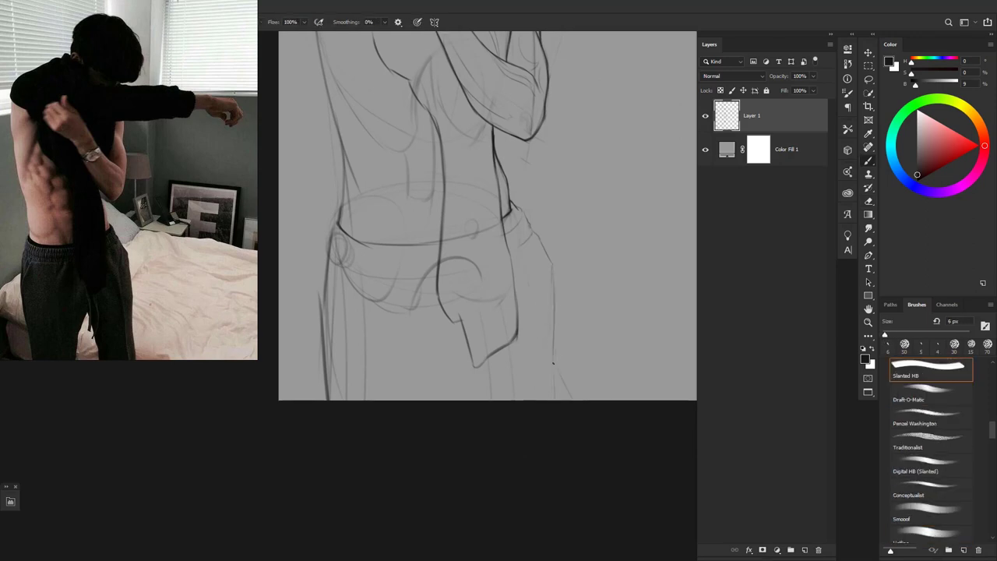
Outline the upper back below the shoulder and the armpit curve, and fade the construction lines inside the torso
scroll(554, 363, down, 4)
scroll(523, 272, up, 7)
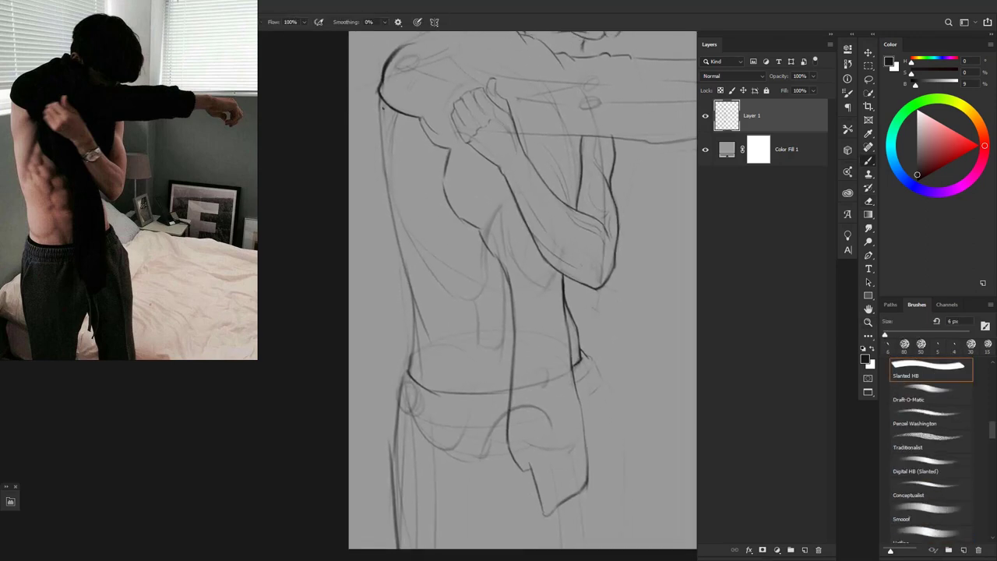
drag(380, 112, 380, 148)
drag(445, 153, 414, 146)
scroll(436, 298, down, 1)
scroll(461, 241, down, 1)
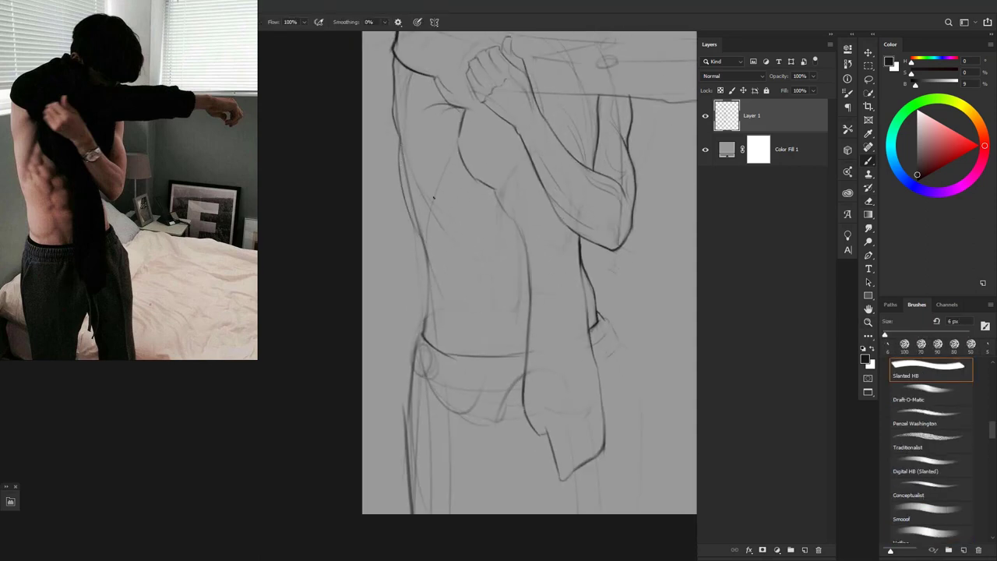
Clean up the back's edge and outline it down to the waistband with a 6 px brush
scroll(444, 181, up, 2)
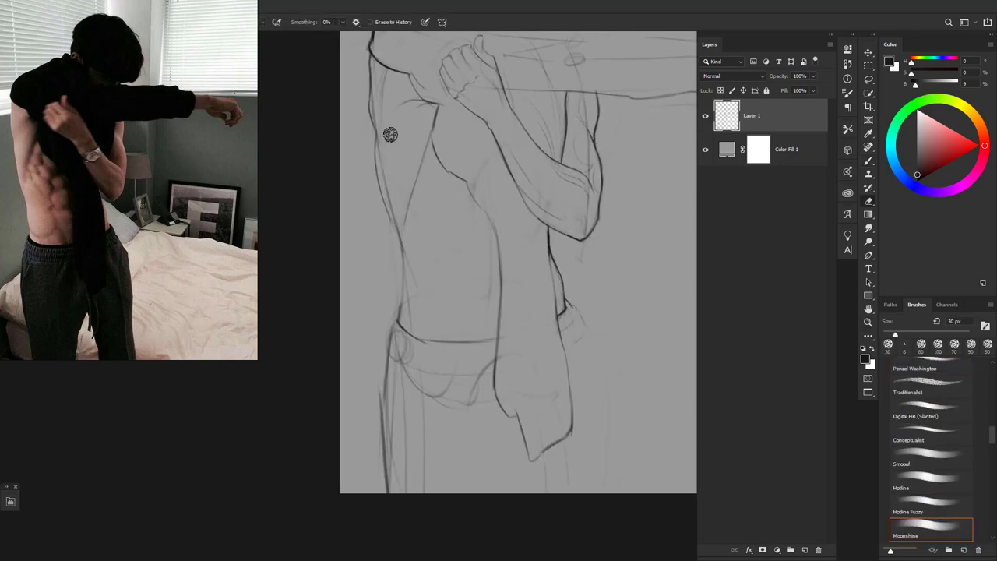
key(bracketleft)
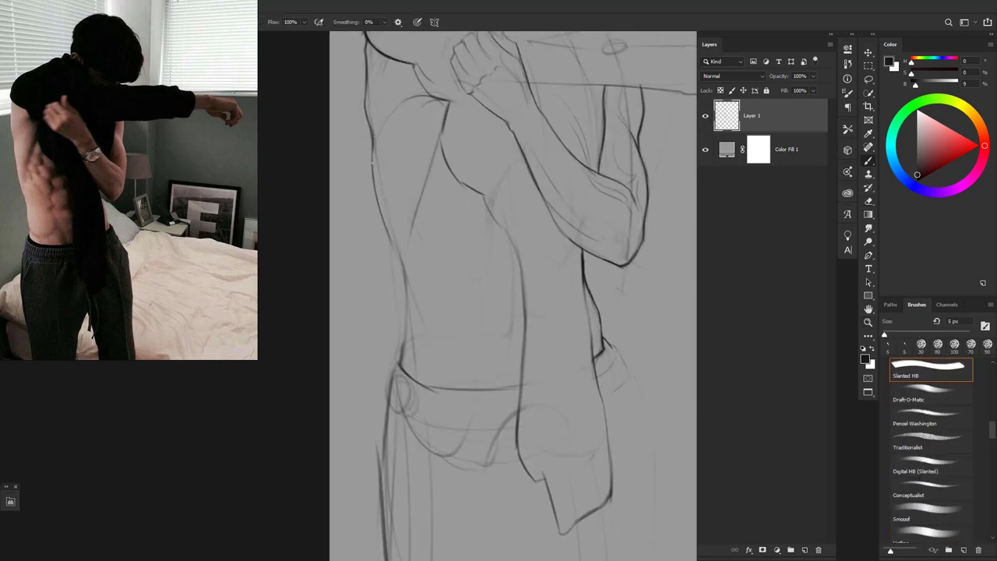
key(bracketright)
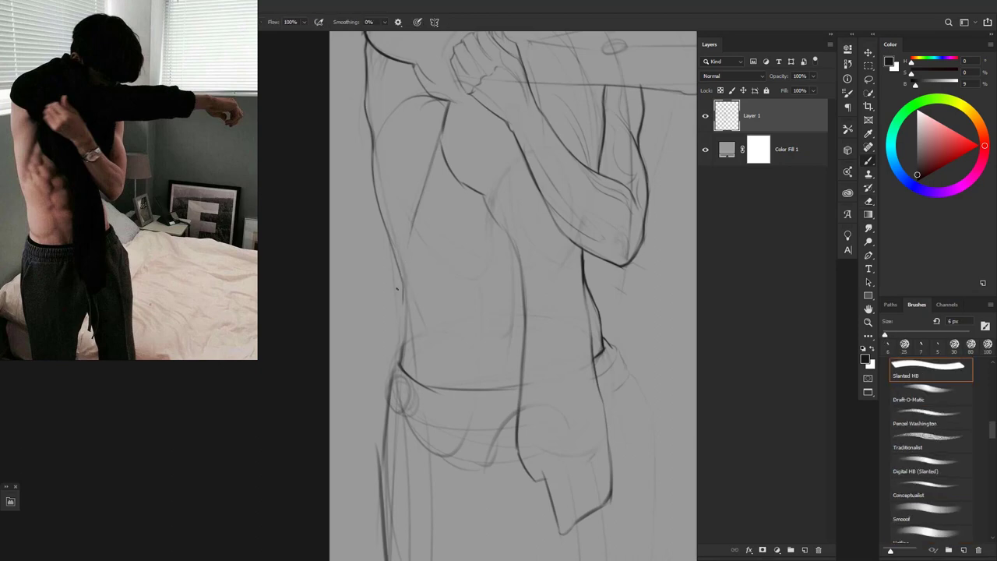
scroll(413, 296, down, 2)
key(bracketleft)
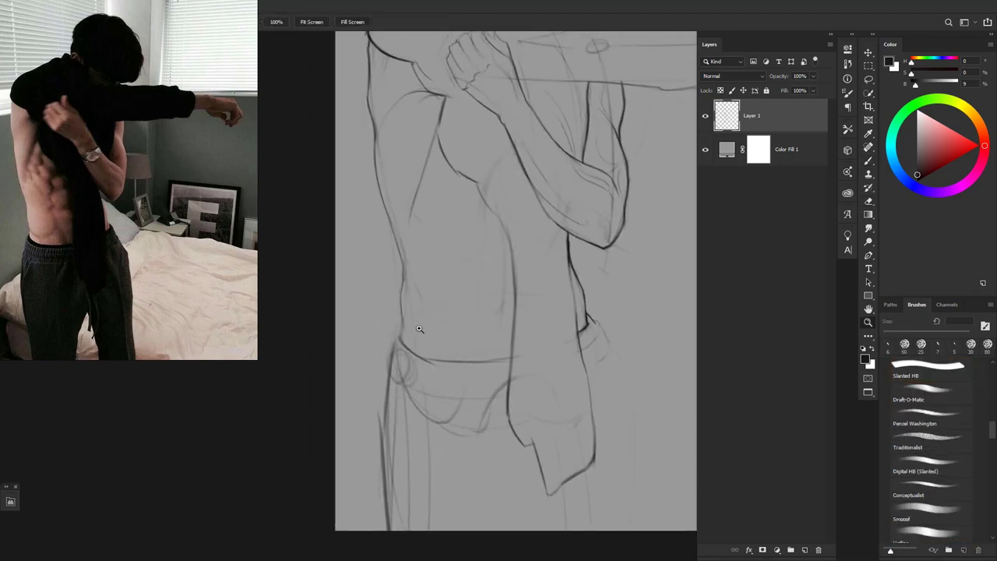
Sketch the abdomen's centre guide and the diagonal oblique line across the side of the torso with a 5 px brush
scroll(403, 316, up, 1)
scroll(402, 290, down, 2)
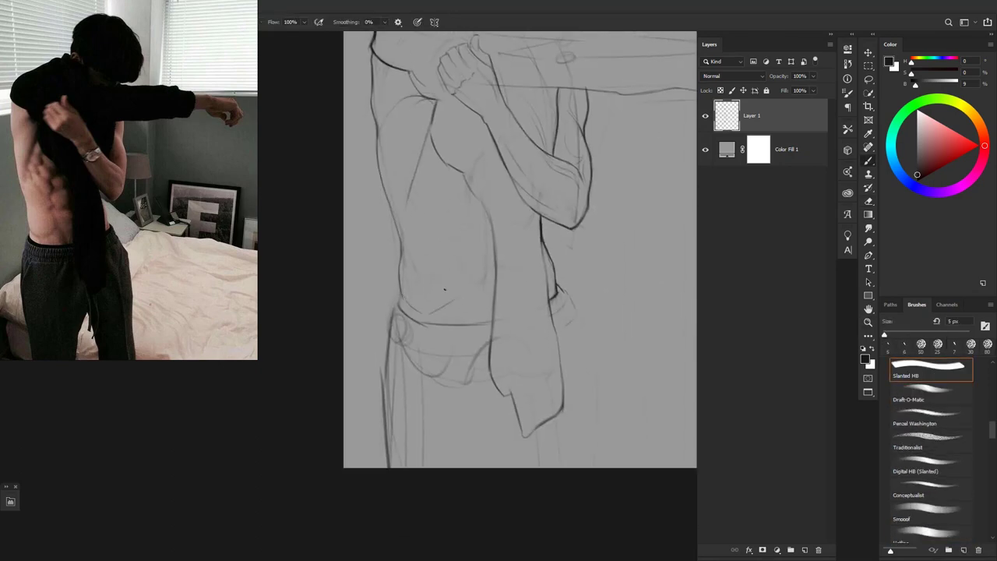
scroll(436, 218, up, 1)
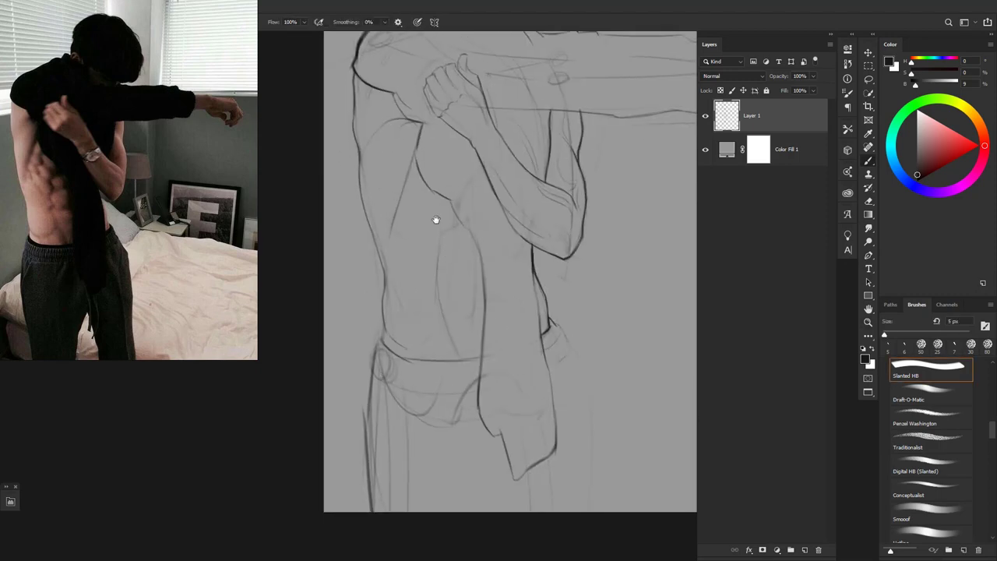
scroll(416, 326, up, 1)
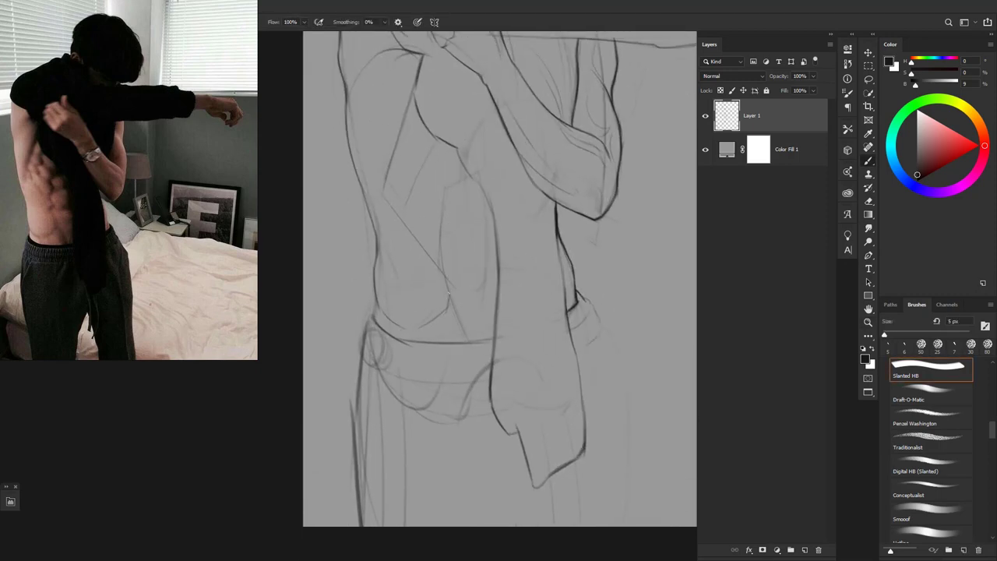
scroll(443, 313, down, 1)
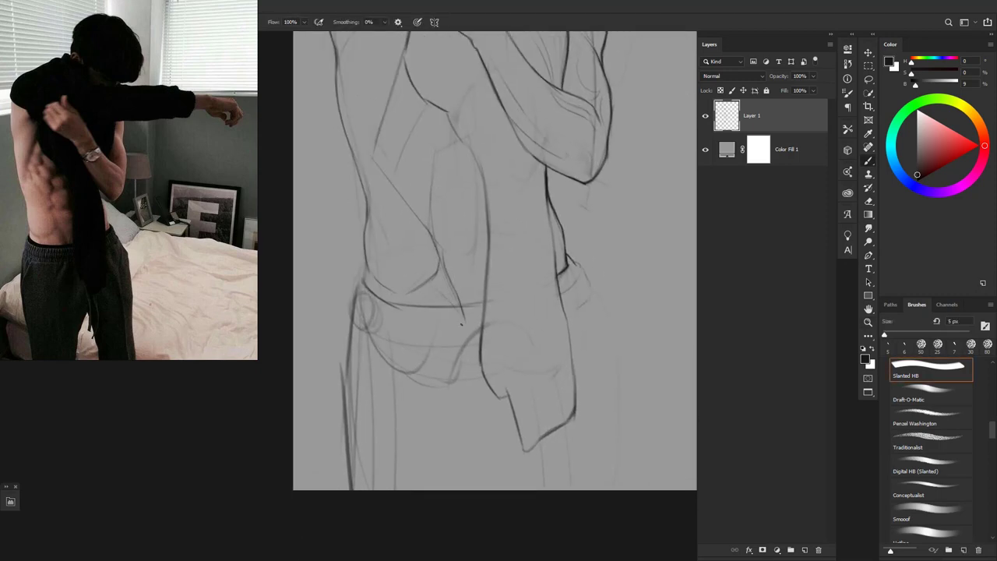
Draw the lower oblique's curved edge, its small notch at the waistband and the groin line running down to the trousers
scroll(461, 324, up, 1)
scroll(437, 312, down, 2)
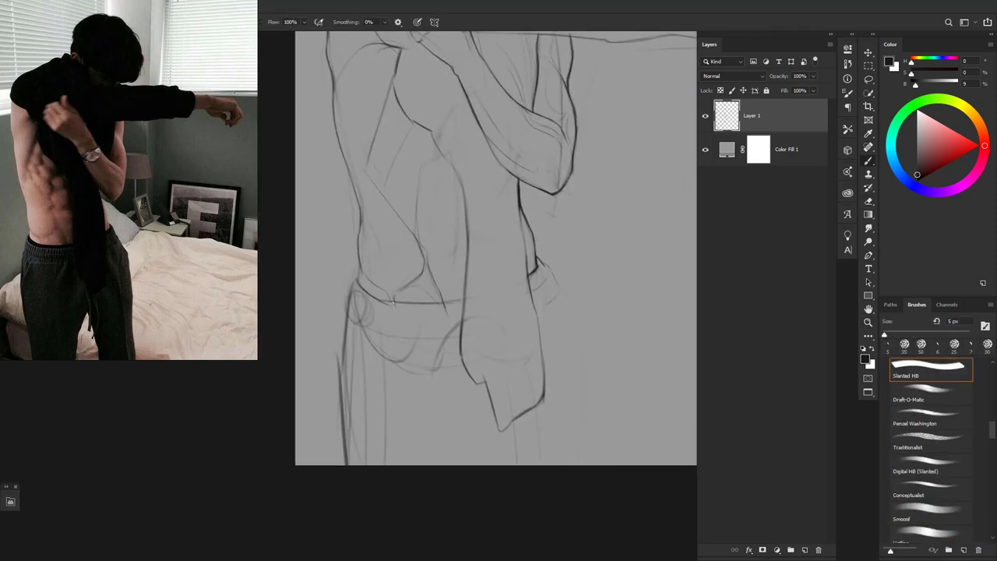
scroll(370, 290, up, 1)
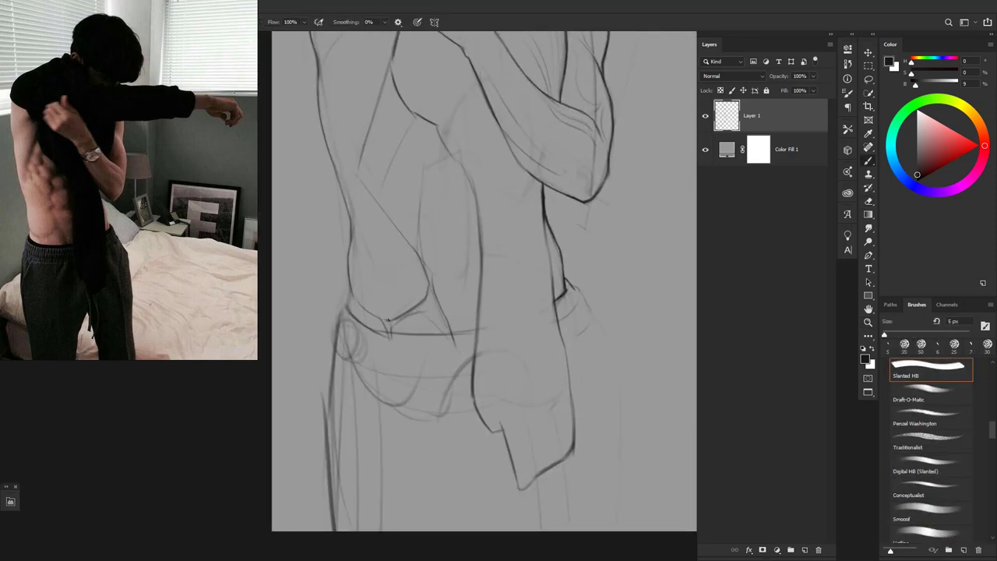
scroll(351, 293, down, 1)
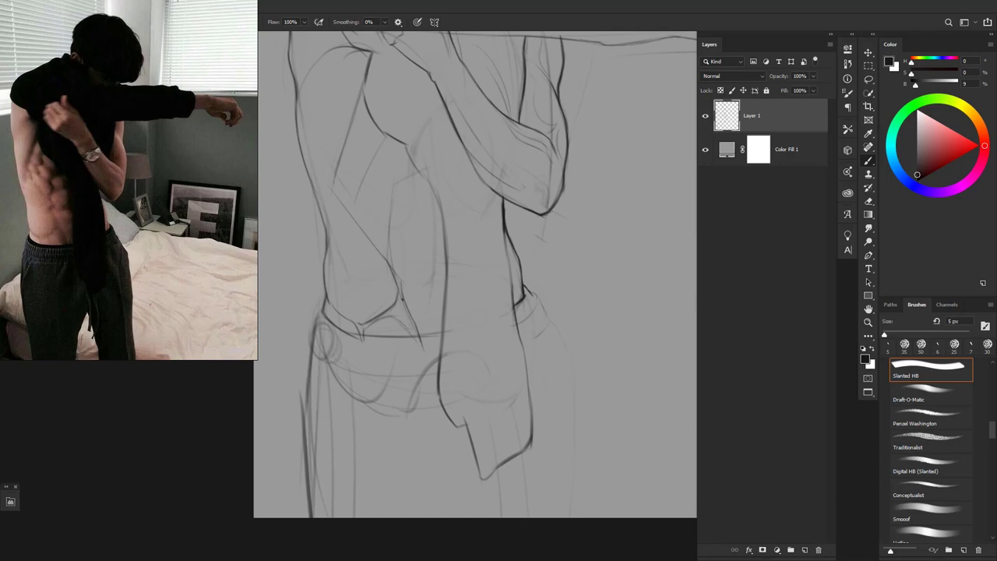
drag(413, 324, 427, 417)
Reinforce the back muscle's edge from the armpit down the side of the torso with a 6 px brush
scroll(374, 156, down, 1)
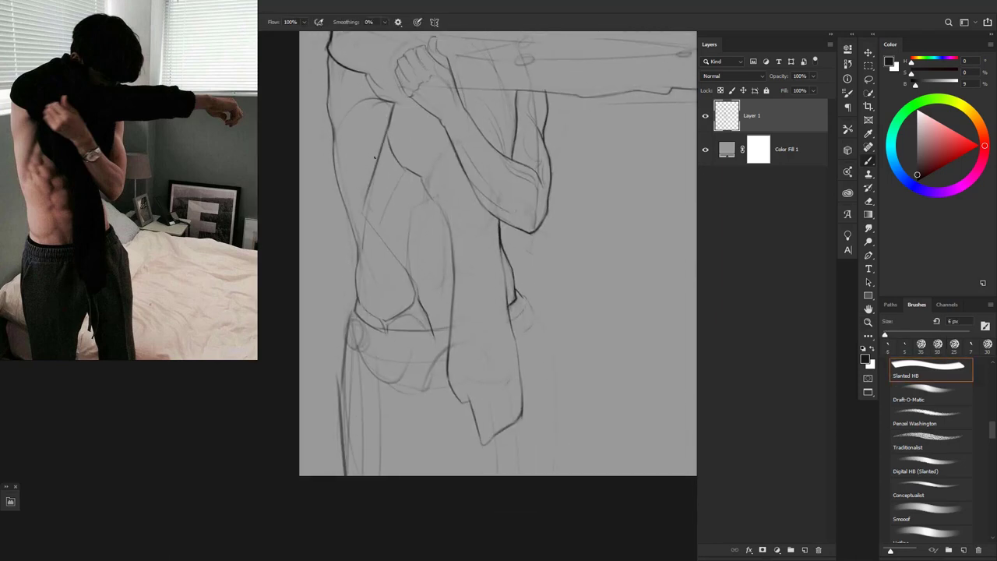
scroll(414, 223, up, 2)
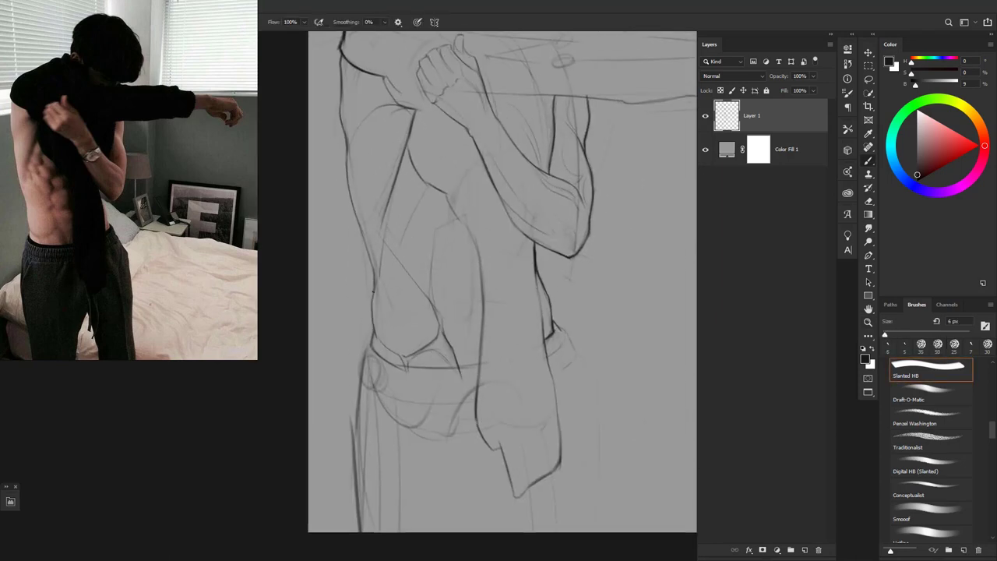
scroll(375, 133, down, 2)
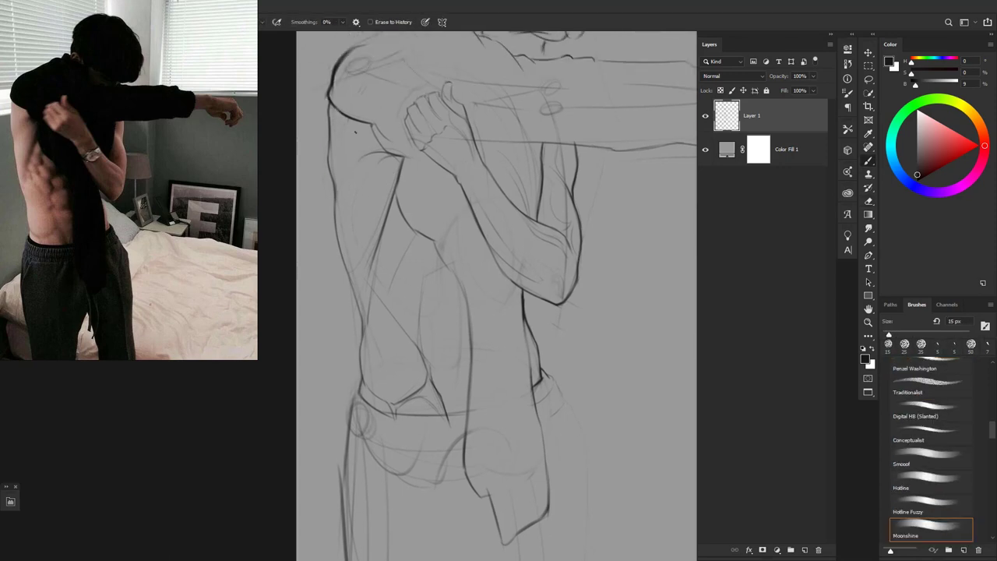
Thicken the shirt's edge from the armpit down the abdomen and sketch the chest curve and fold lines below the forearm
mouse_move(379, 55)
mouse_down()
mouse_move(371, 97)
mouse_move(419, 150)
mouse_move(438, 189)
mouse_move(450, 309)
mouse_up()
key(bracketleft)
key(bracketleft)
mouse_move(450, 198)
mouse_down()
mouse_move(447, 301)
mouse_move(459, 357)
mouse_up()
key(ctrl+minus)
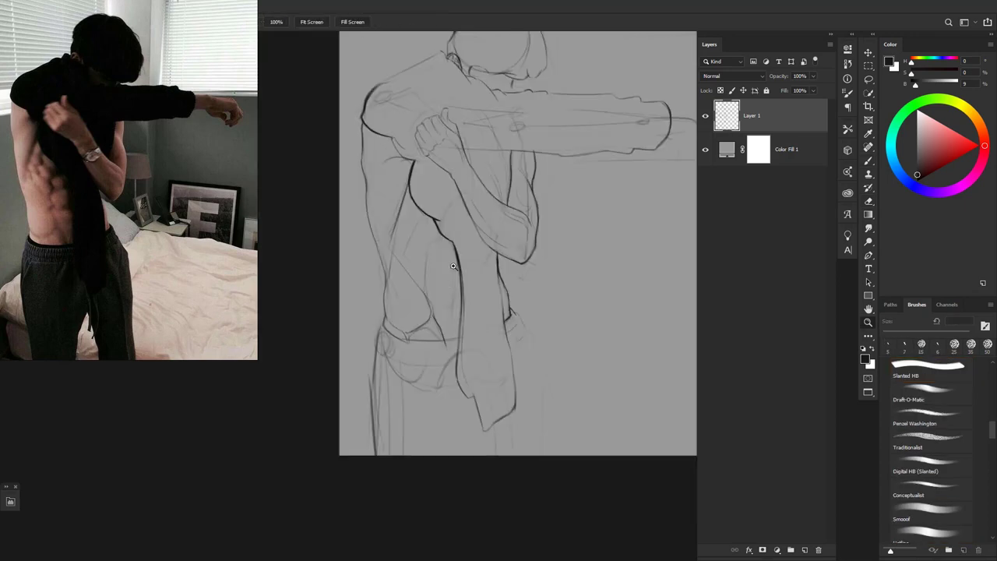
key(ctrl+plus)
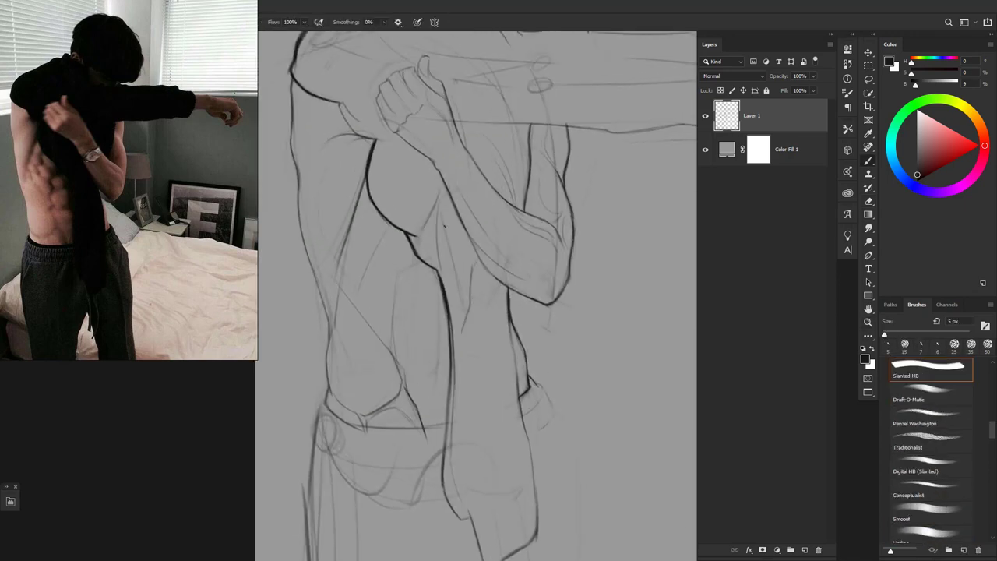
scroll(398, 153, down, 3)
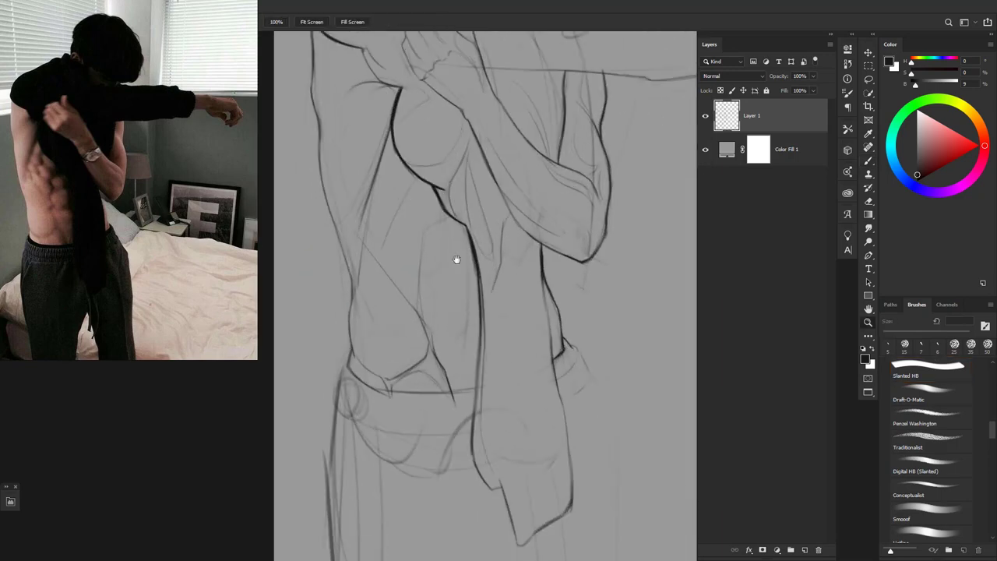
Sketch parallel diagonal guide lines for the rib muscles across the side of the torso below the armpit
mouse_move(382, 198)
mouse_down()
mouse_move(355, 226)
mouse_move(352, 254)
mouse_up()
scroll(427, 182, up, 2)
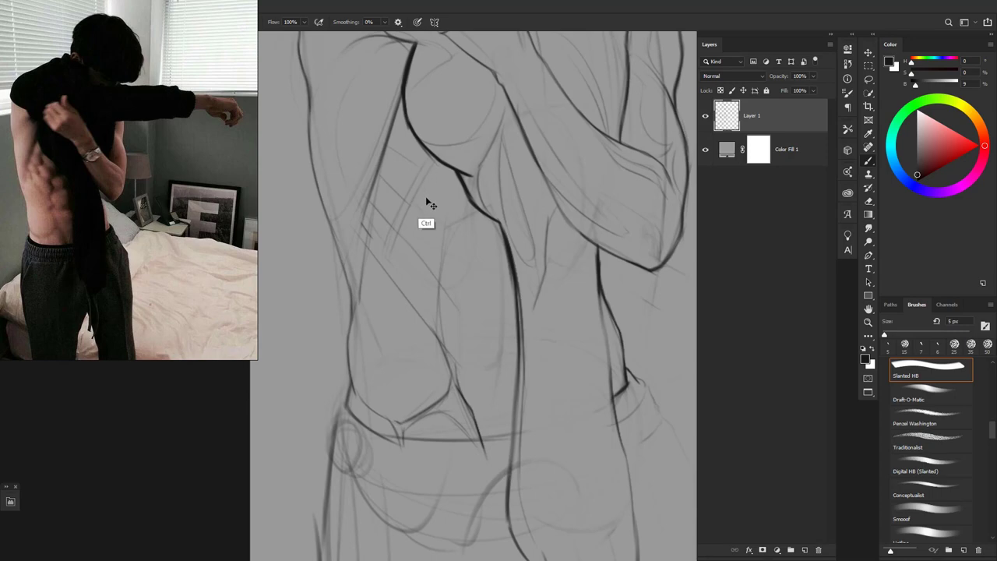
drag(403, 205, 383, 192)
drag(395, 220, 378, 208)
scroll(435, 304, down, 1)
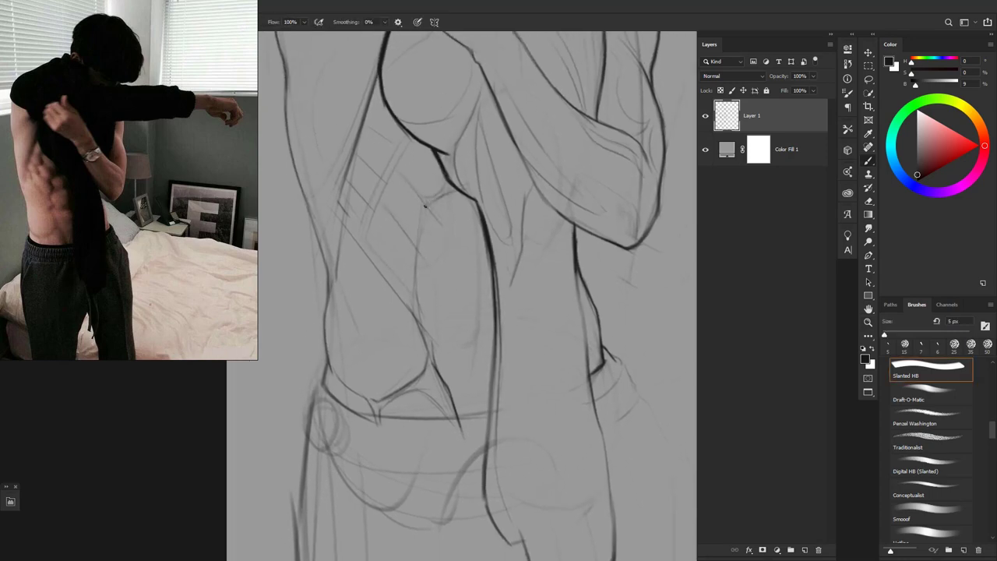
Sketch the angular outer edge of the abdominal muscles between the ribs and the oblique
drag(419, 255, 424, 291)
scroll(440, 239, up, 5)
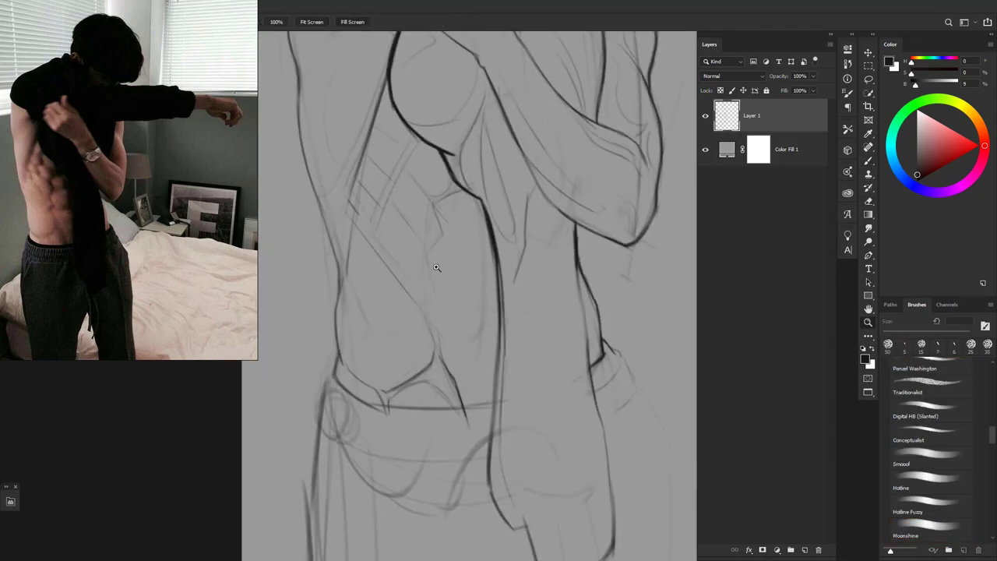
scroll(417, 234, down, 2)
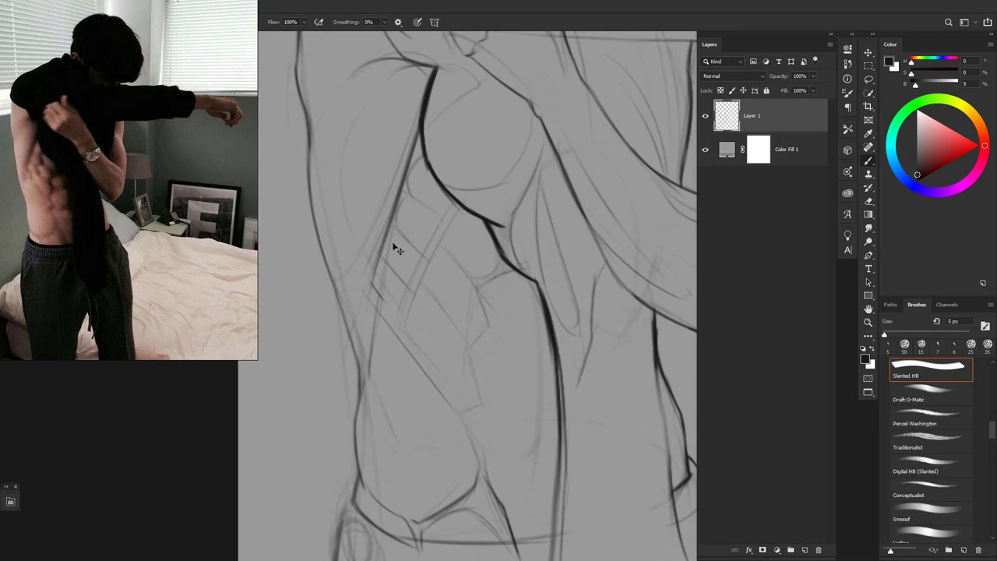
Outline the upper rib muscles as rounded shapes below the armpit with a 5 px brush, erasing the guide lines inside them
key(e)
key(b)
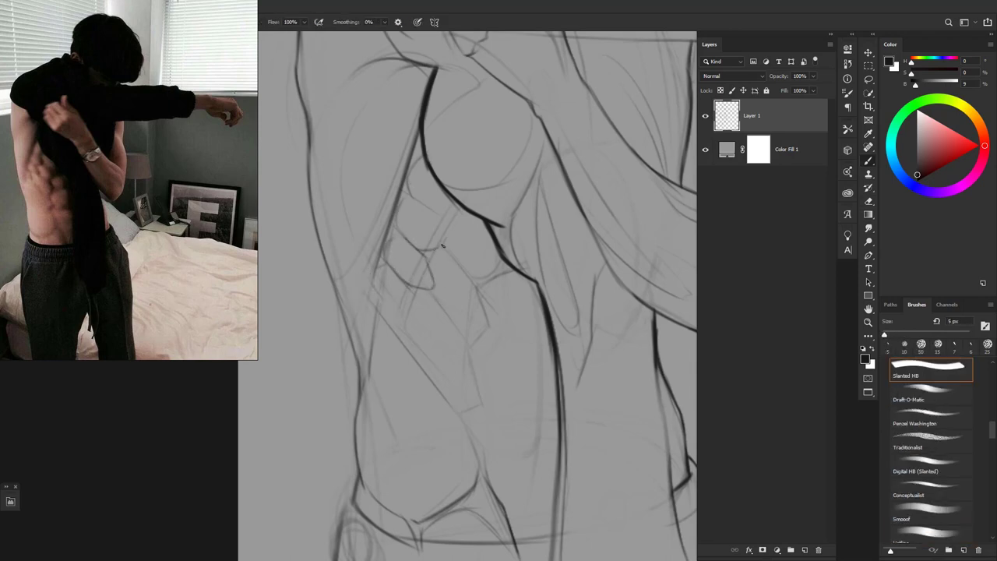
drag(441, 245, 437, 205)
scroll(413, 254, down, 3)
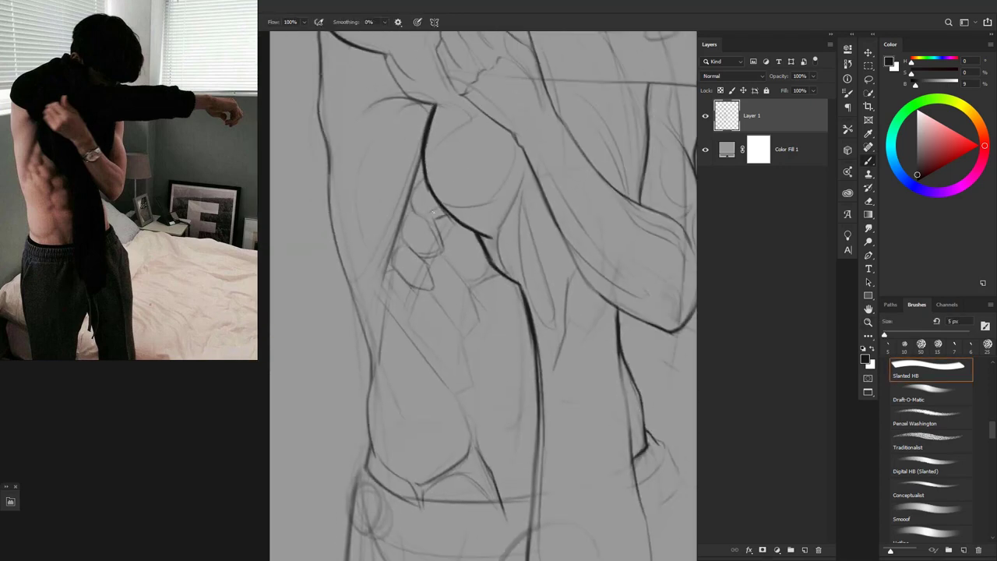
scroll(419, 277, down, 1)
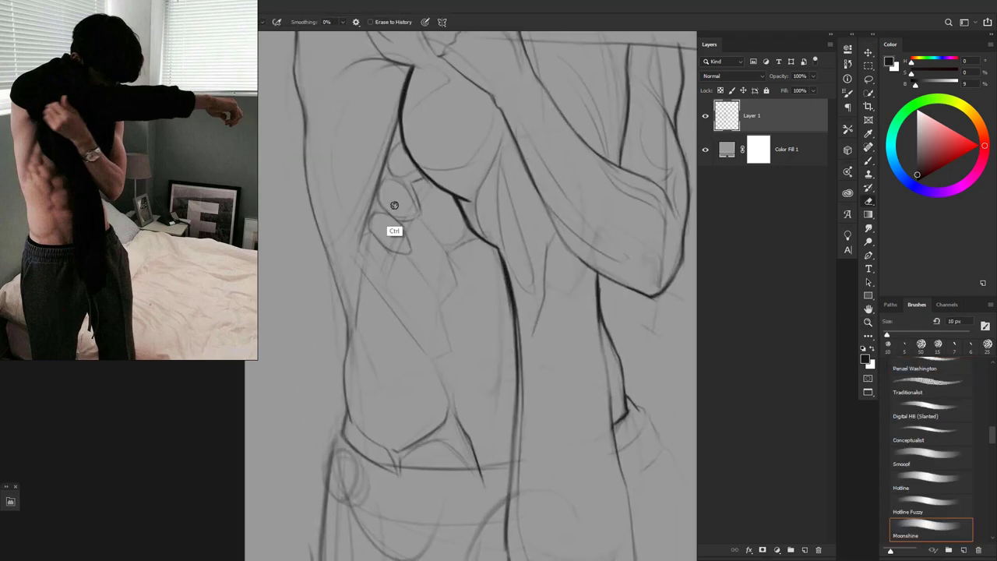
scroll(416, 204, down, 1)
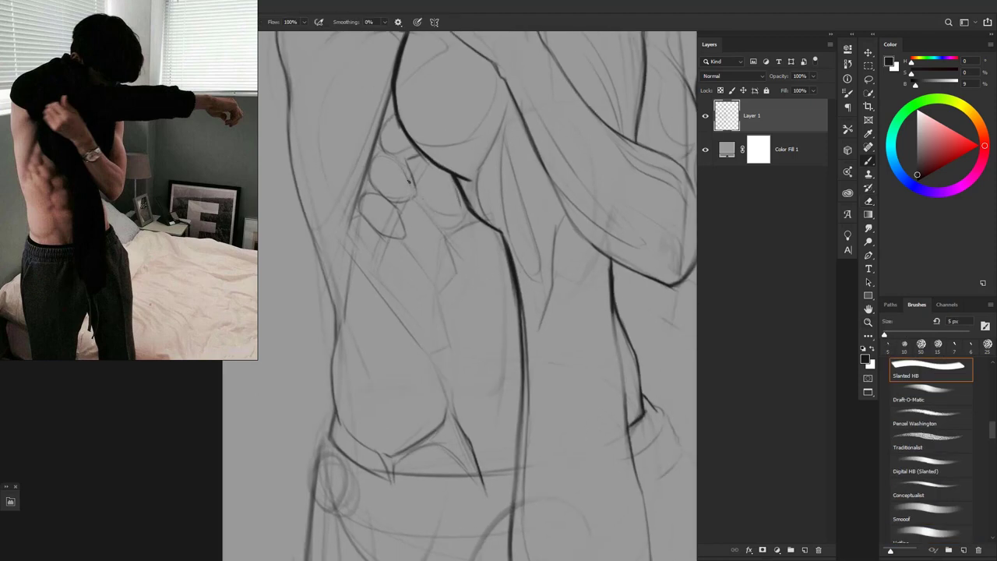
Outline the next rib muscle, hatch the gap beside the shirt and firm up the abdomen's jagged outer edge
scroll(405, 213, down, 1)
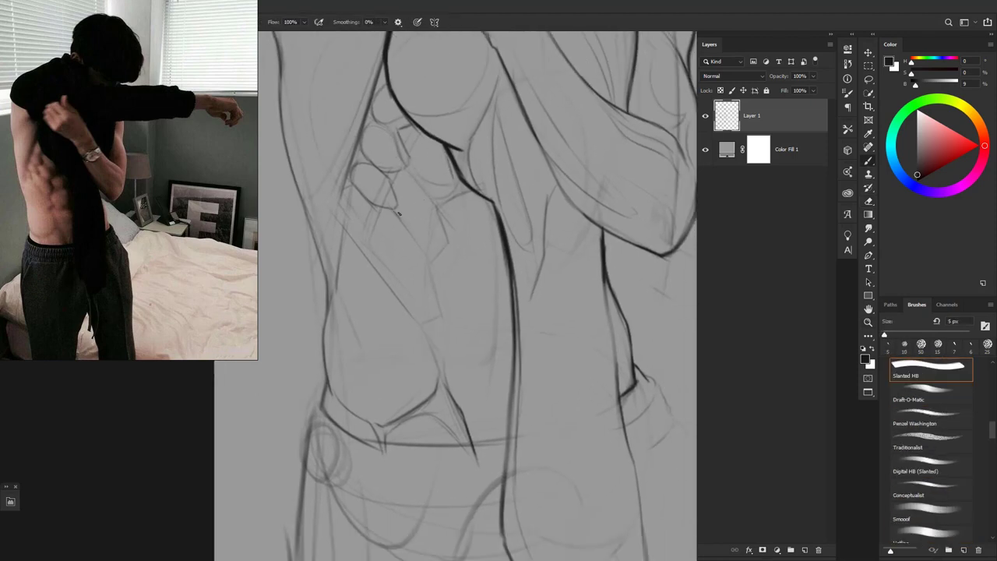
mouse_move(414, 187)
mouse_down()
mouse_move(440, 196)
mouse_move(399, 215)
mouse_move(390, 208)
mouse_move(439, 214)
mouse_move(450, 226)
mouse_move(454, 200)
mouse_move(449, 239)
mouse_up()
scroll(459, 233, down, 1)
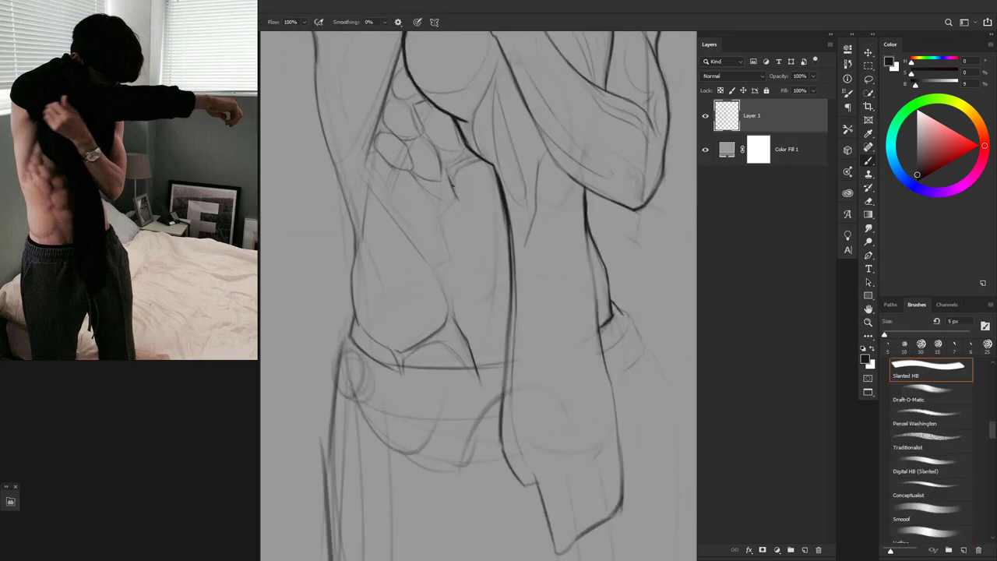
scroll(474, 194, down, 1)
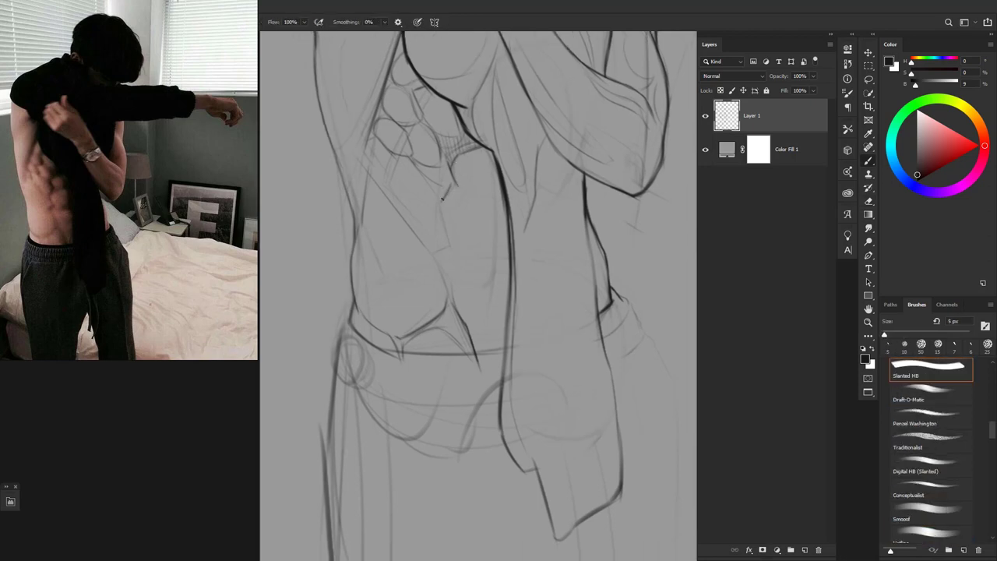
scroll(430, 205, down, 3)
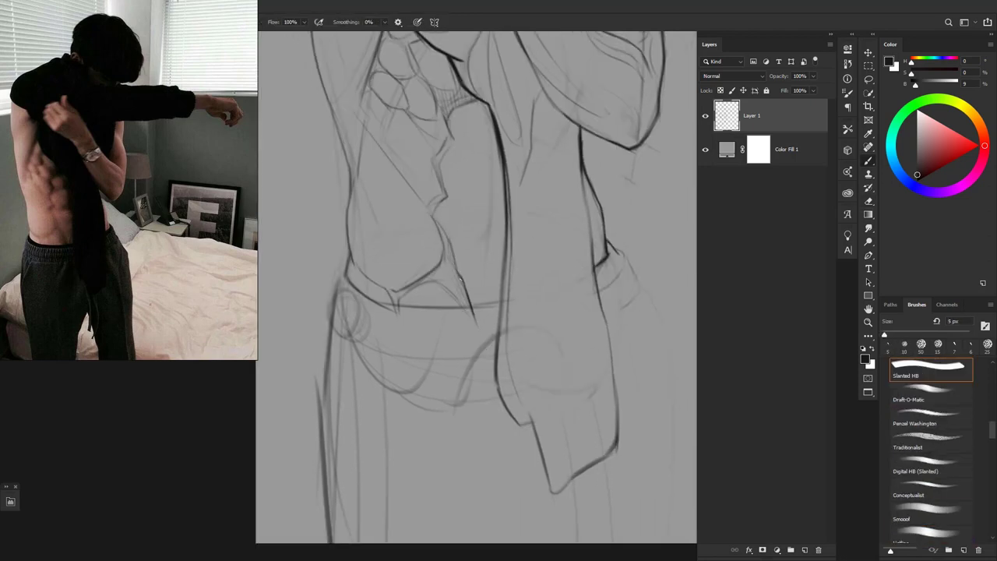
Outline the lowest rib muscles where they meet the back's edge and the top of the oblique
mouse_move(450, 261)
mouse_down()
mouse_move(472, 231)
mouse_move(369, 137)
mouse_up()
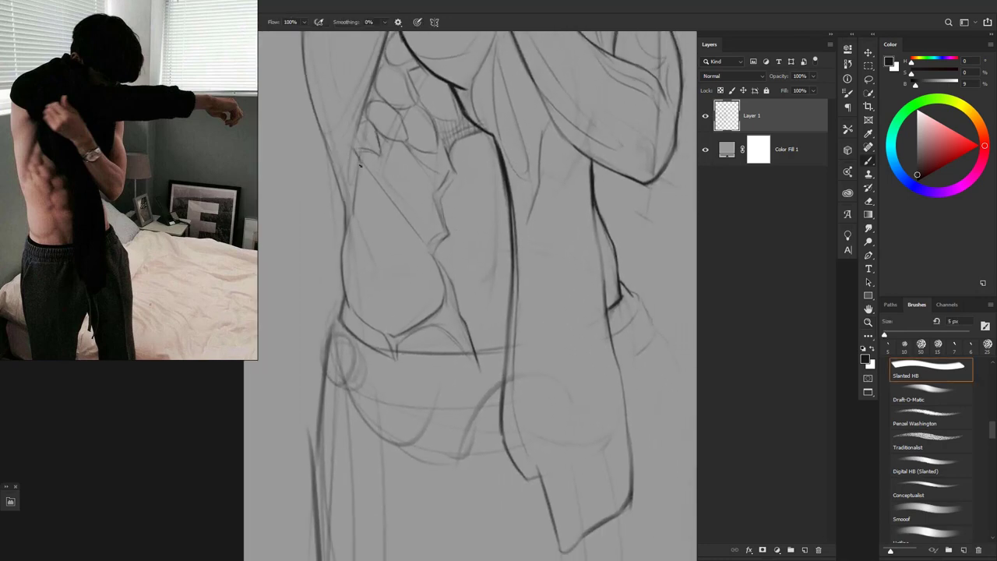
drag(359, 163, 415, 189)
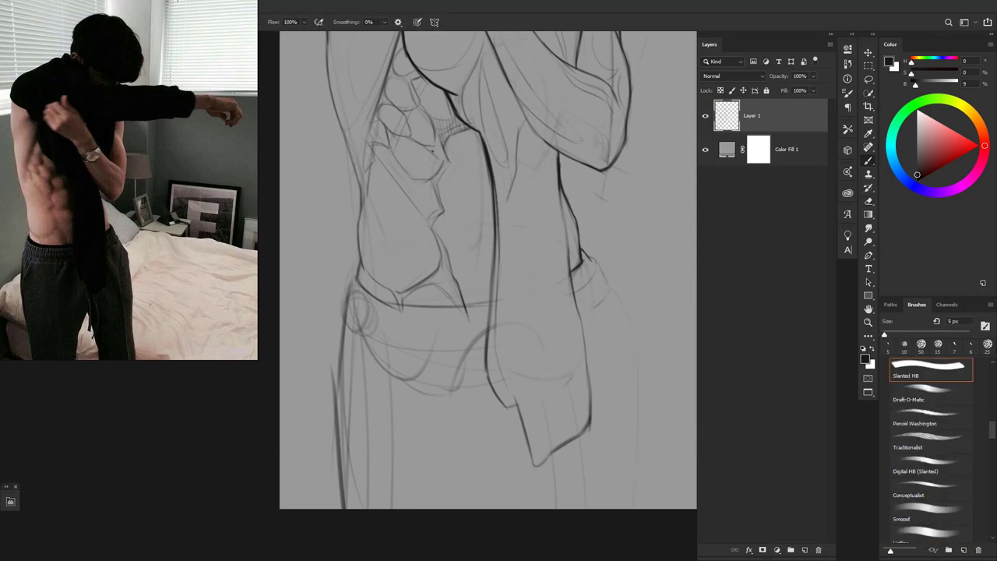
drag(433, 152, 459, 151)
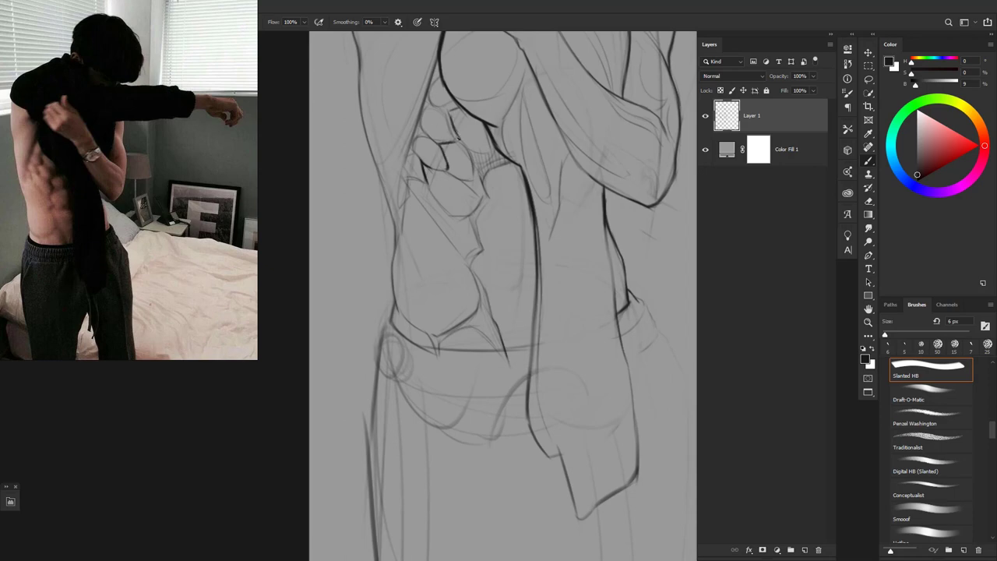
Darken the gaps between the rib muscles with a 6 px brush and shade the shadow below the armpit at 20 px
mouse_move(456, 117)
mouse_down()
mouse_move(436, 109)
mouse_move(415, 131)
mouse_up()
key(bracketleft)
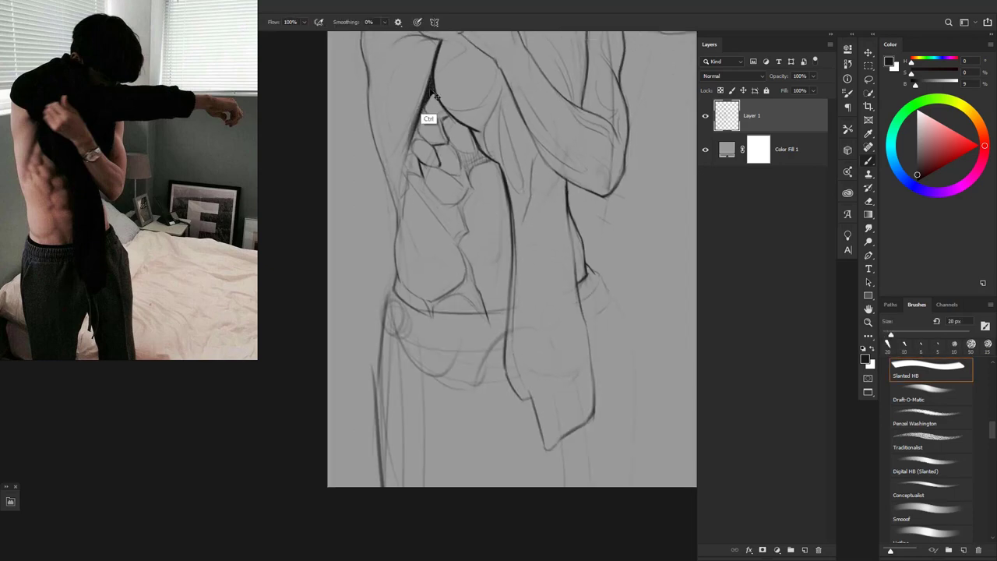
drag(436, 88, 399, 186)
drag(393, 245, 408, 245)
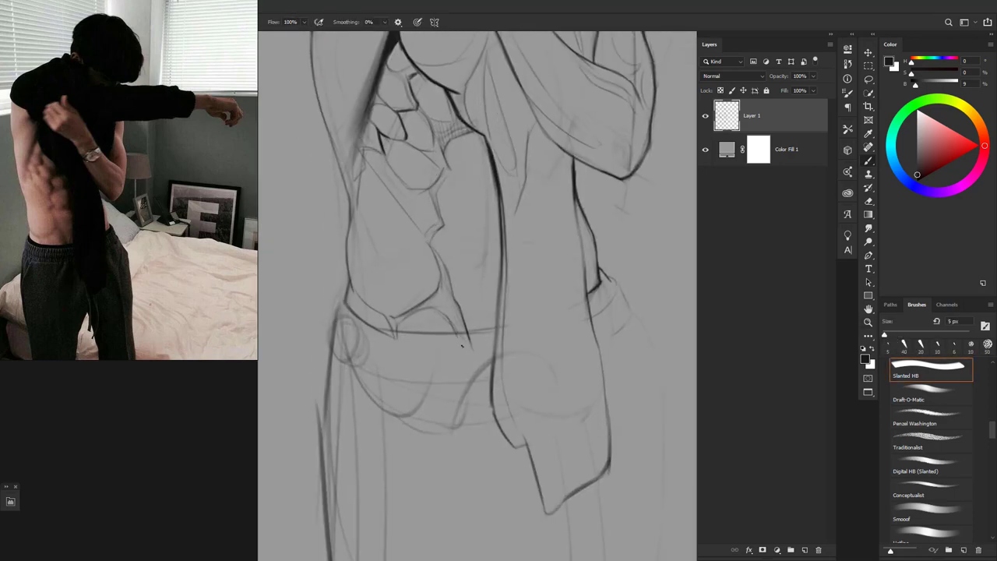
Outline the abdominal segments beside the shirt's edge at 5 px and refine them with light hatching at 4 px
mouse_move(462, 345)
mouse_down()
mouse_move(444, 334)
mouse_move(437, 345)
mouse_move(425, 222)
mouse_up()
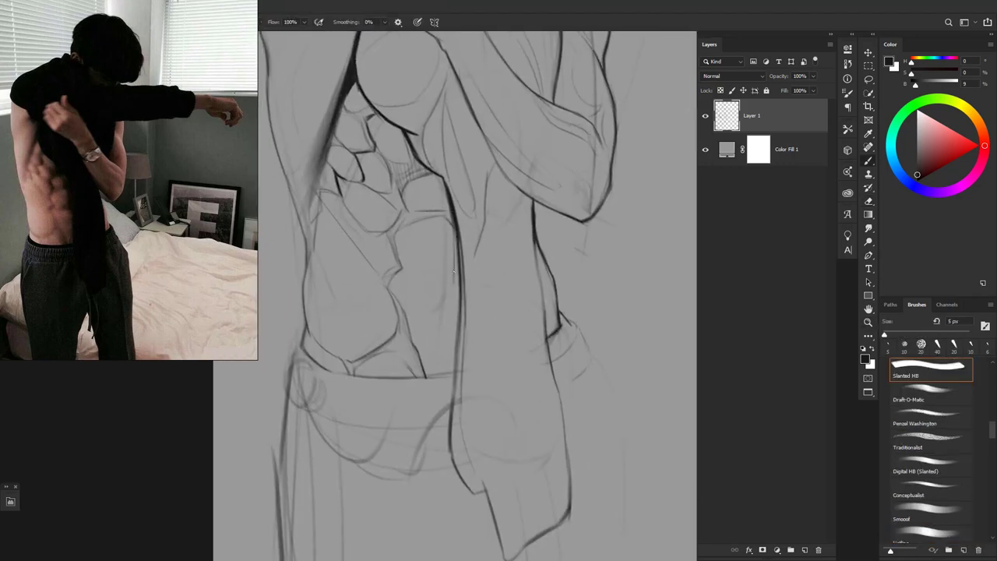
mouse_move(439, 240)
mouse_down()
mouse_move(423, 280)
mouse_move(446, 266)
mouse_up()
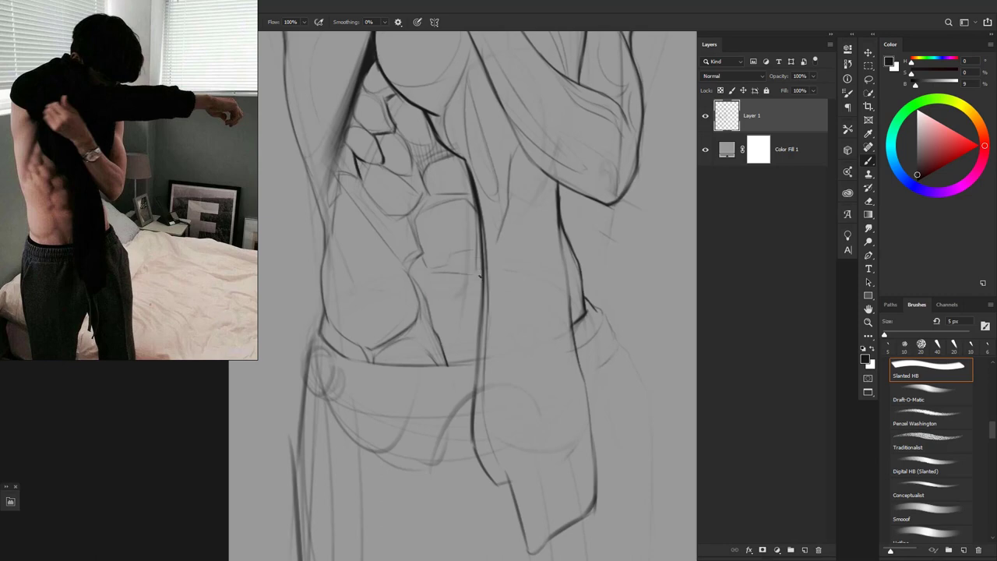
key(bracketleft)
drag(458, 252, 460, 217)
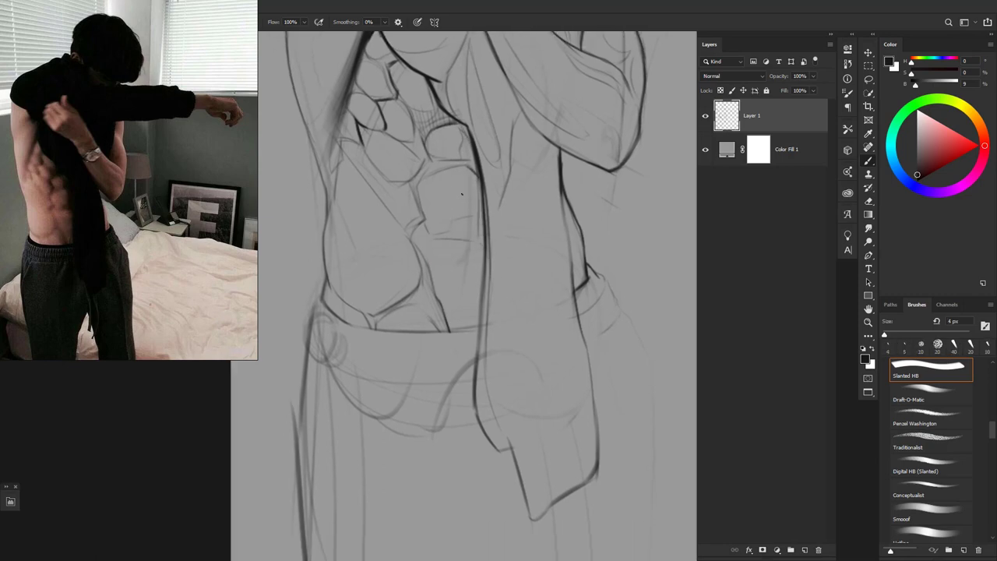
scroll(445, 225, down, 1)
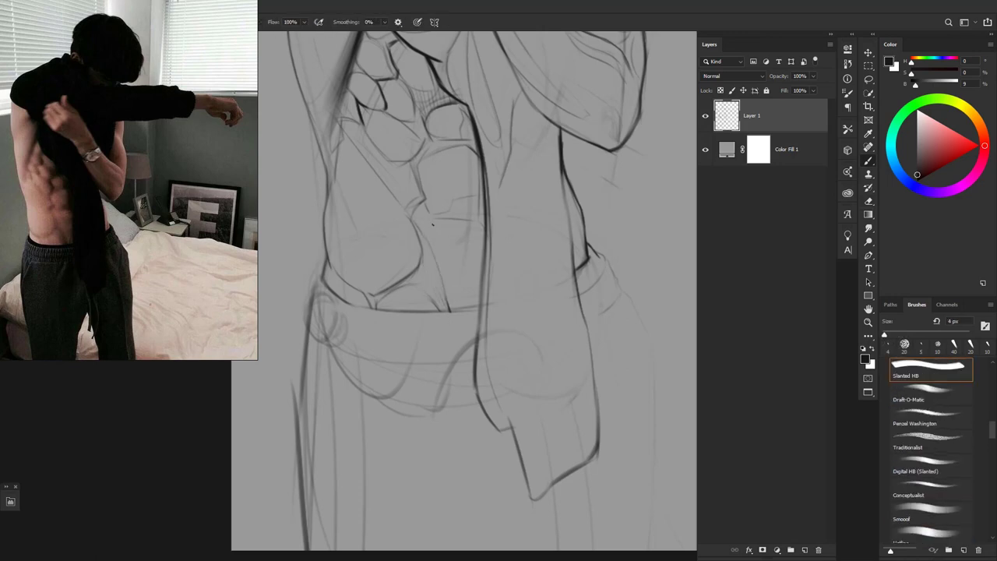
drag(421, 207, 477, 295)
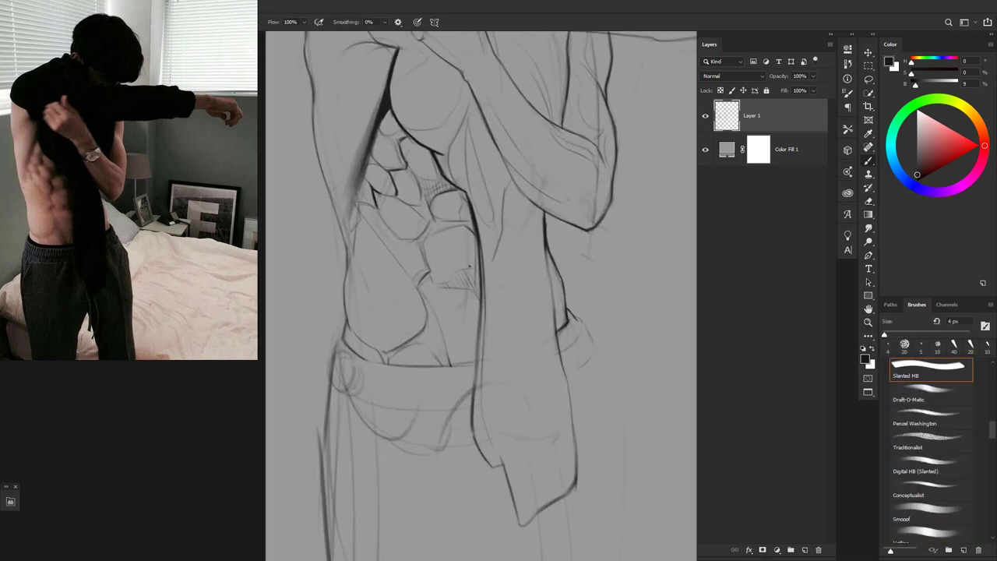
Erase stray construction lines on the upper arm at 35 px and hatch its upper part below the sleeve
scroll(461, 199, up, 1)
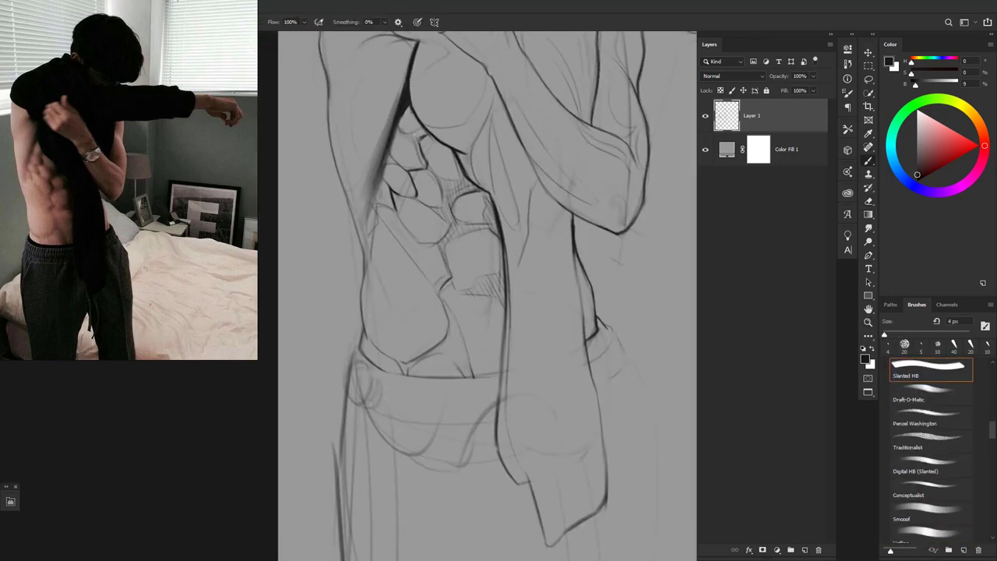
key(e)
scroll(371, 157, up, 3)
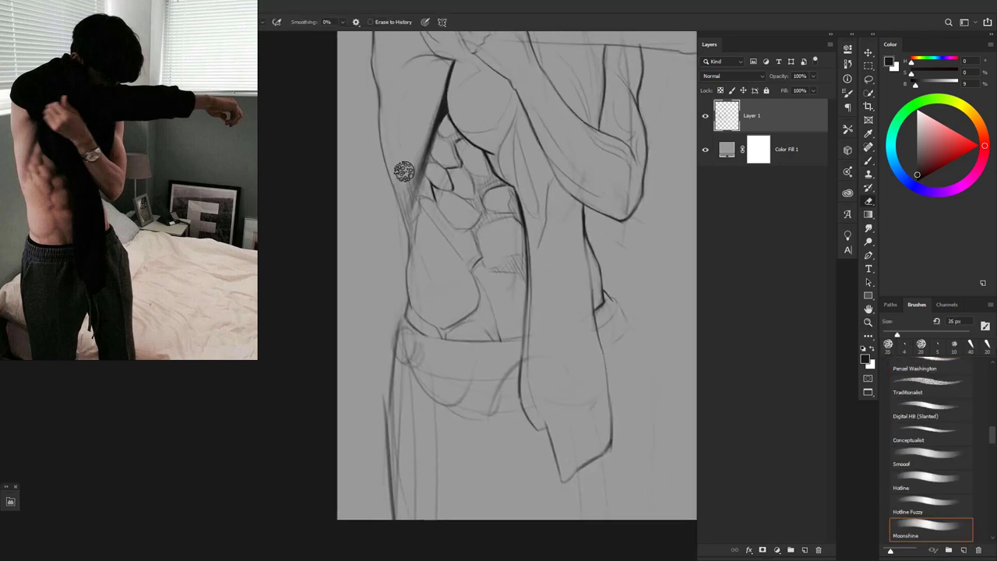
scroll(417, 191, up, 1)
key(b)
scroll(417, 191, up, 1)
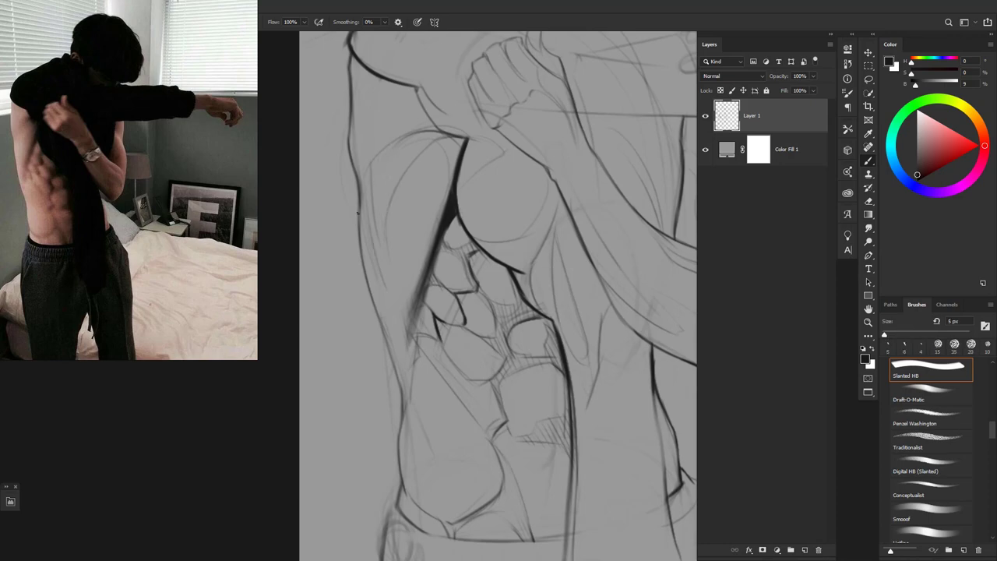
key(])
scroll(393, 141, down, 1)
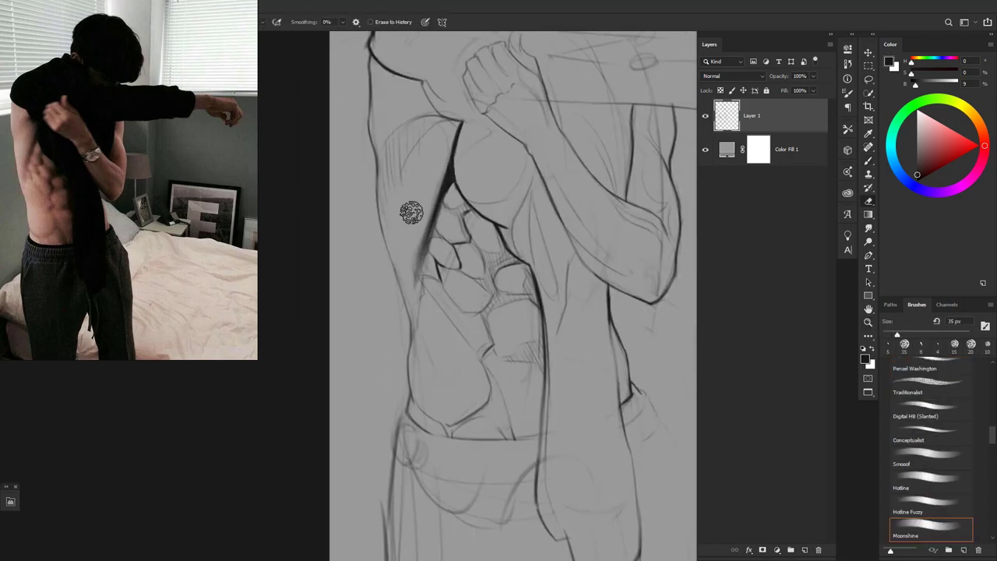
Outline the near arm's outer edge down to the back at 5 px and erase leftover sketch lines beside it at 25 px
scroll(404, 152, up, 1)
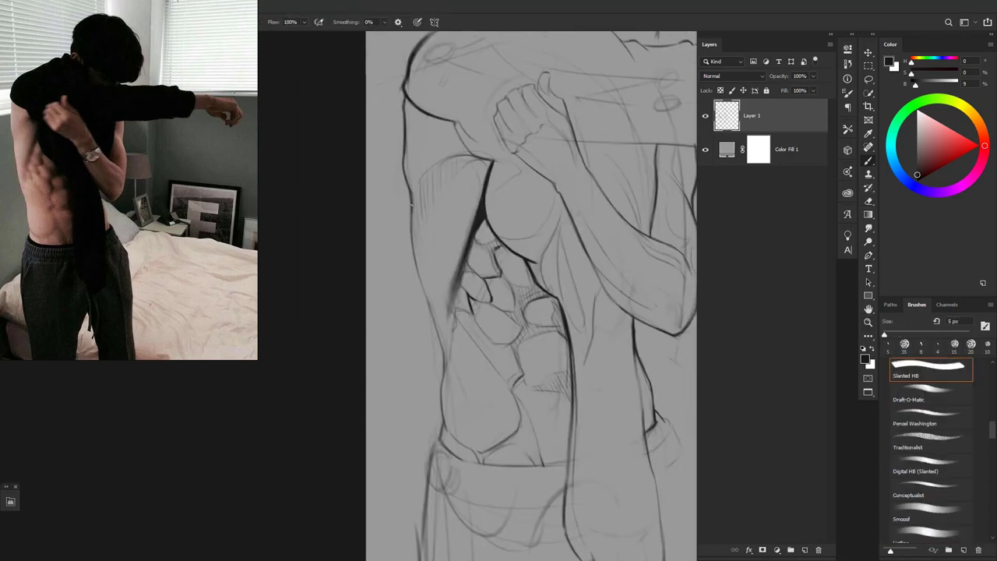
scroll(526, 296, down, 1)
scroll(420, 277, up, 1)
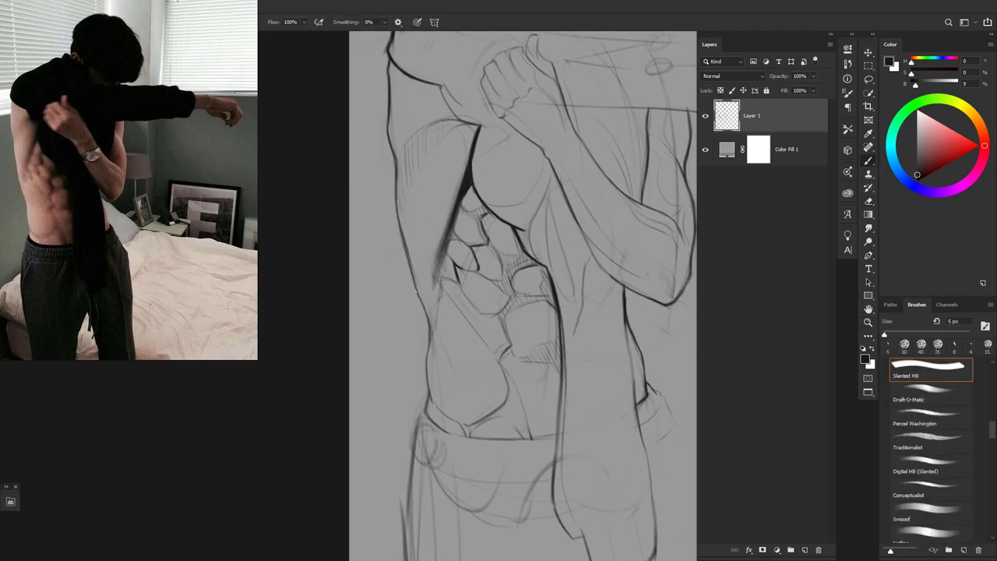
key(e)
scroll(423, 275, up, 1)
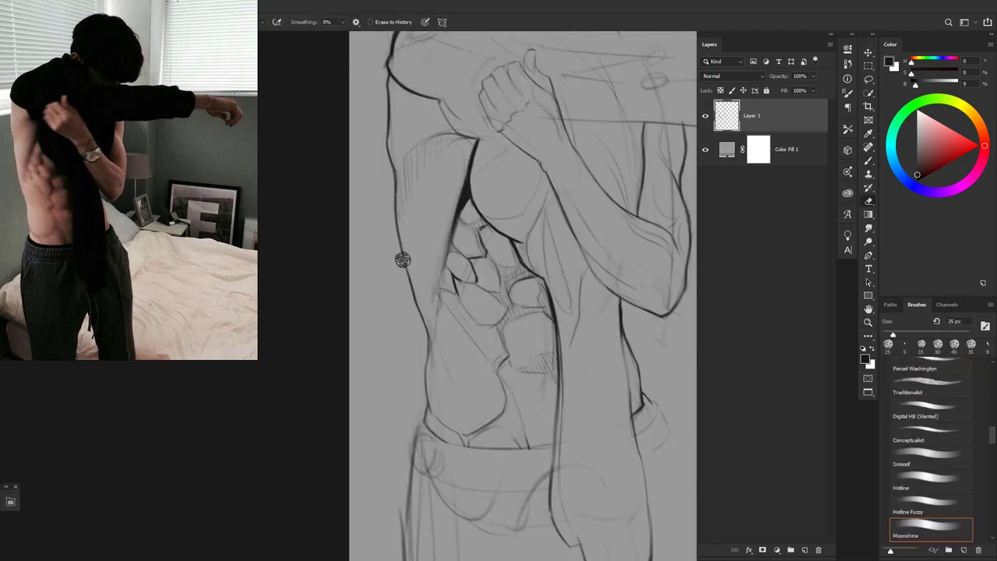
key(z)
scroll(413, 242, down, 1)
scroll(425, 230, up, 1)
scroll(434, 219, up, 1)
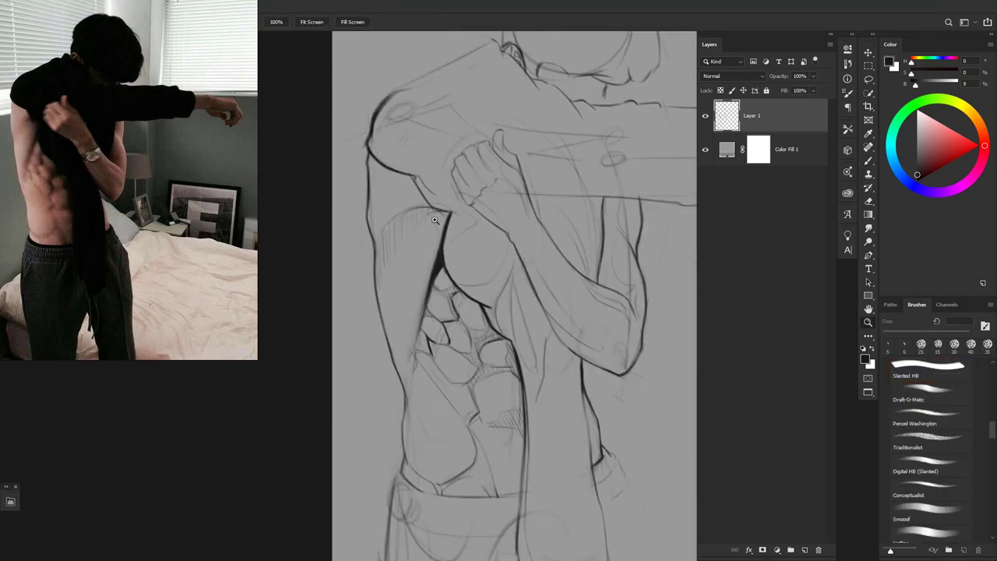
key(e)
scroll(443, 214, up, 1)
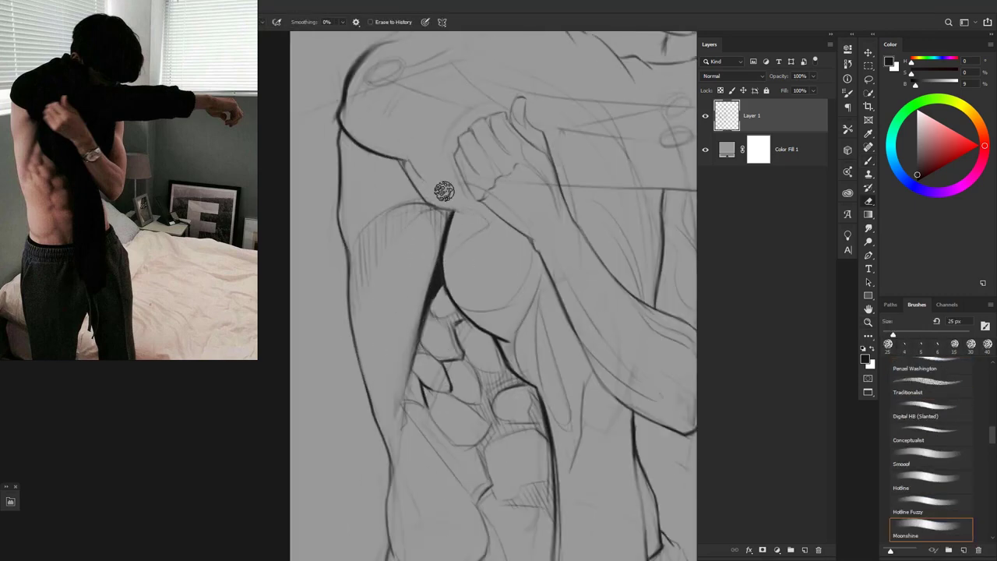
Hatch the gap between the oblique and the lower abdomen above the waistband with a 4 px brush
key(b)
scroll(436, 234, down, 5)
drag(442, 242, 443, 288)
drag(451, 260, 455, 289)
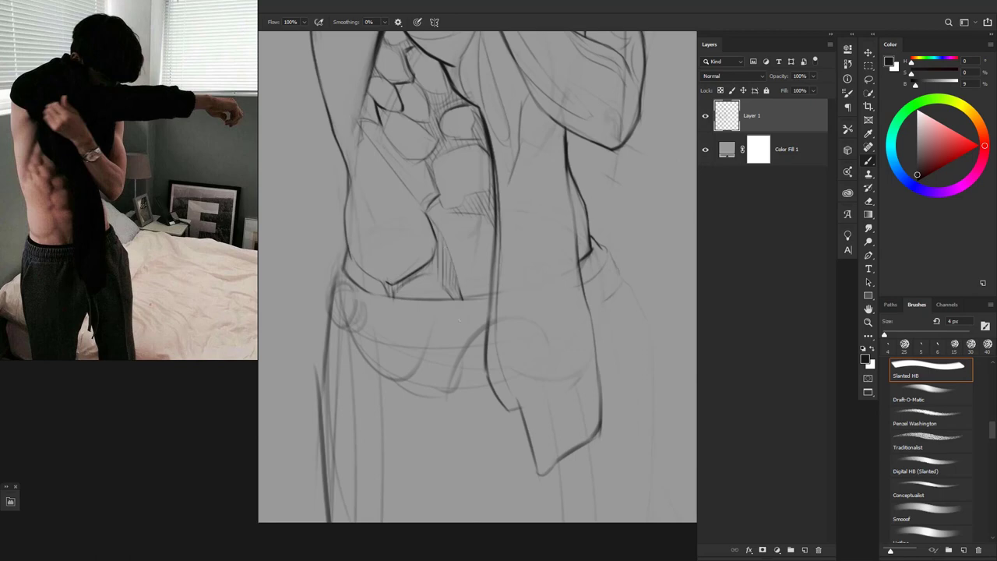
Draw the waistband's rim around the near hip and across the abdomen to the shirt at 4 px
key(z)
scroll(460, 318, down, 1)
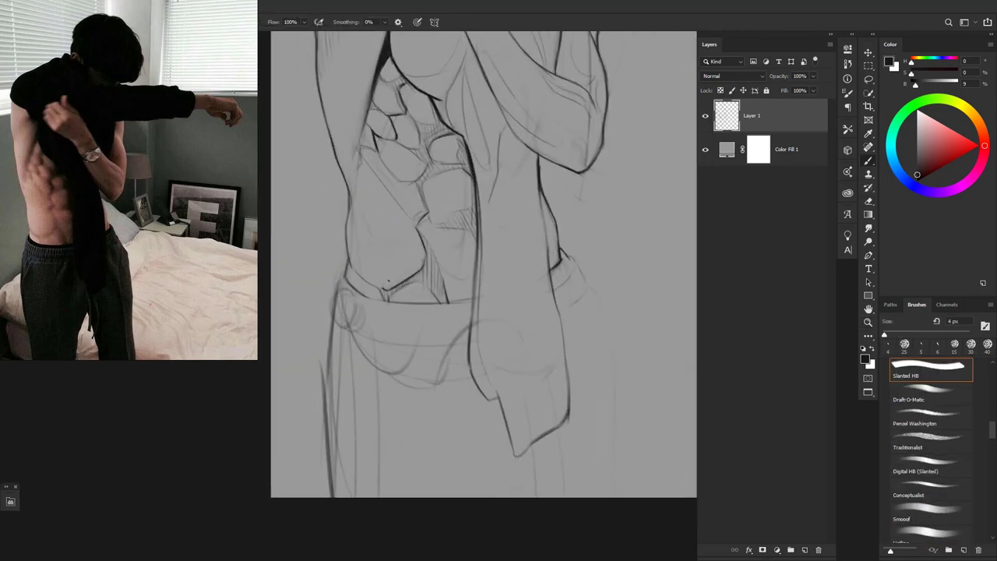
drag(357, 290, 345, 275)
drag(363, 311, 475, 310)
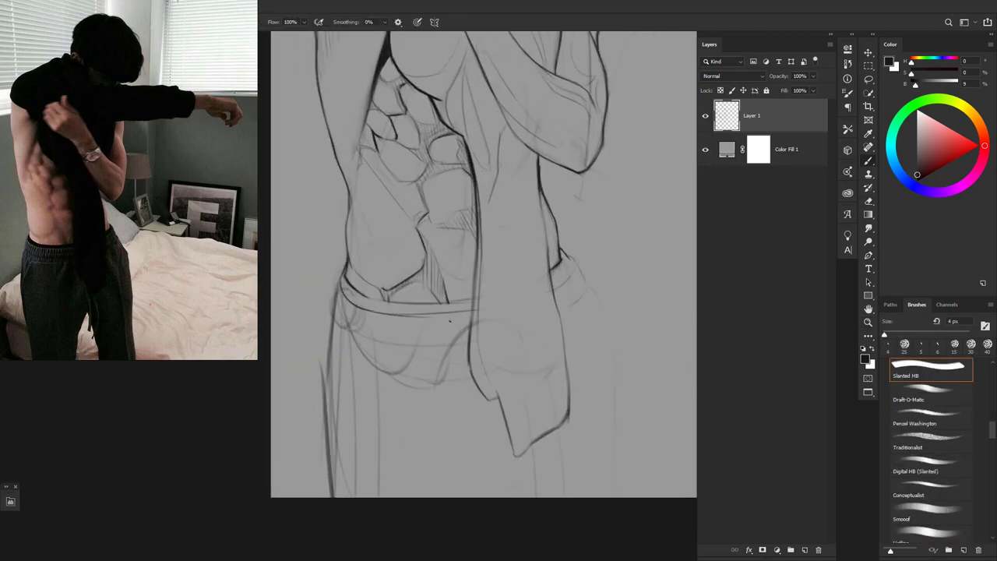
Outline the waistband's outer side at the near hip and fade the pelvis construction curves with a 70 px eraser
key(e)
key(b)
drag(336, 279, 332, 310)
drag(331, 315, 409, 331)
key(z)
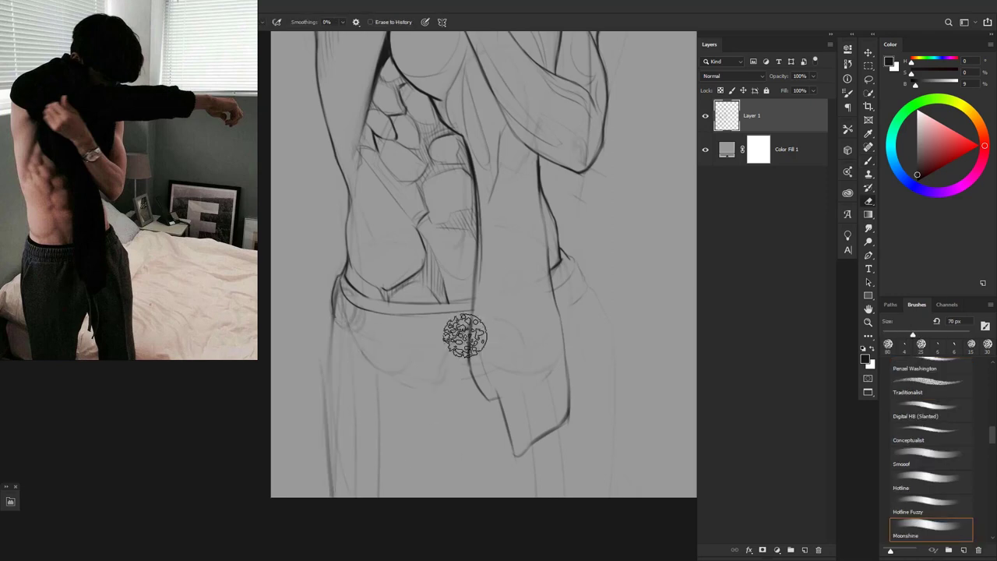
scroll(467, 329, up, 1)
Outline the near trouser leg's outer edge from the hip to the canvas edge, including the cloth fold, at up to 6 px
key(b)
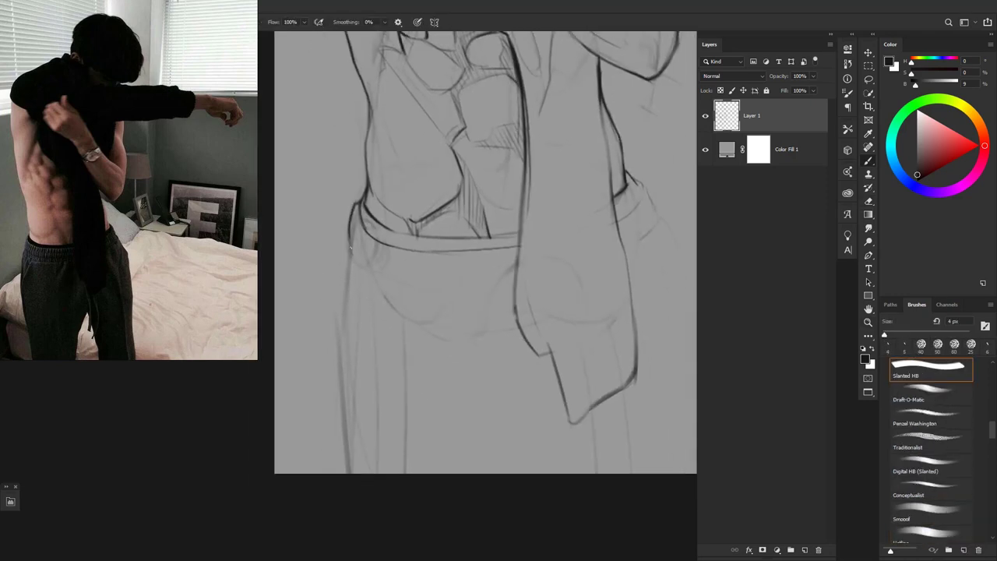
scroll(352, 250, down, 1)
drag(337, 251, 328, 441)
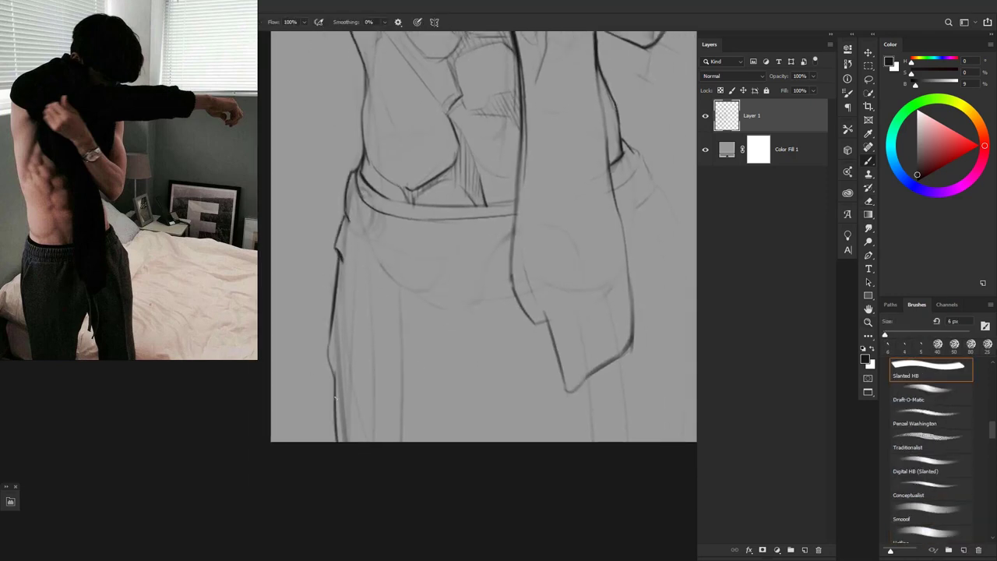
drag(343, 356, 334, 441)
Draw the inverted V opening between the trouser legs below the shirt with a 5 px brush
scroll(428, 309, down, 2)
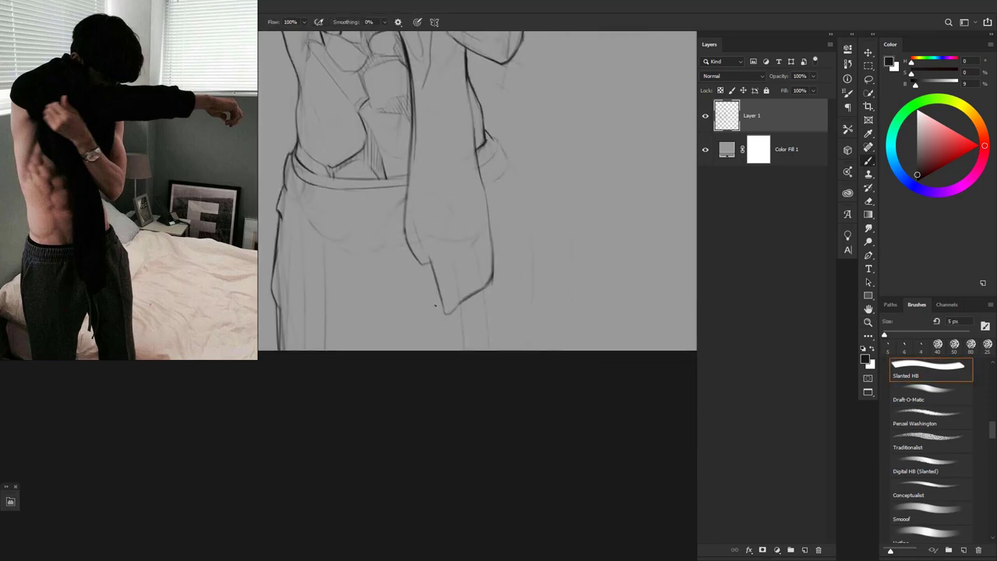
drag(438, 299, 414, 349)
key(z)
scroll(424, 327, up, 2)
scroll(418, 243, down, 1)
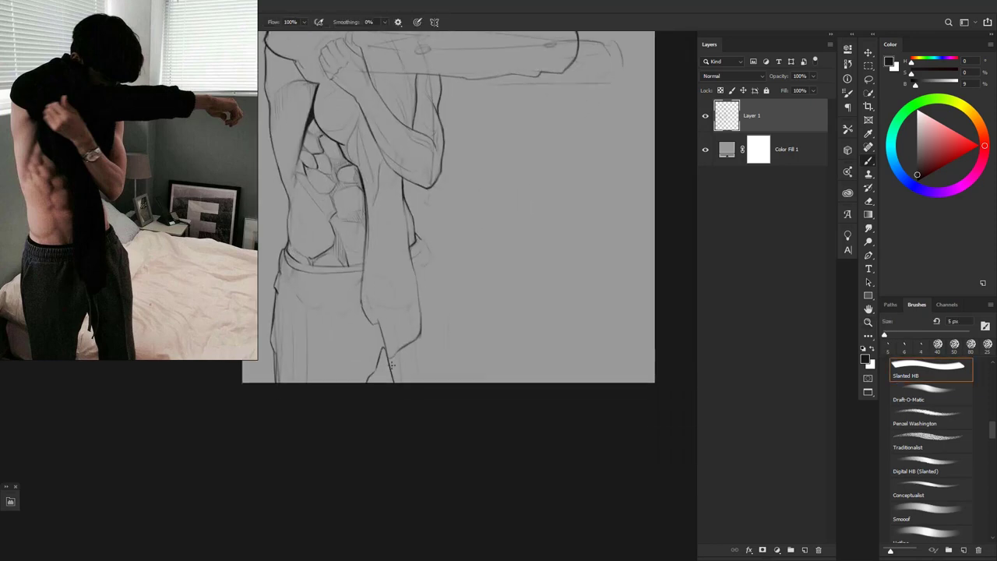
scroll(417, 244, up, 1)
Outline the far hip and the outer edge of the far trouser leg, and undo the stray zigzag beside it
key(b)
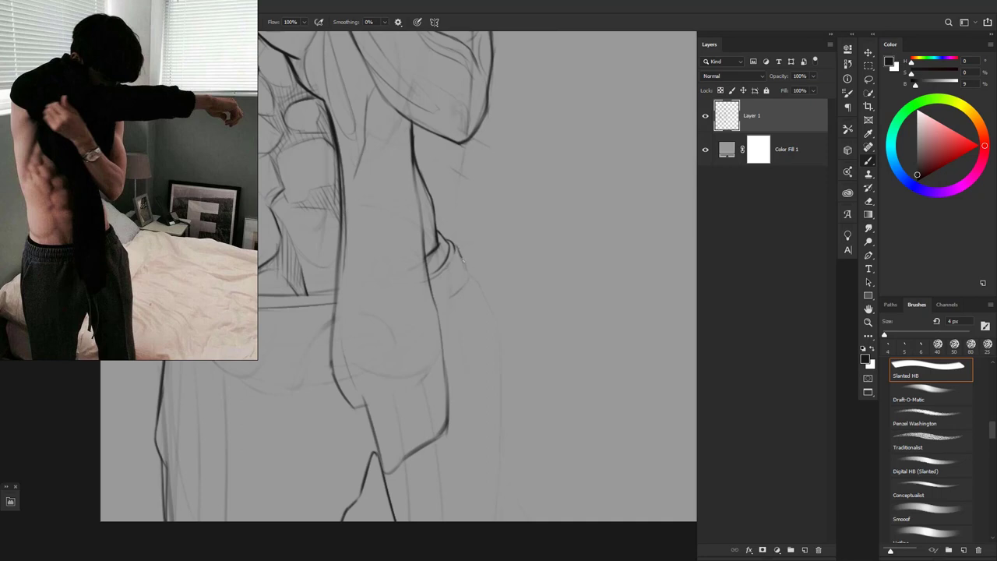
drag(463, 255, 511, 335)
scroll(499, 257, down, 2)
drag(506, 247, 530, 344)
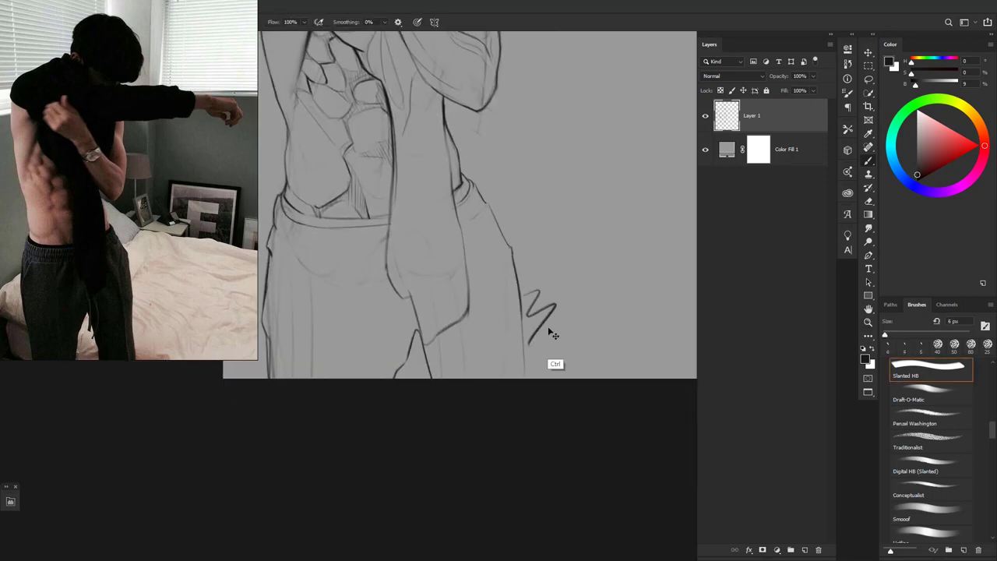
key(ctrl+z)
Erase the lower end of the hanging shirt with a 40 px eraser
scroll(519, 333, down, 3)
scroll(545, 311, up, 3)
key(e)
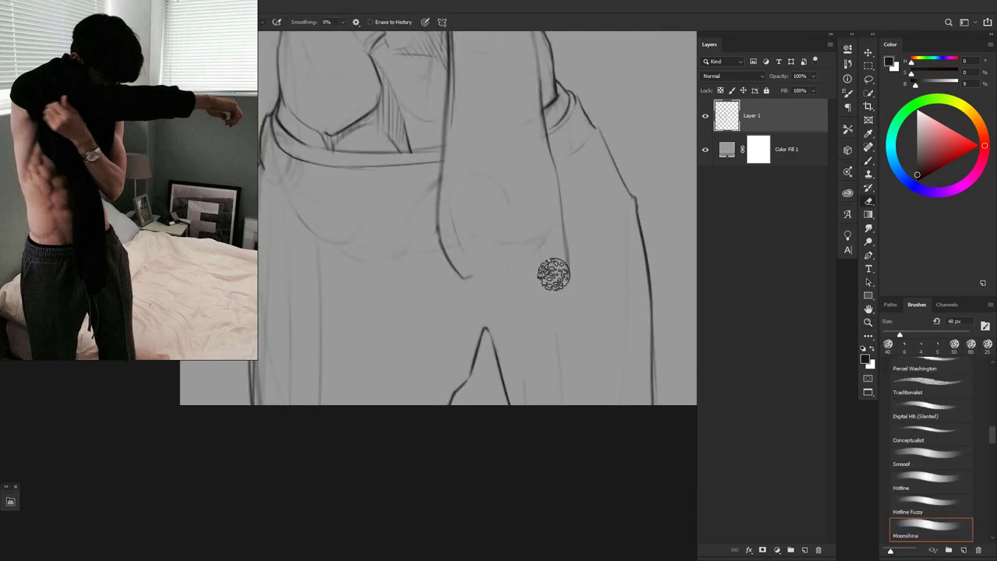
scroll(535, 282, down, 2)
Select the inverted V between the trouser legs and adjust its placement with Free Transform
scroll(499, 312, down, 1)
drag(467, 335, 511, 371)
scroll(499, 328, up, 2)
key(ctrl+t)
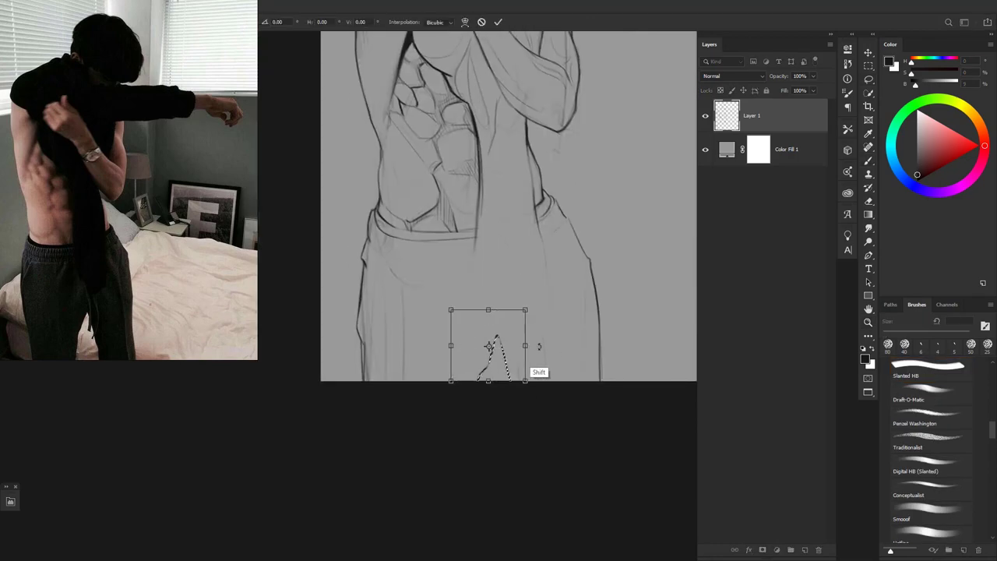
key(Return)
Thicken the lines of the inverted V between the trouser legs with a 4 px brush
key(b)
scroll(499, 327, up, 2)
mouse_move(478, 276)
mouse_down()
mouse_move(498, 348)
mouse_move(468, 311)
mouse_up()
scroll(483, 296, down, 2)
scroll(505, 273, up, 2)
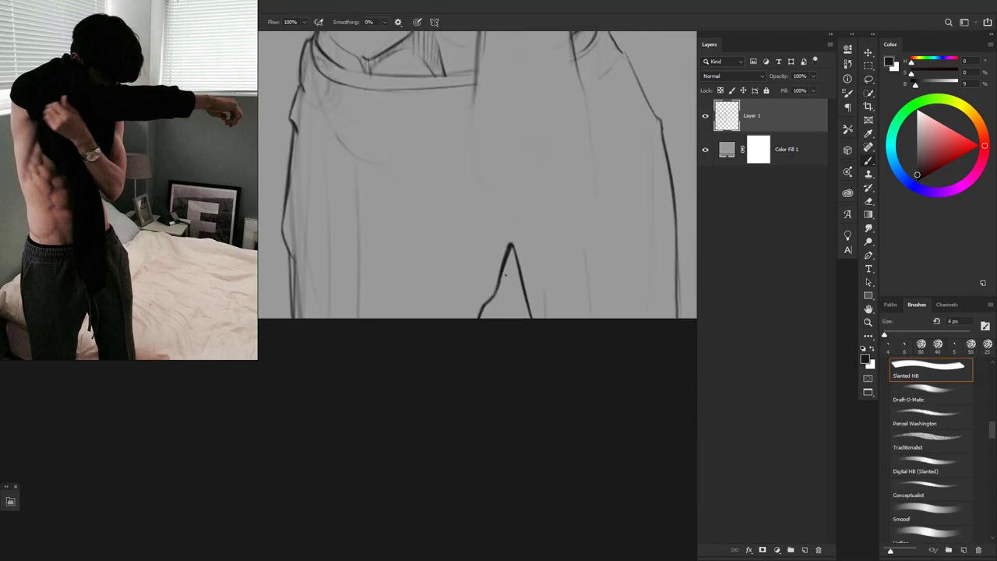
Firm up the hanging shirt's side edges around the waistband at 4 px
scroll(505, 274, up, 2)
drag(522, 103, 517, 167)
scroll(518, 171, up, 1)
drag(521, 215, 515, 271)
scroll(537, 172, down, 2)
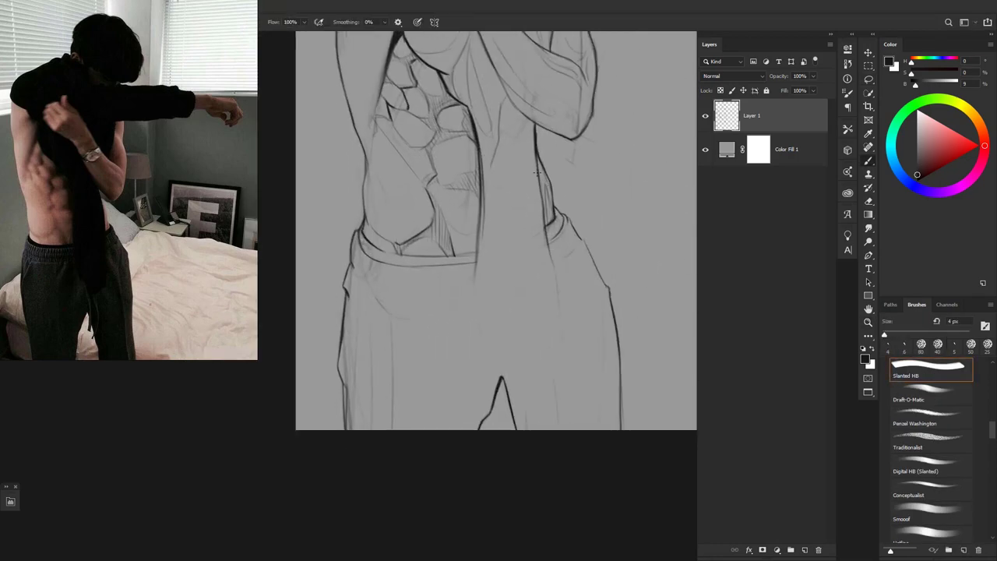
Redraw the hanging shirt's lower end with a shorter, rounded hem and small folds using a 6 px brush
mouse_move(541, 195)
mouse_down()
mouse_move(555, 295)
mouse_move(536, 344)
mouse_up()
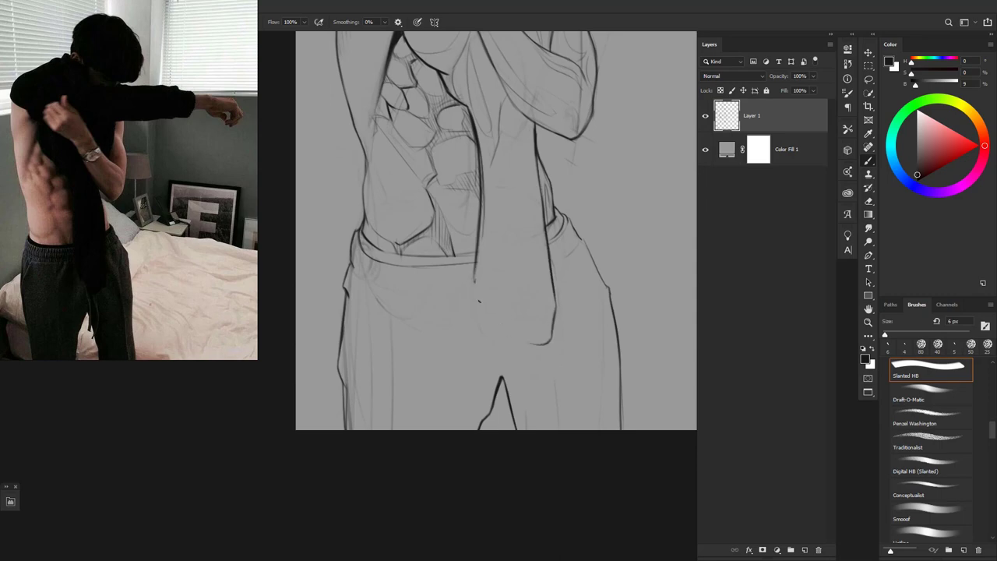
drag(474, 268, 497, 339)
scroll(485, 312, down, 2)
drag(483, 253, 491, 337)
scroll(485, 312, up, 2)
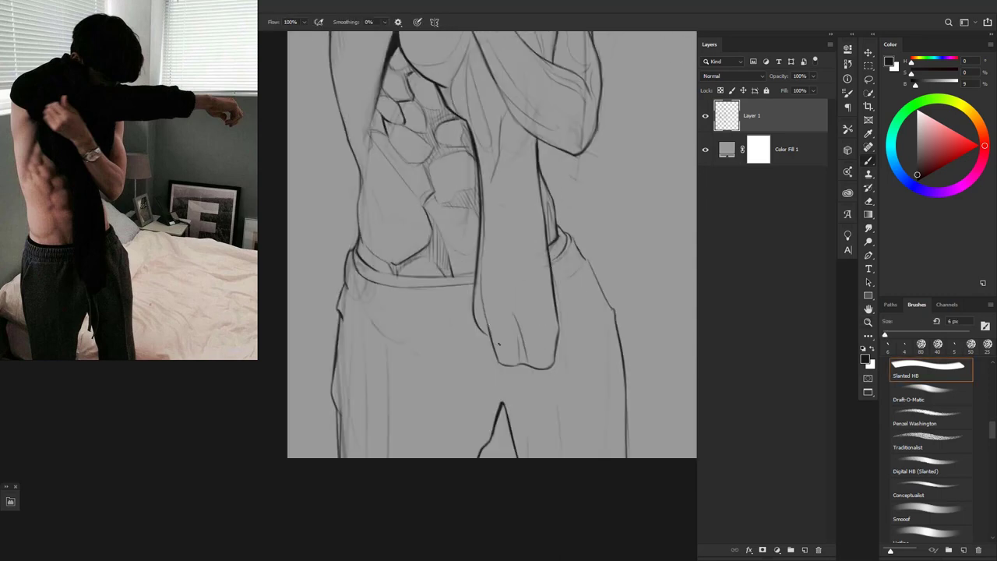
Draw long fold lines down the inside of the hanging shirt
scroll(499, 296, up, 1)
mouse_move(528, 212)
mouse_down()
mouse_move(524, 294)
mouse_move(536, 340)
mouse_up()
scroll(496, 278, up, 1)
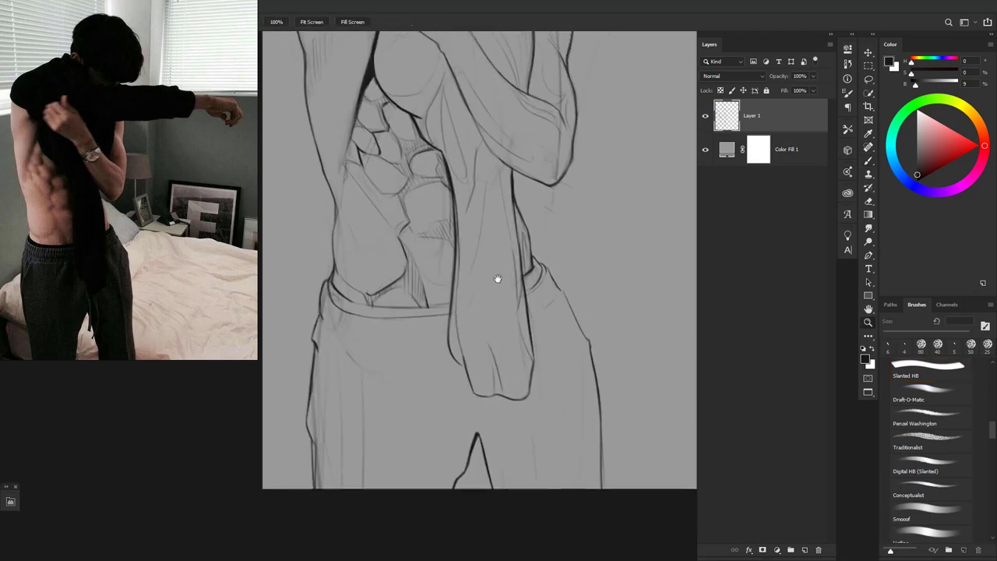
drag(467, 298, 466, 331)
scroll(490, 179, down, 2)
scroll(434, 137, up, 2)
scroll(435, 137, down, 2)
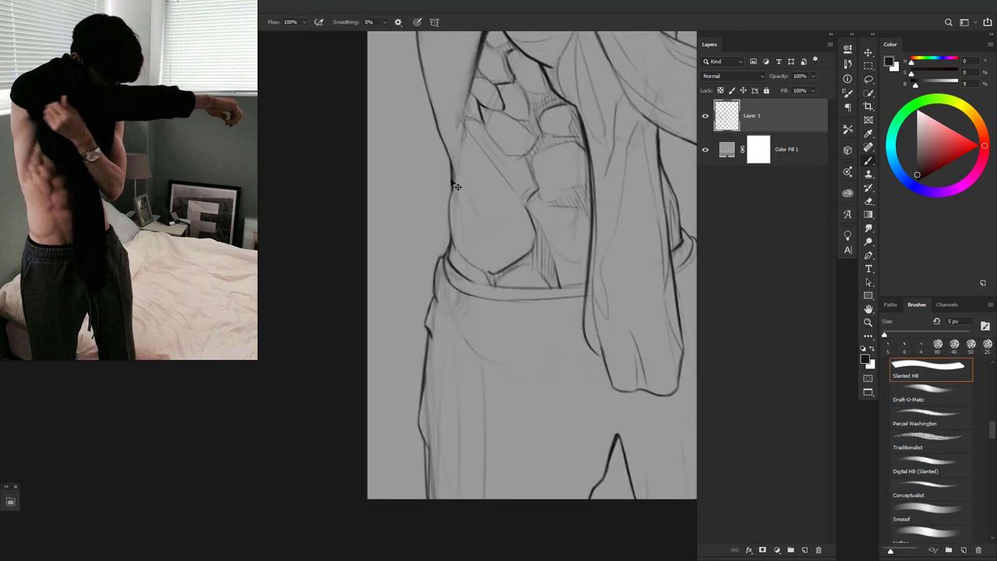
Darken the waist's outer edge and the oblique's lower contour where it meets the waistband with a 5 px brush
scroll(465, 207, down, 1)
scroll(465, 208, up, 2)
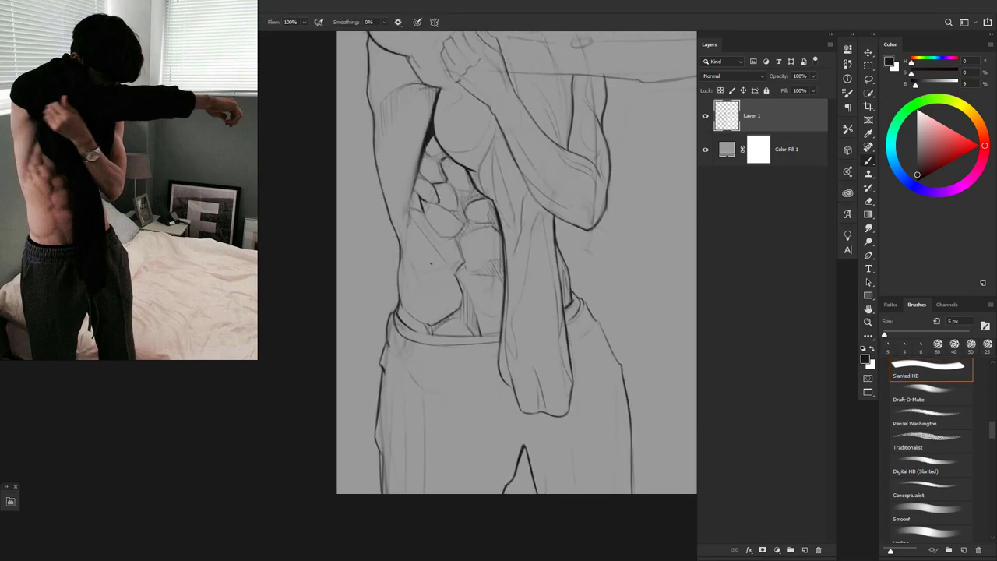
scroll(431, 263, up, 2)
scroll(434, 229, down, 1)
key(bracketleft)
key(bracketleft)
key(bracketright)
key(bracketright)
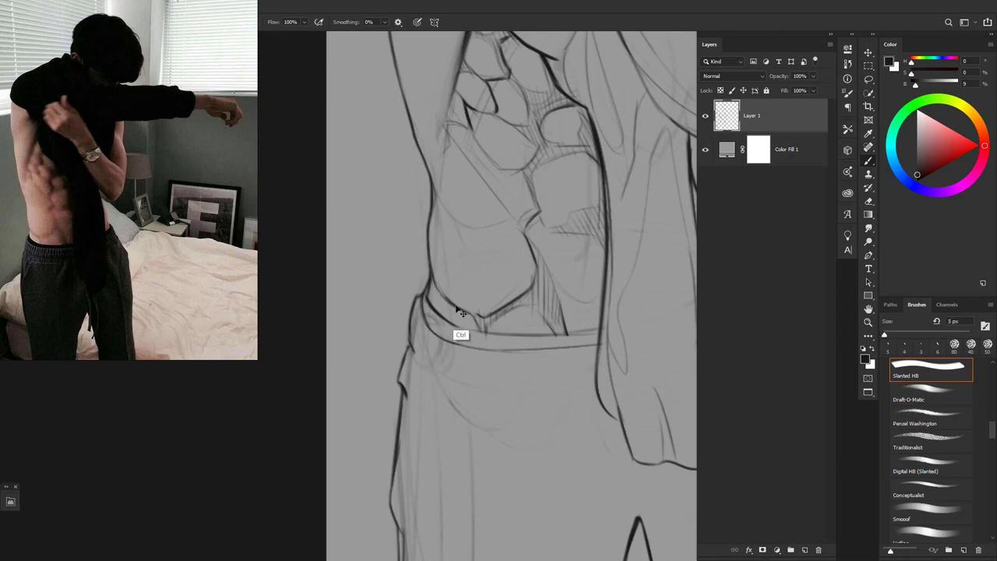
drag(473, 312, 483, 325)
scroll(484, 316, down, 2)
scroll(446, 247, up, 2)
Strengthen the rib and abdominal muscle contours and hatch the gaps between them with a 4 px brush
key(bracketleft)
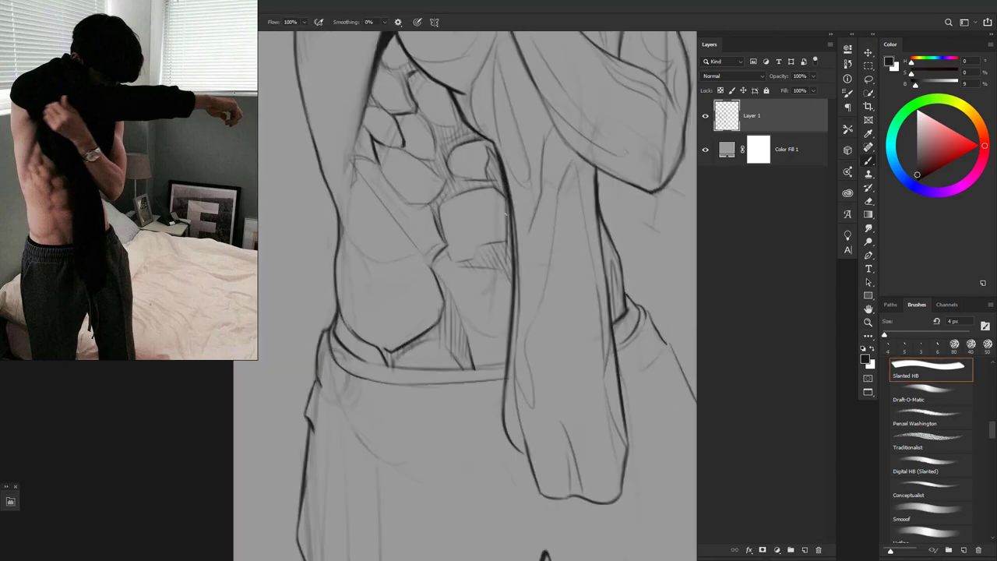
scroll(460, 296, up, 1)
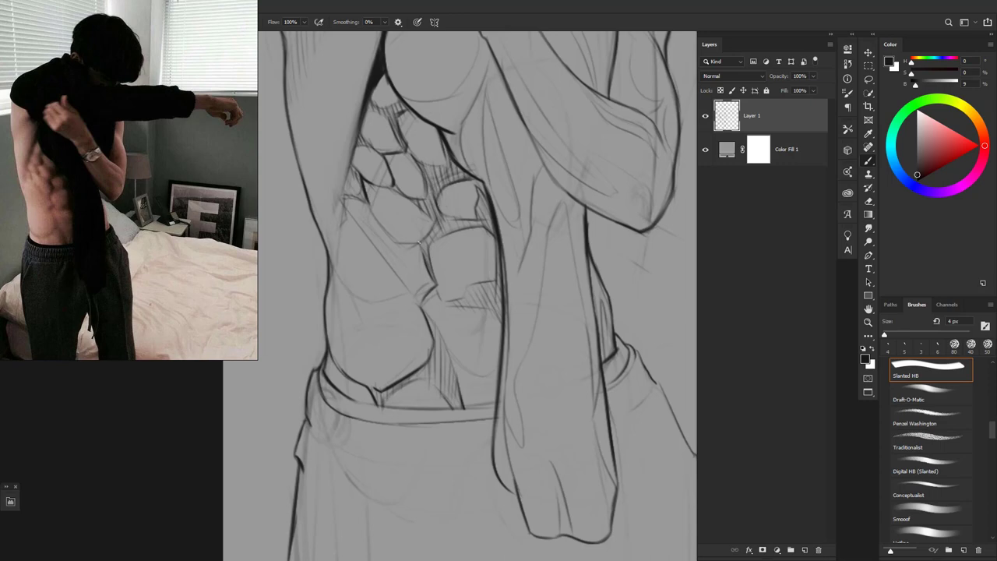
scroll(440, 250, down, 5)
scroll(481, 260, up, 4)
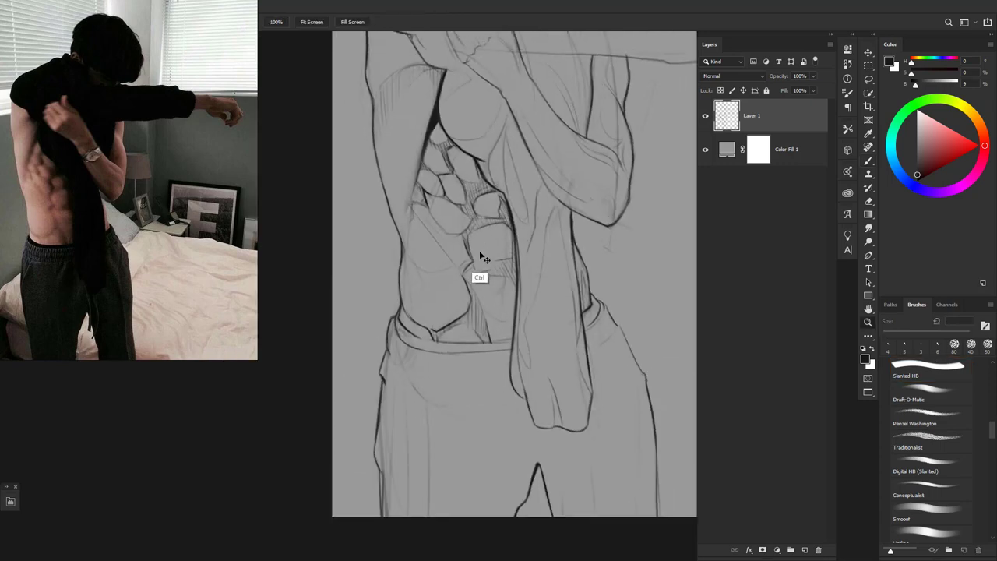
scroll(481, 259, up, 2)
key(b)
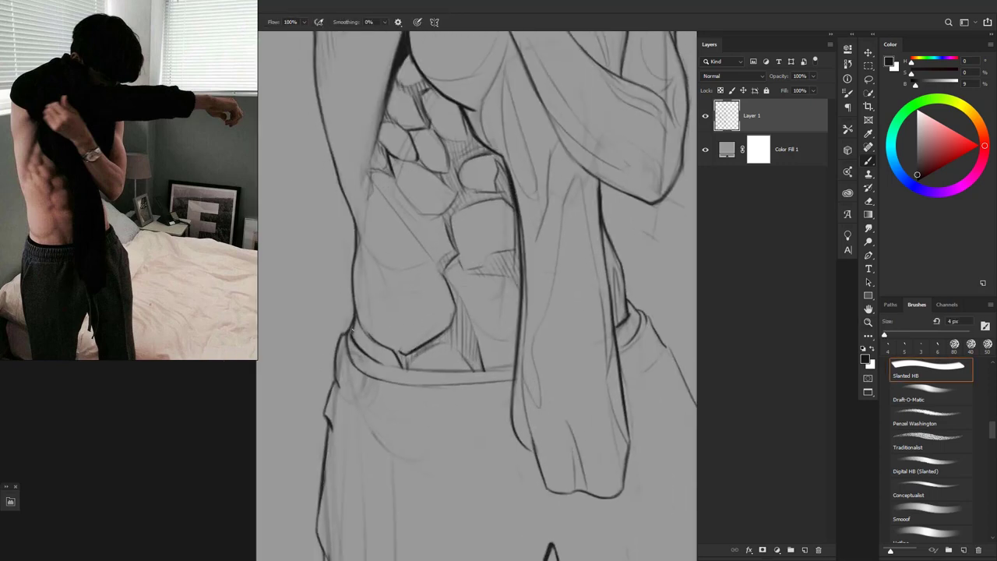
Darken the waistband's upper edge across the lower abdomen
key(z)
scroll(496, 306, down, 4)
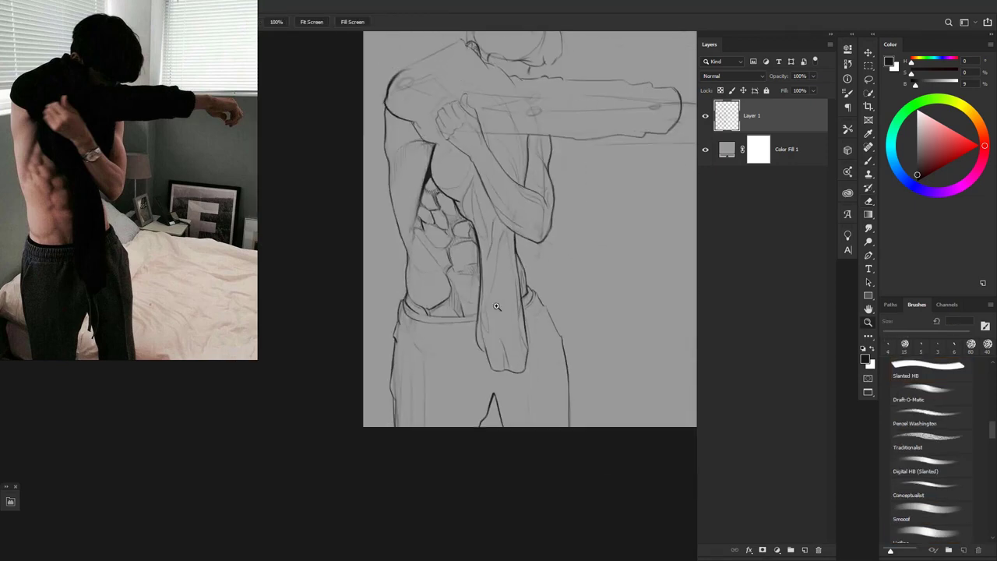
scroll(497, 306, up, 2)
scroll(383, 272, up, 3)
scroll(451, 278, down, 3)
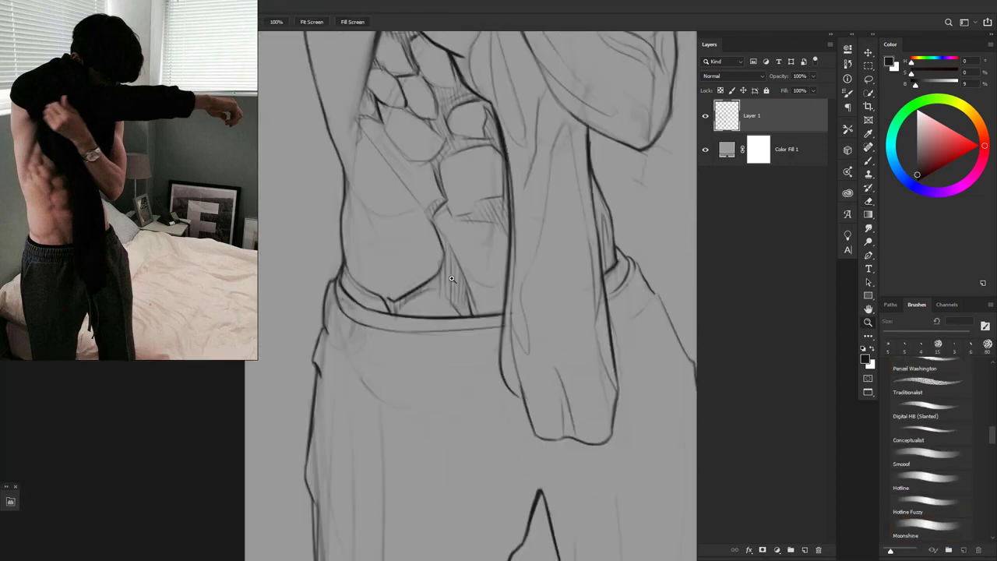
Draw vertical fold lines down the front of the trousers below the waistband with a 5 px brush
scroll(451, 278, up, 1)
scroll(528, 330, down, 3)
key(b)
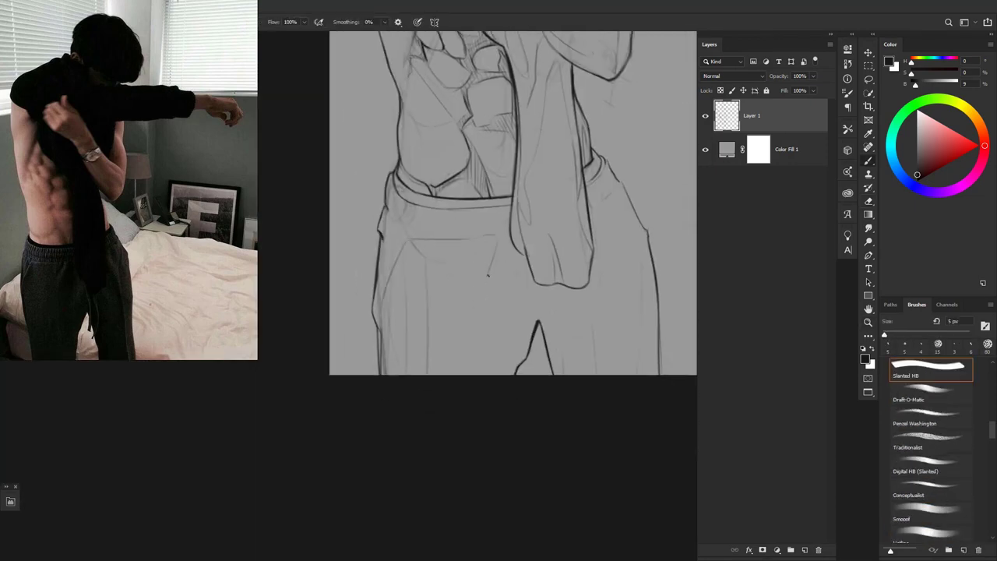
drag(485, 268, 479, 332)
drag(502, 246, 497, 302)
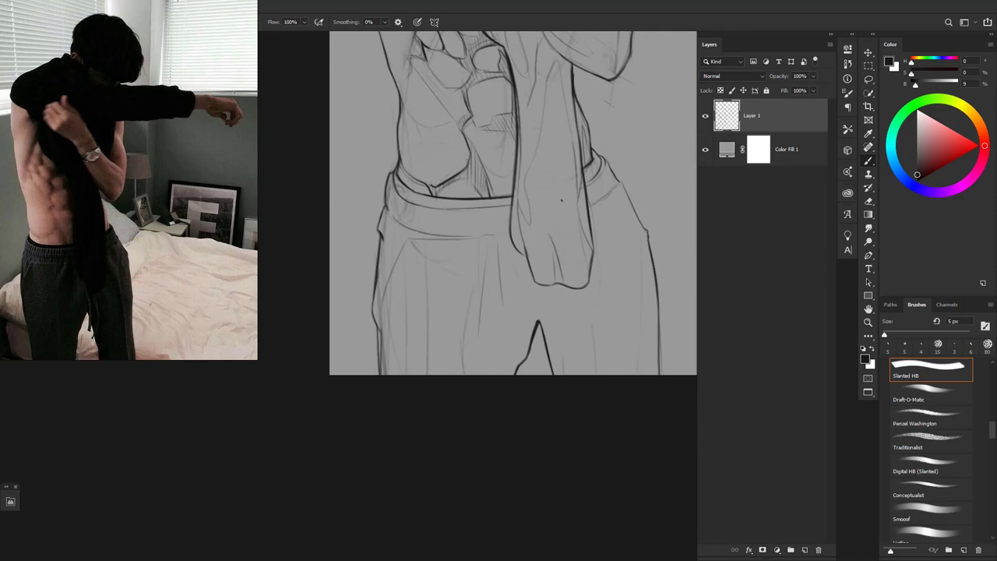
Darken the shoulder's upper outline from its rounded edge toward the neck
scroll(624, 330, down, 1)
scroll(518, 289, down, 5)
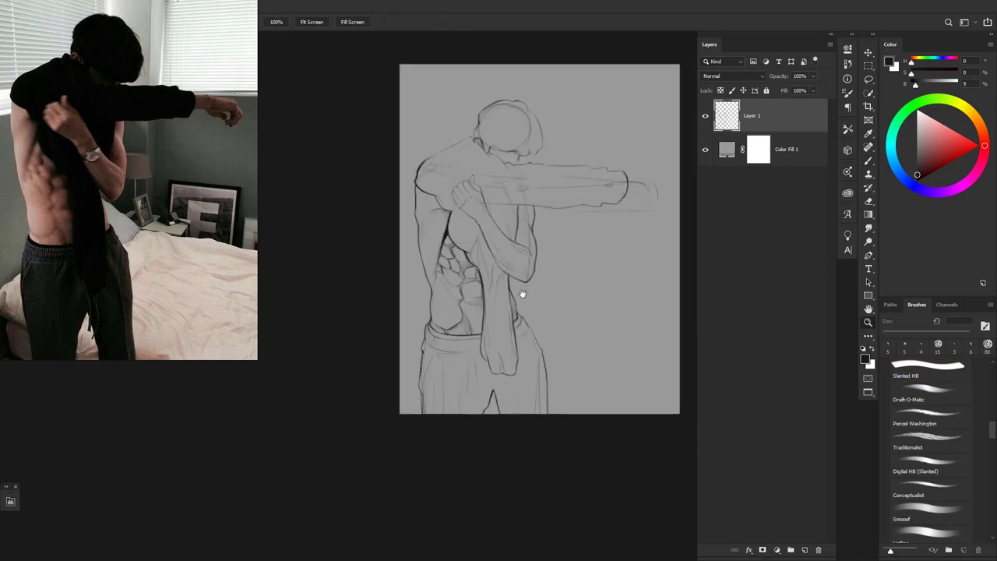
scroll(453, 222, up, 8)
mouse_move(348, 232)
mouse_down()
mouse_move(387, 215)
mouse_move(457, 176)
mouse_up()
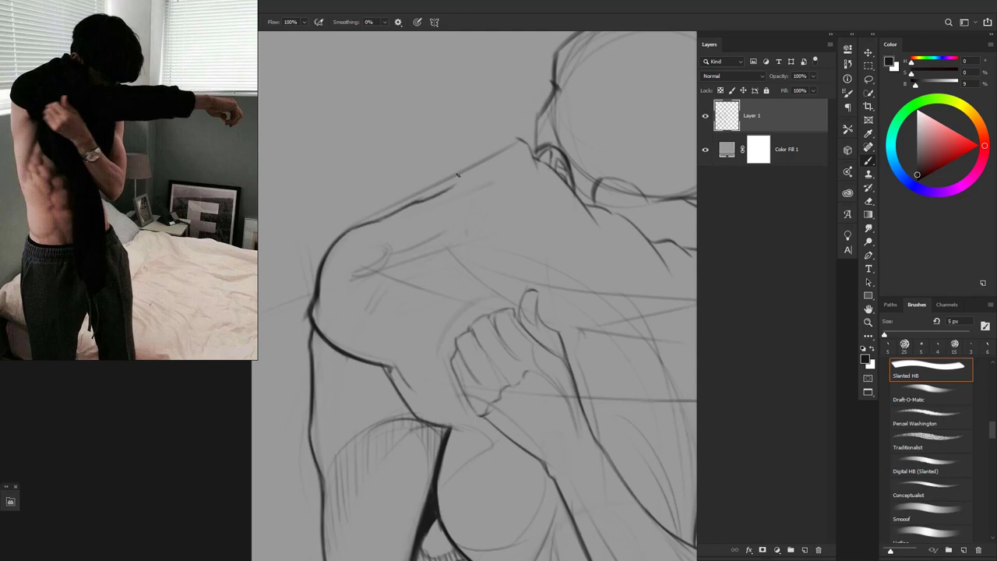
key(bracketleft)
mouse_move(515, 145)
mouse_down()
mouse_move(537, 133)
mouse_move(551, 92)
mouse_up()
drag(343, 234, 445, 191)
Erase the outline where the shoulder meets the neck and redraw it as bunched fabric folds with a 4 px brush
scroll(489, 163, down, 5)
scroll(406, 225, up, 8)
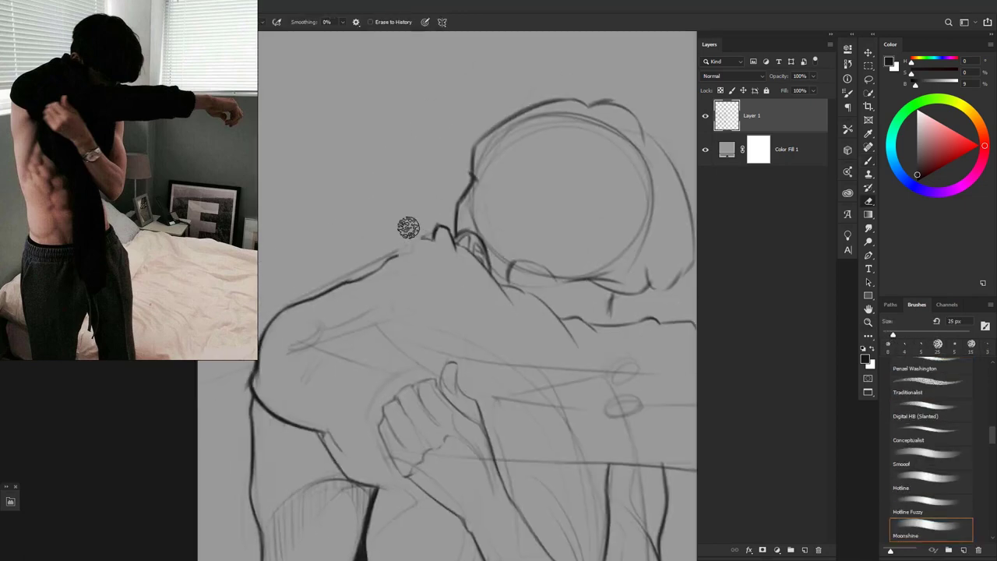
key(bracketright)
mouse_move(401, 248)
mouse_down()
mouse_move(450, 227)
mouse_move(518, 292)
mouse_up()
key(bracketleft)
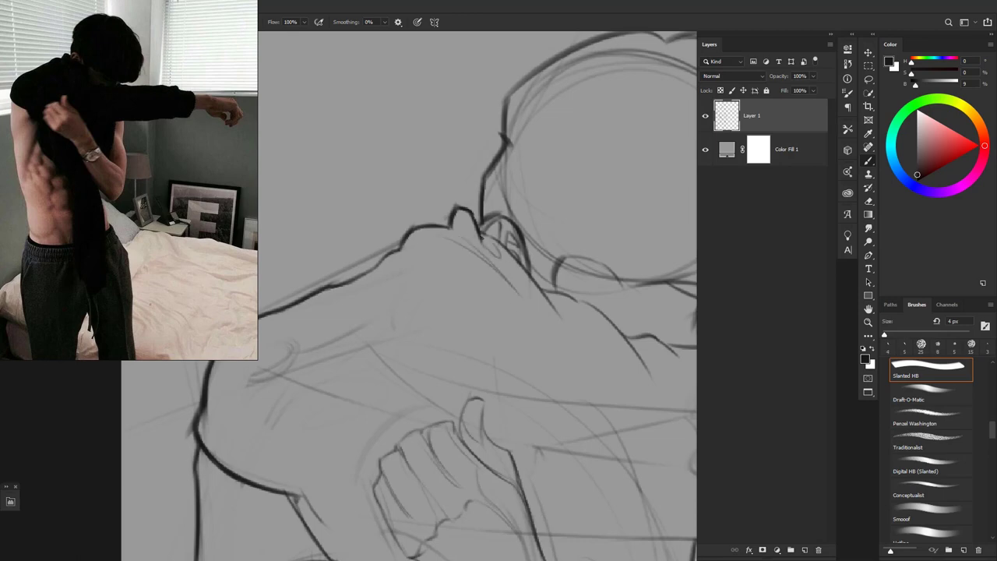
Draw curved fabric folds around the fist gripping the shirt with a 4 px brush
mouse_move(329, 452)
mouse_down()
mouse_move(323, 331)
mouse_move(399, 263)
mouse_up()
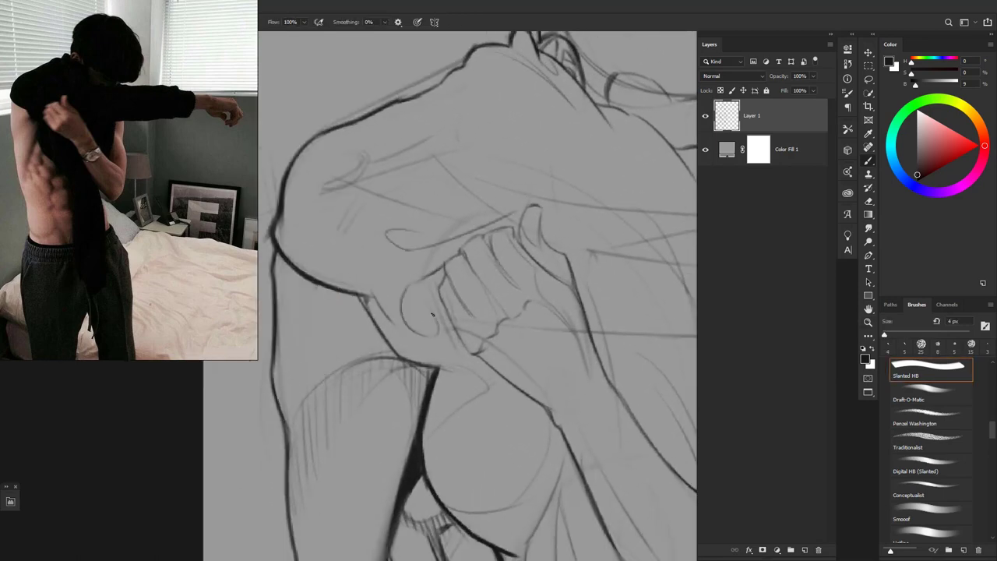
scroll(427, 308, down, 1)
key(z)
click(455, 294)
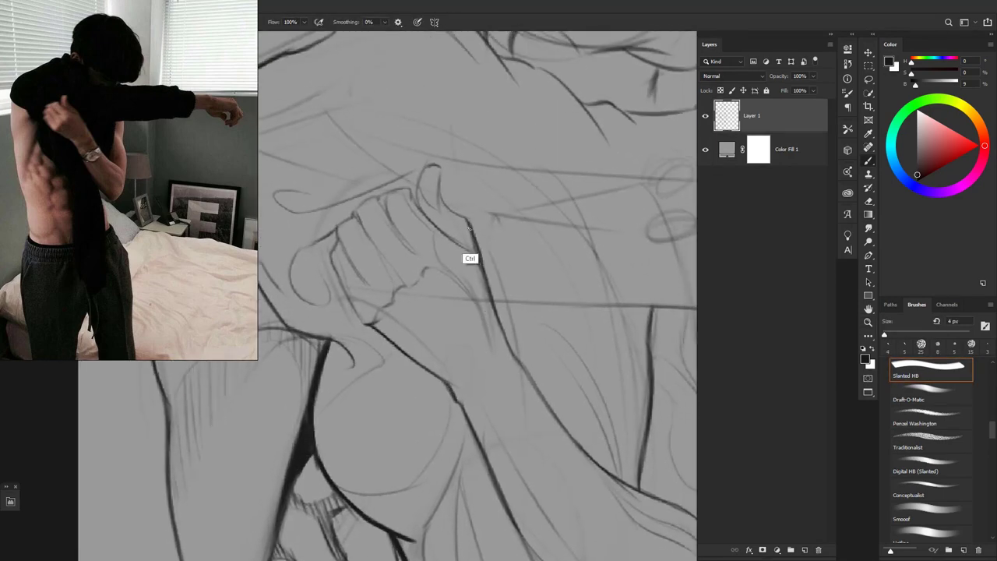
click(512, 379)
scroll(452, 282, down, 2)
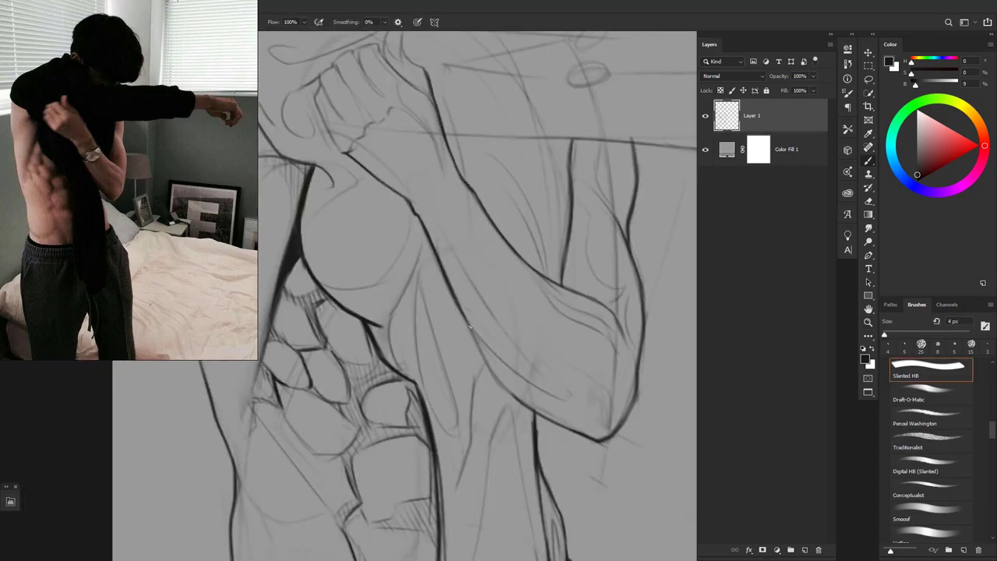
Clean up stray lines along the hanging shirt's outer edge below the elbow with a 6 px eraser
drag(475, 436, 444, 328)
scroll(517, 333, up, 2)
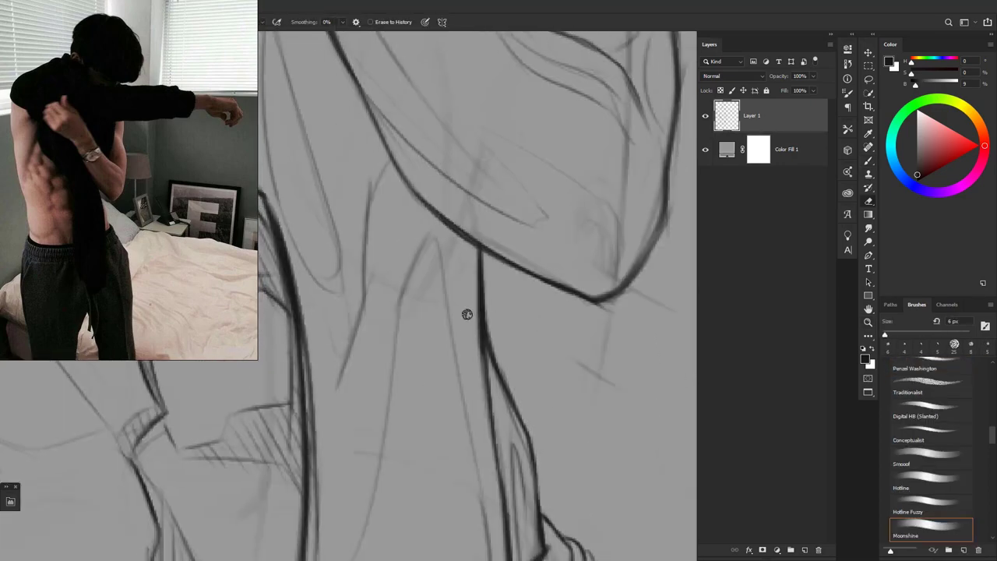
scroll(465, 314, down, 2)
key(e)
scroll(454, 242, up, 2)
scroll(454, 242, down, 2)
scroll(493, 202, up, 2)
key(b)
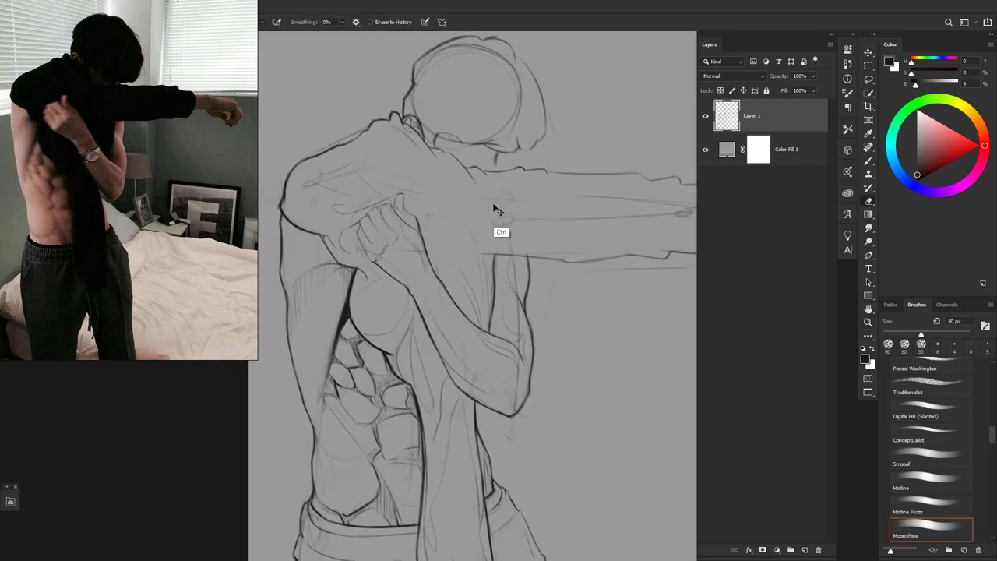
Erase construction marks inside the bent forearm and near the wrist with 10 to 20 px erasers
scroll(492, 202, down, 2)
scroll(439, 317, up, 2)
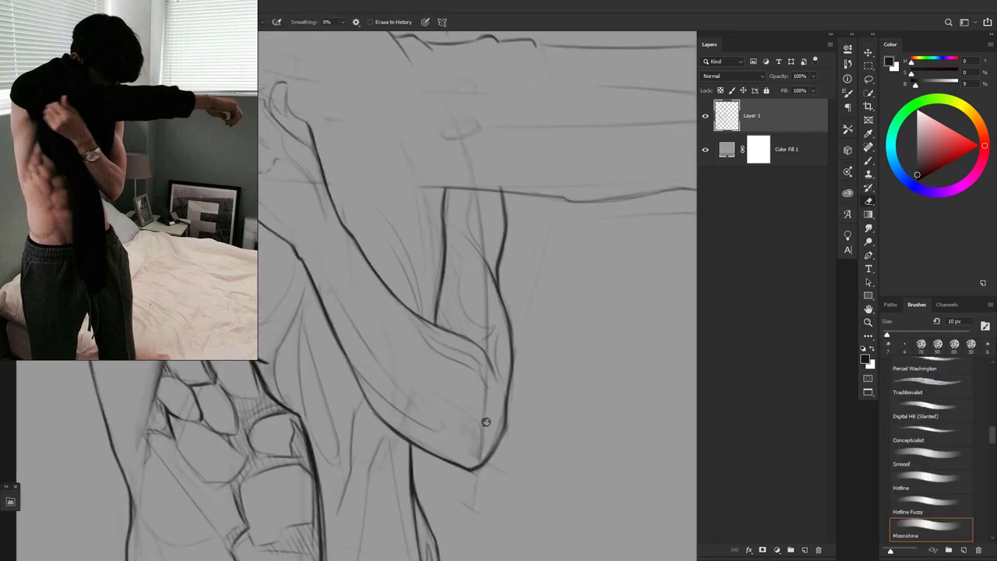
key(z)
scroll(517, 319, down, 3)
scroll(505, 282, up, 3)
key(e)
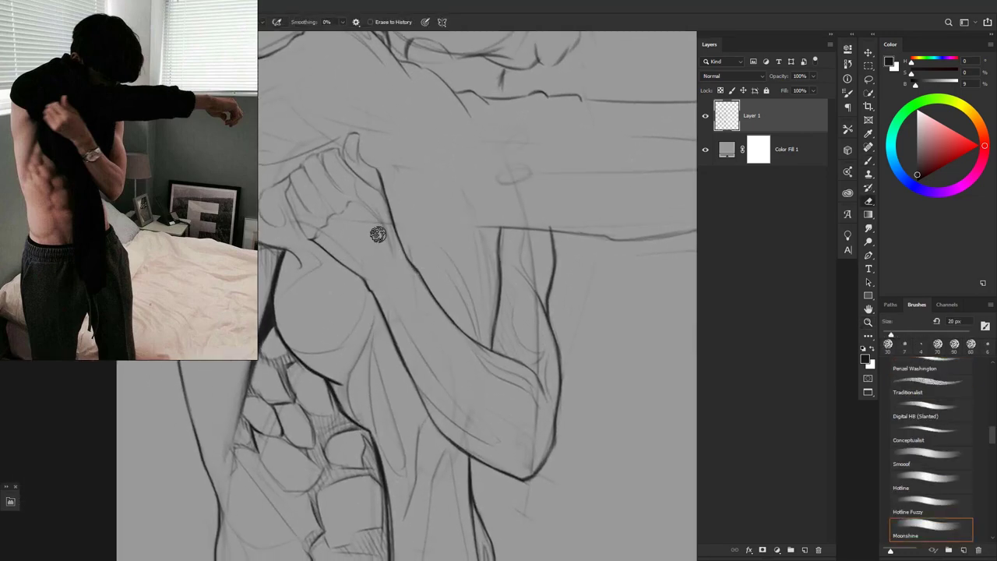
Redraw the bent forearm's upper contour from the thumb toward the elbow with a 5 px brush
key(b)
drag(404, 243, 417, 234)
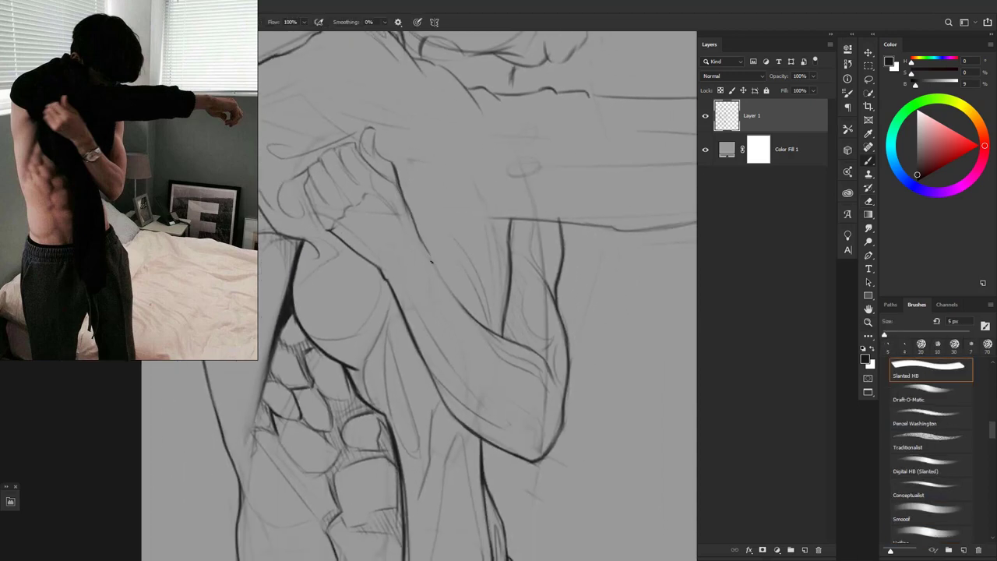
mouse_move(468, 311)
mouse_down()
mouse_move(432, 278)
mouse_move(423, 251)
mouse_up()
scroll(421, 257, up, 1)
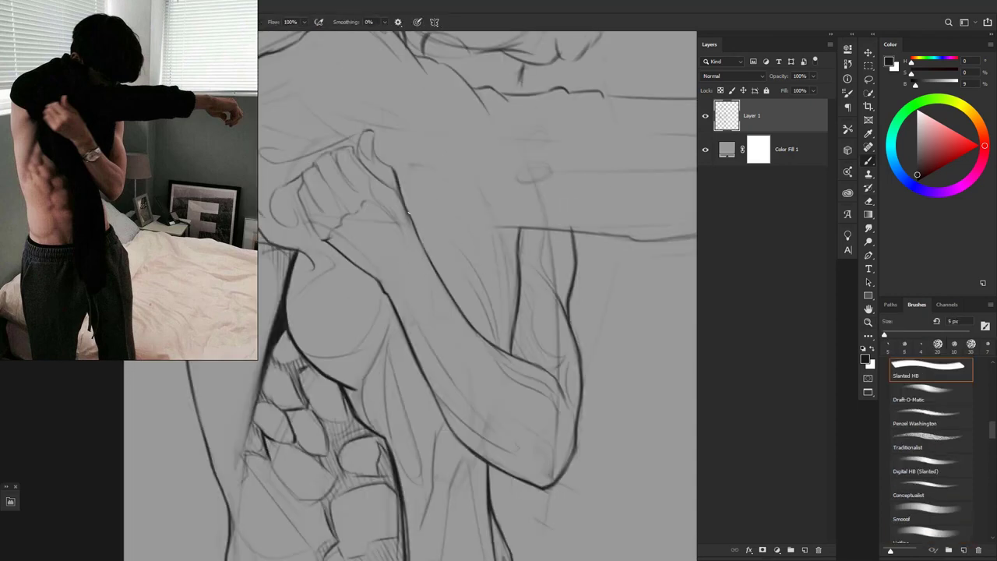
scroll(445, 319, down, 1)
Darken the finger separations and knuckle contours of the gripping fist with a 5 px brush
scroll(371, 249, up, 2)
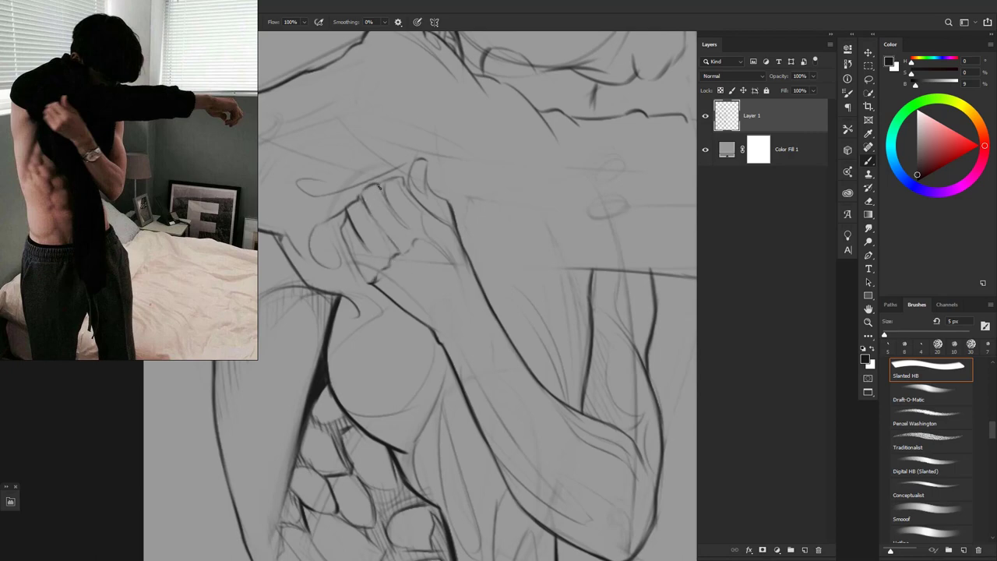
key(ctrl)
key(h)
drag(459, 218, 464, 223)
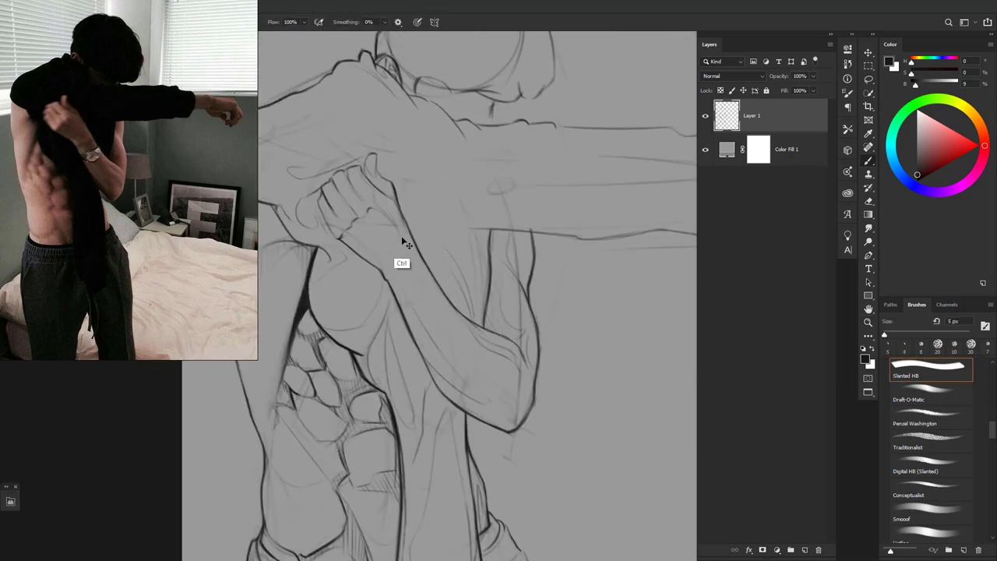
Draw the wavy underside of the outstretched sleeve behind the bent forearm, with fabric folds beneath it
key(h)
mouse_move(402, 243)
mouse_down()
mouse_move(425, 261)
mouse_move(447, 245)
mouse_up()
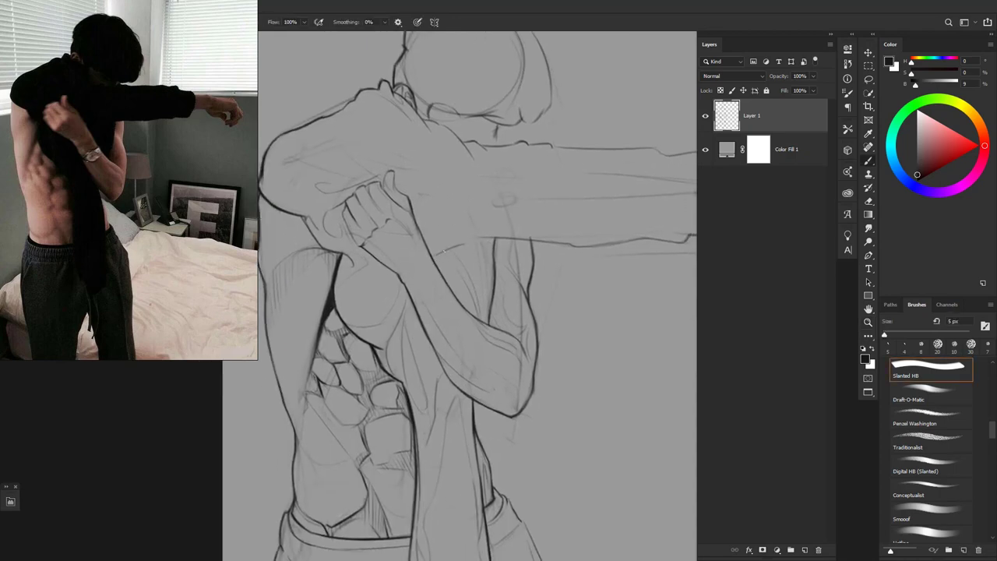
ctrl+click(483, 242)
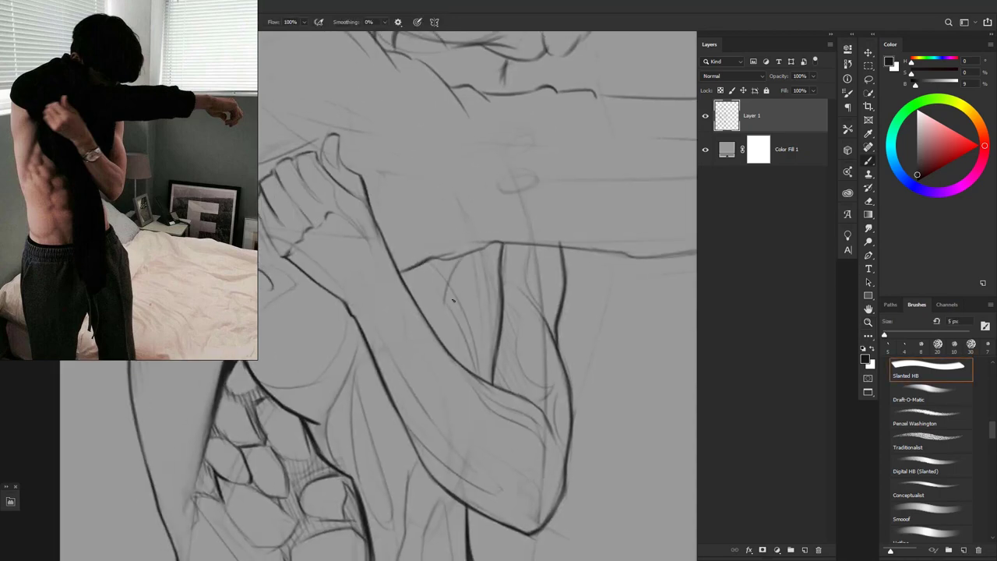
mouse_move(465, 361)
mouse_down()
mouse_move(444, 343)
mouse_move(485, 278)
mouse_move(428, 239)
mouse_move(434, 226)
mouse_up()
mouse_move(427, 189)
mouse_down()
mouse_move(416, 277)
mouse_move(539, 229)
mouse_move(514, 230)
mouse_up()
key(b)
mouse_move(463, 145)
mouse_down()
mouse_move(448, 215)
mouse_move(615, 257)
mouse_move(581, 273)
mouse_move(554, 306)
mouse_move(536, 371)
mouse_up()
Draw a curved hem line across the lower end of the hanging shirt and refine its corner with a 4 px brush
key(z)
mouse_move(473, 460)
mouse_down()
mouse_move(419, 378)
mouse_move(405, 405)
mouse_up()
key(b)
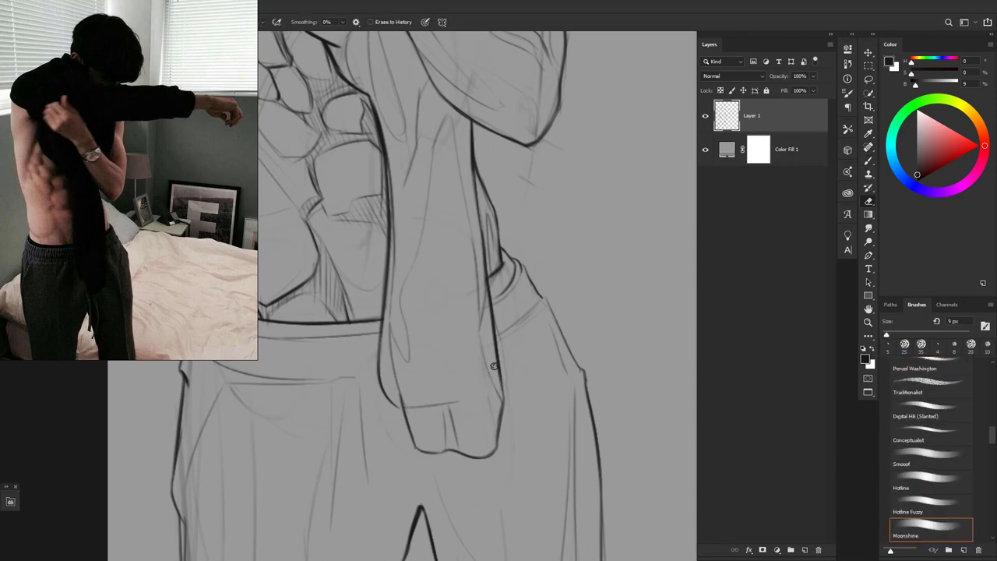
key(bracketleft)
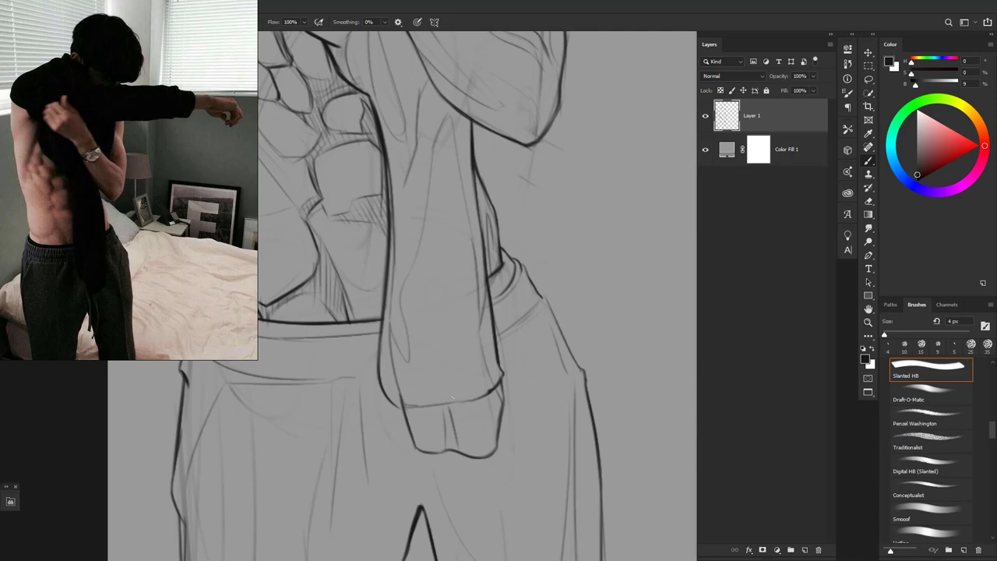
drag(453, 397, 447, 323)
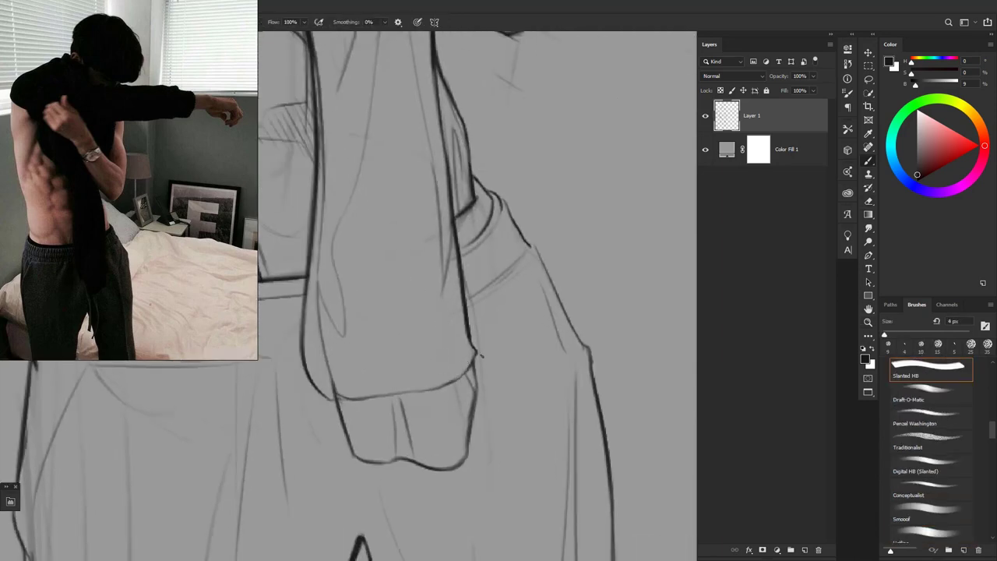
drag(477, 357, 466, 382)
key(e)
mouse_move(469, 428)
mouse_down()
mouse_move(467, 296)
mouse_move(596, 234)
mouse_move(545, 200)
mouse_move(523, 289)
mouse_move(590, 268)
mouse_move(583, 287)
mouse_move(499, 281)
mouse_move(514, 277)
mouse_move(526, 233)
mouse_up()
Lasso the far end of the outstretched sleeve and transform it inward to shorten the sleeve
key(l)
mouse_move(449, 221)
mouse_down()
mouse_move(530, 226)
mouse_move(488, 308)
mouse_move(448, 223)
mouse_up()
key(ctrl+t)
drag(627, 263, 597, 263)
key(Return)
drag(376, 287, 545, 295)
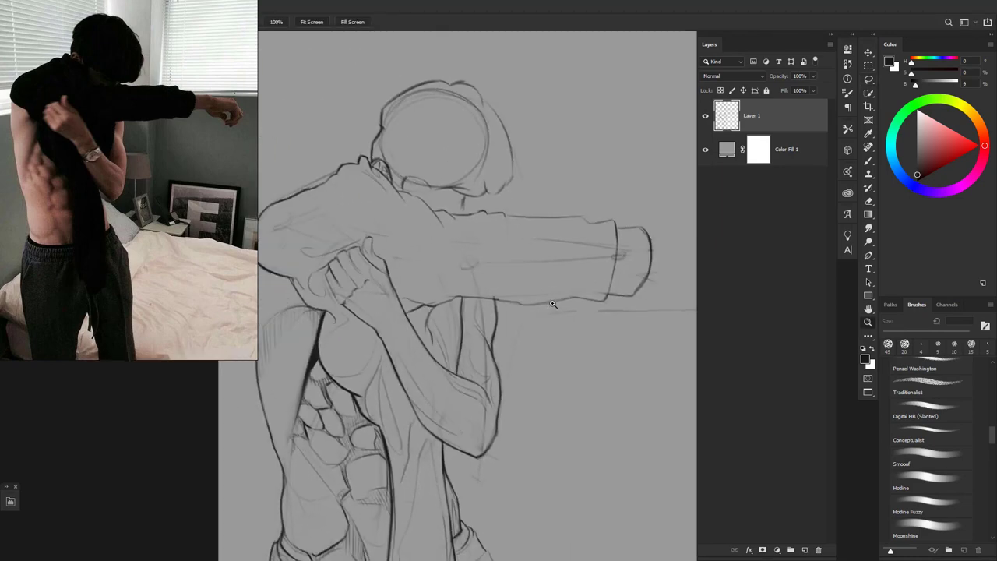
Lasso the lower edge of the outstretched sleeve and cuff, then raise and slightly rotate it to slim the sleeve
key(l)
drag(648, 292, 578, 314)
drag(464, 304, 651, 261)
key(ctrl+t)
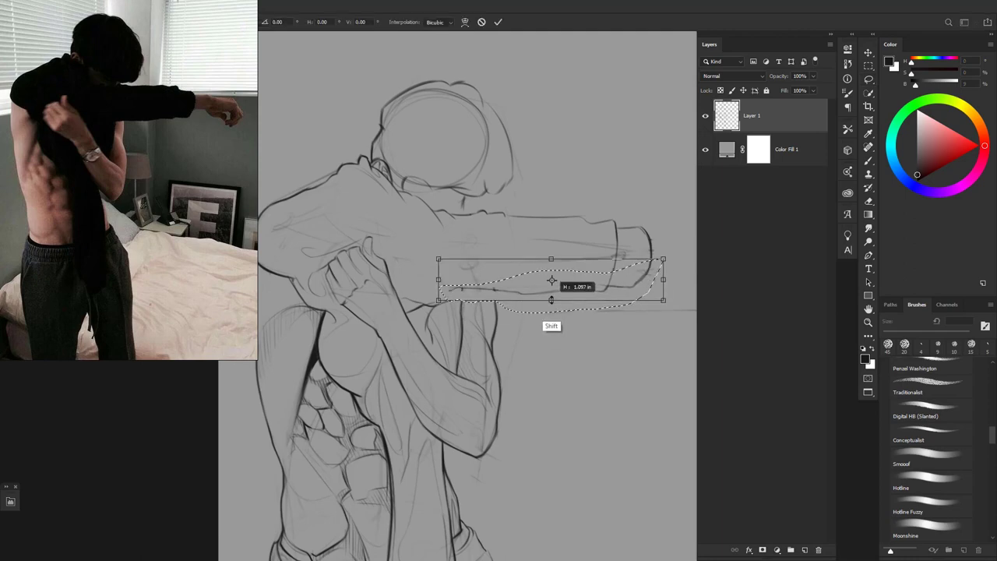
mouse_move(551, 278)
mouse_down()
mouse_move(577, 282)
mouse_move(650, 260)
mouse_up()
drag(432, 273, 427, 265)
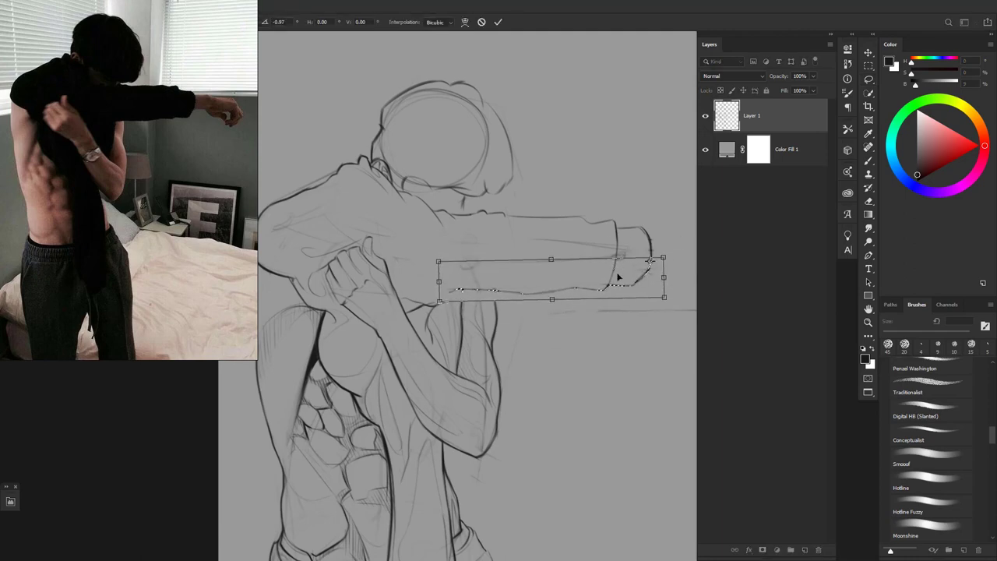
key(Return)
key(ctrl+minus)
click(516, 313)
Reconnect the raised sleeve edge to the upper arm and armpit fold, and darken the sleeve's underside with a 5 px brush
key(b)
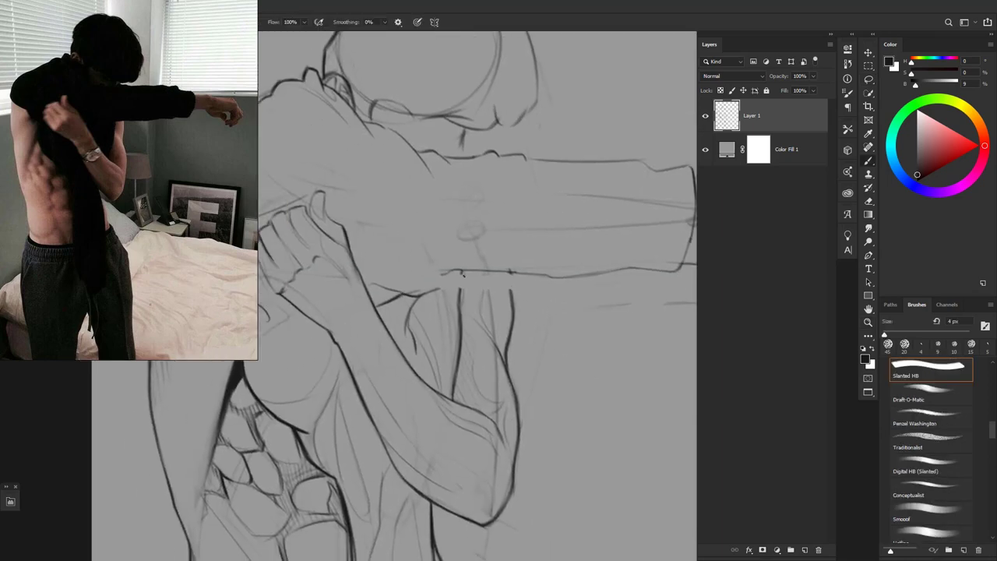
drag(462, 271, 458, 314)
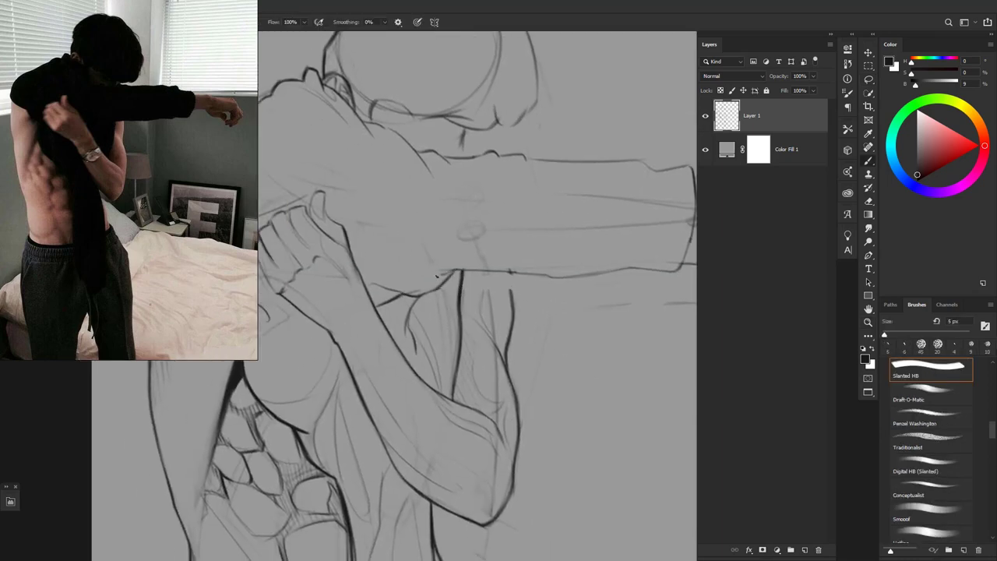
mouse_move(458, 271)
mouse_down()
mouse_move(534, 266)
mouse_move(452, 272)
mouse_up()
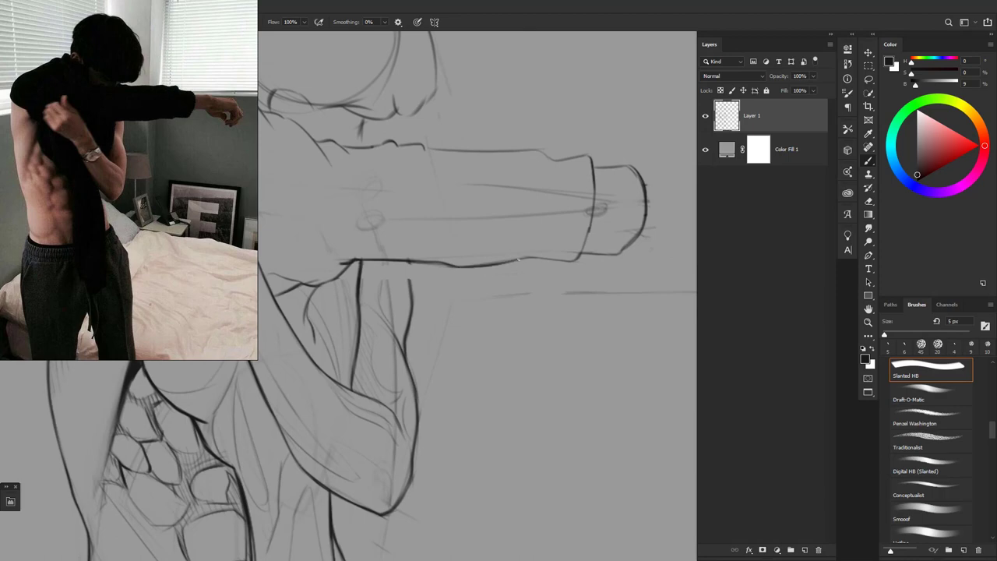
mouse_move(581, 261)
mouse_down()
mouse_move(595, 292)
mouse_move(528, 323)
mouse_move(556, 343)
mouse_move(538, 334)
mouse_up()
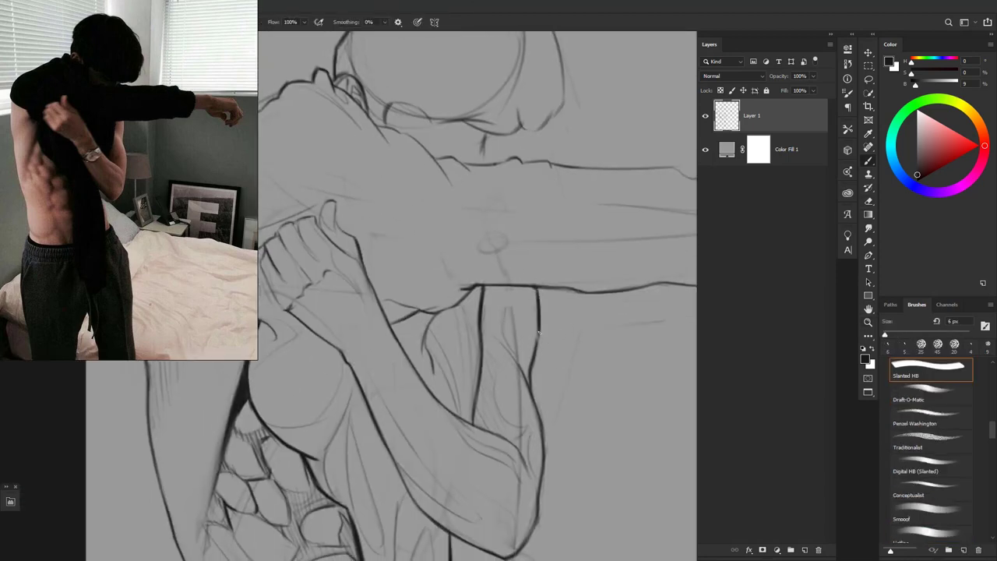
Extend and darken the upper arm's outer contour between the sleeve's underside and the elbow
drag(534, 293, 539, 314)
alt+space+click(524, 366)
click(549, 355)
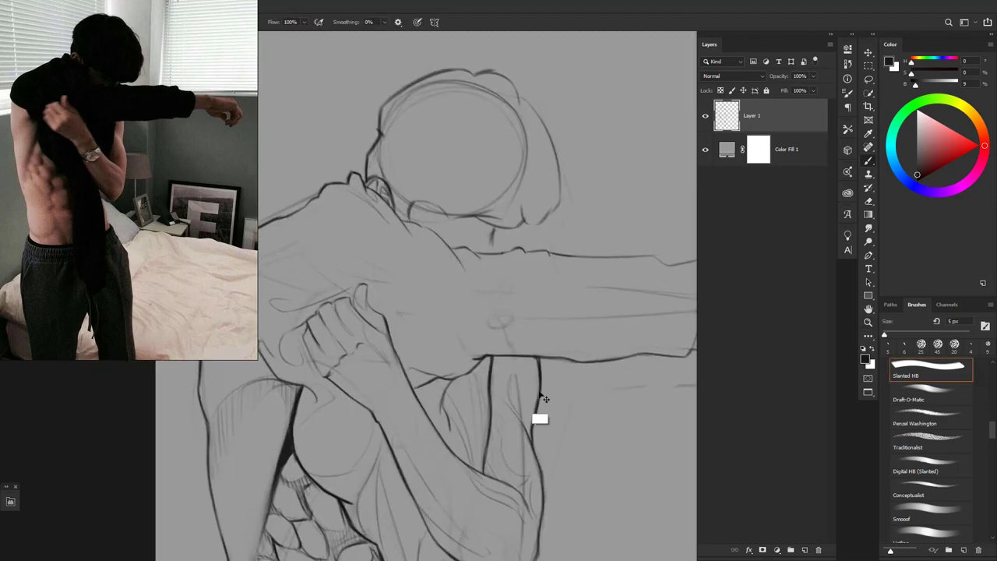
Darken the neck line beneath the head and add the fabric fold where it meets the sleeve's upper edge
alt+click(537, 407)
ctrl+space+click(439, 307)
ctrl+space+click(460, 271)
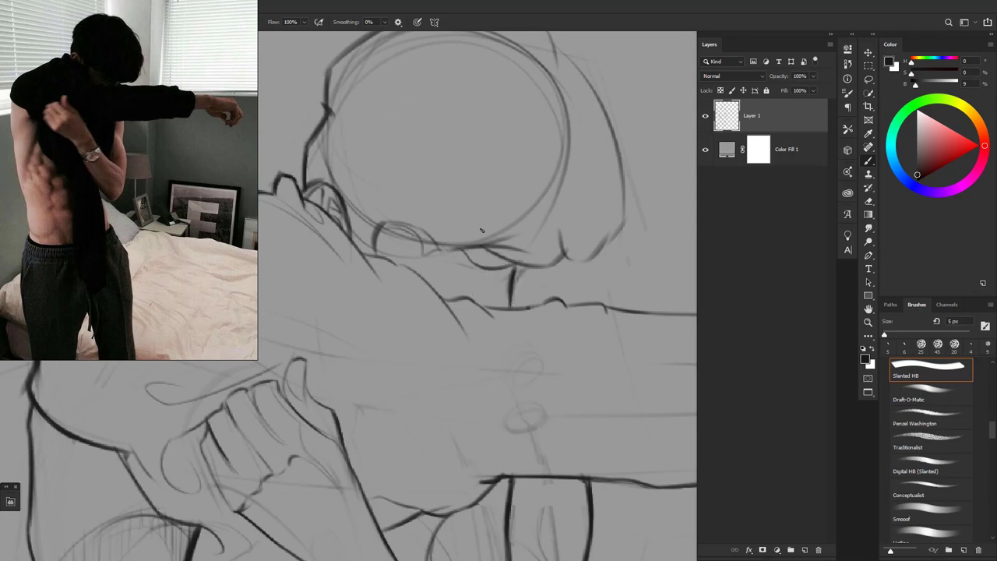
drag(481, 230, 600, 298)
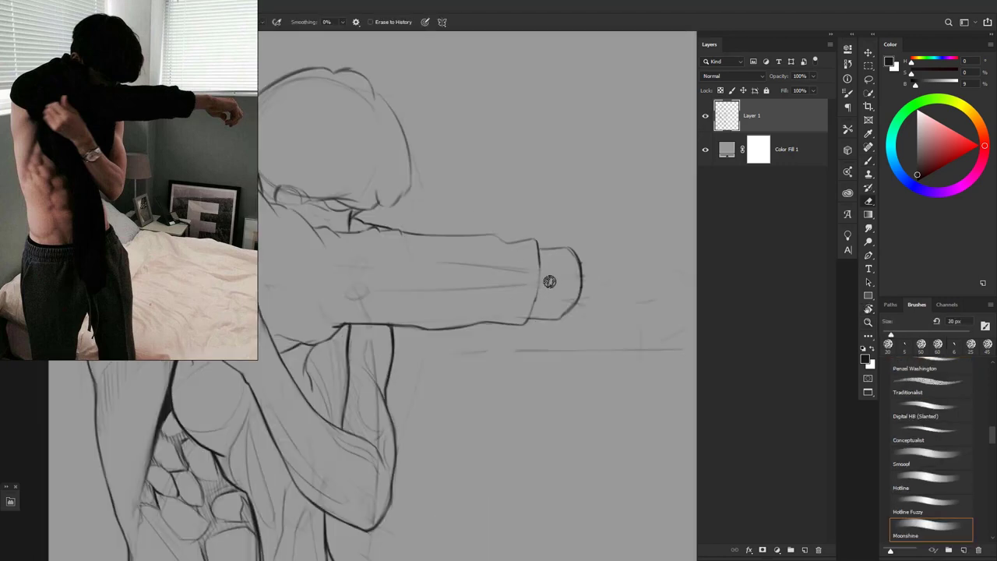
Erase stray lines inside the outstretched cuff, then block in the wrist's edges and the hand's angular outline with a 6 px brush
mouse_move(543, 272)
mouse_down()
mouse_move(561, 238)
mouse_move(564, 253)
mouse_move(538, 257)
mouse_up()
key(bracketright)
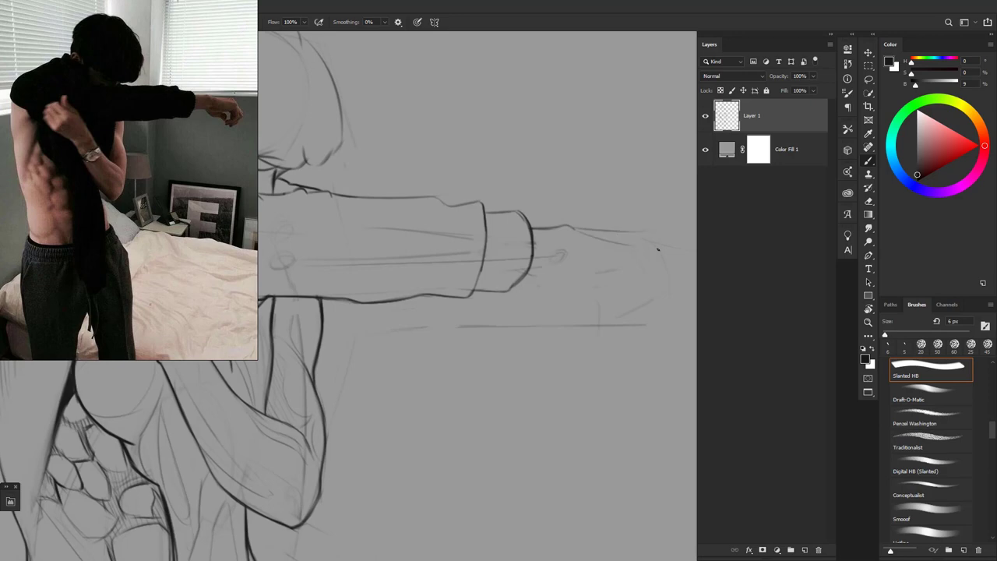
drag(652, 240, 623, 300)
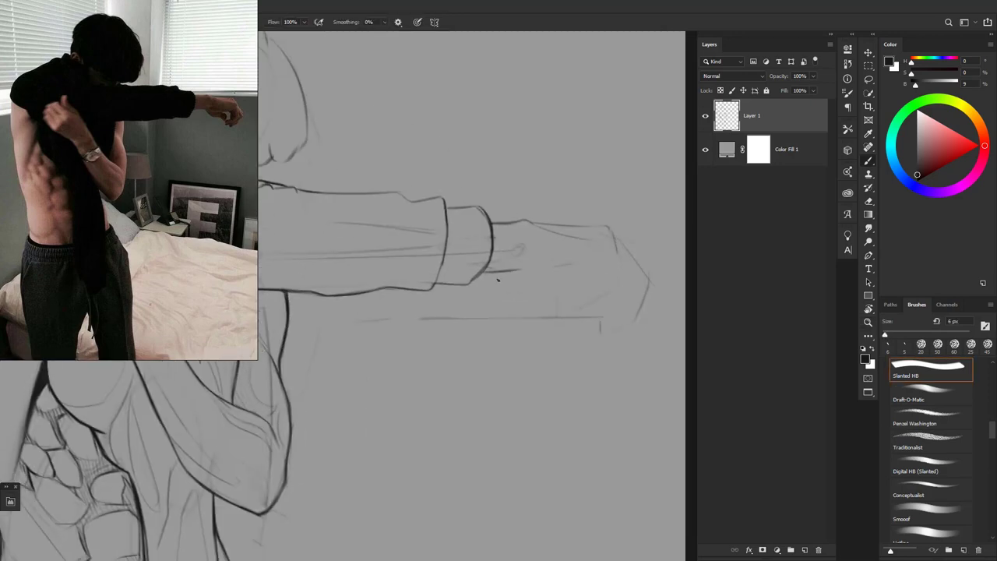
key(r)
drag(497, 279, 530, 284)
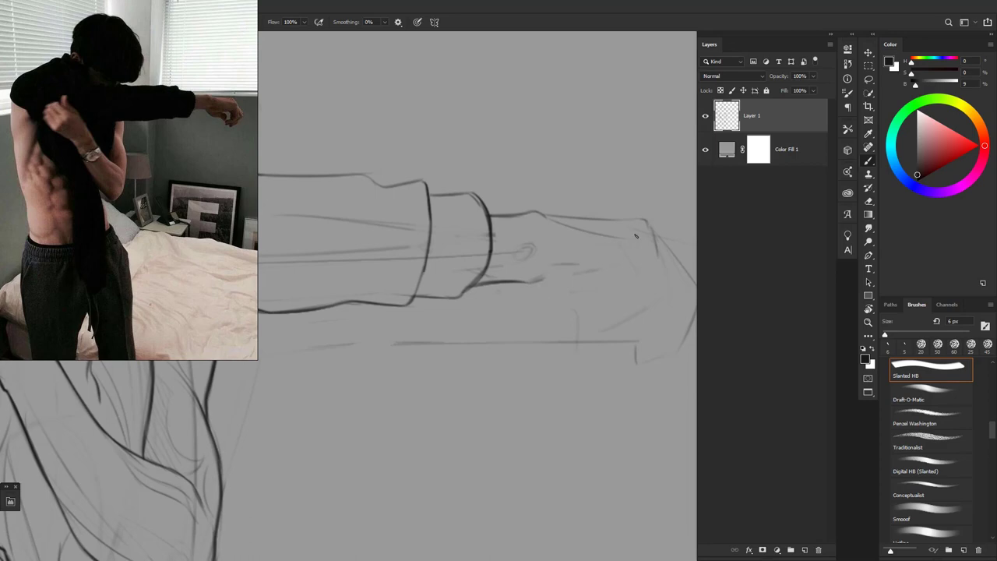
Draw the palm line, curled fingers and thumb of the outstretched hand, narrowing the brush to 4 px for the fingers
mouse_move(648, 244)
mouse_down()
mouse_move(660, 300)
mouse_move(534, 249)
mouse_up()
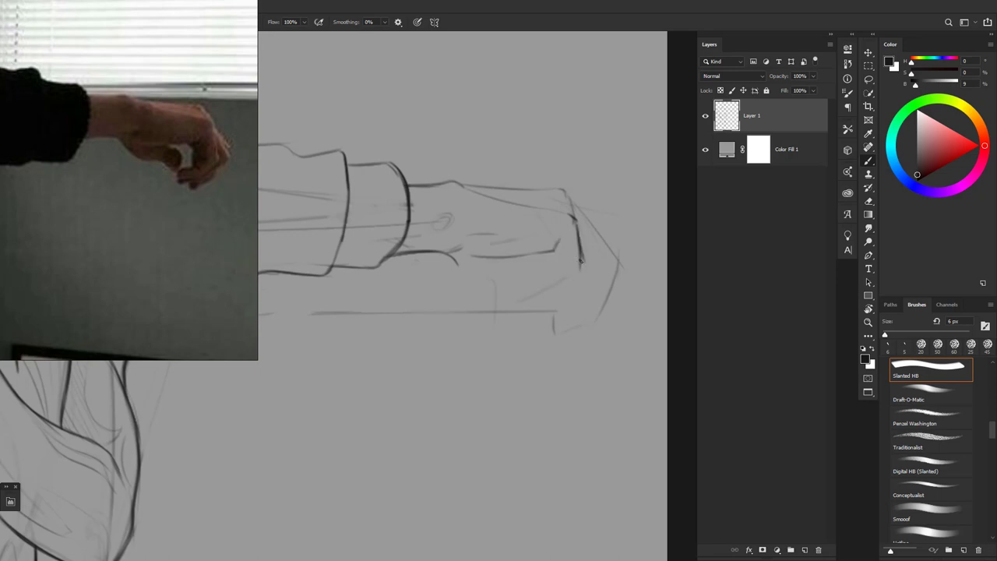
key(ctrl+z)
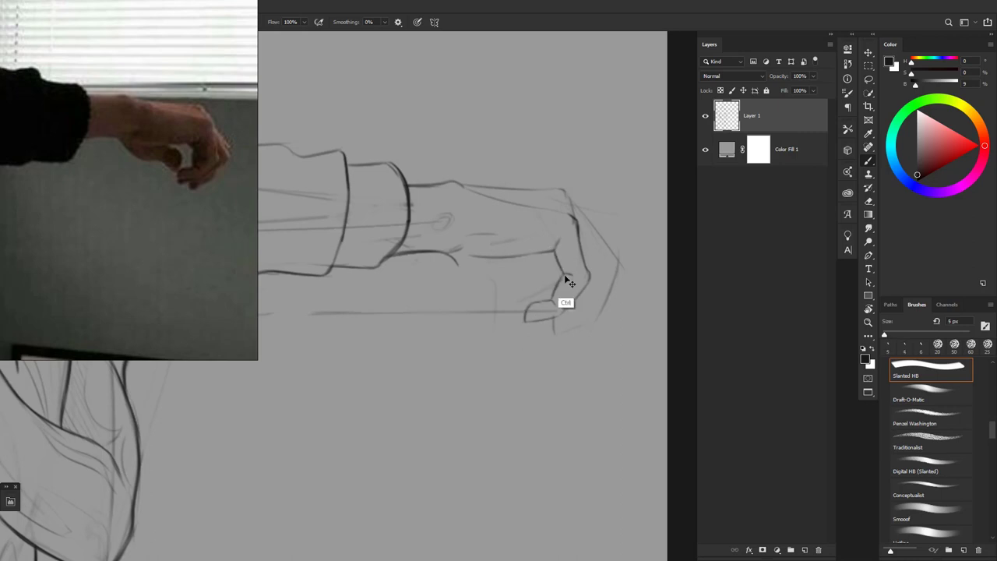
key(bracketleft)
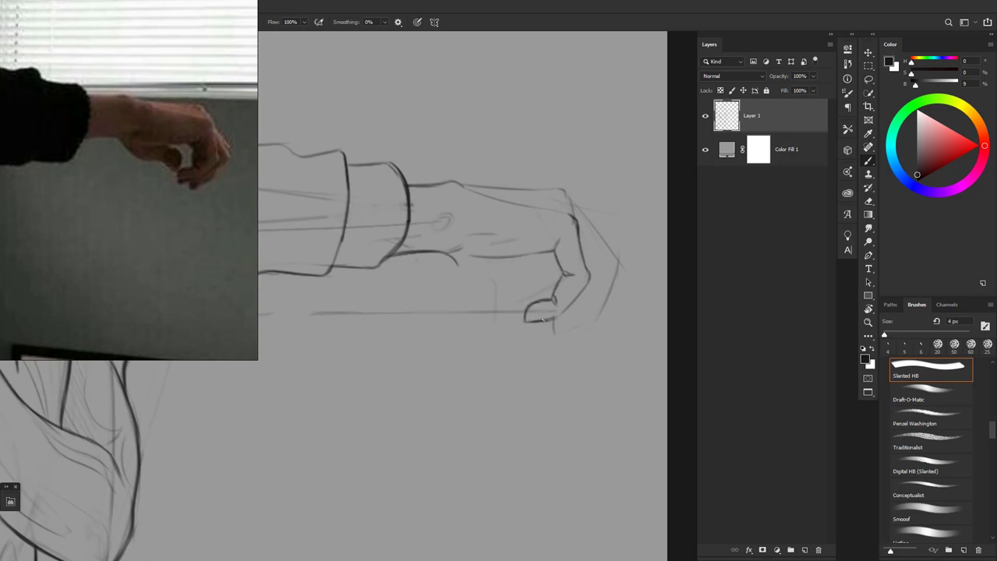
key(ctrl+minus)
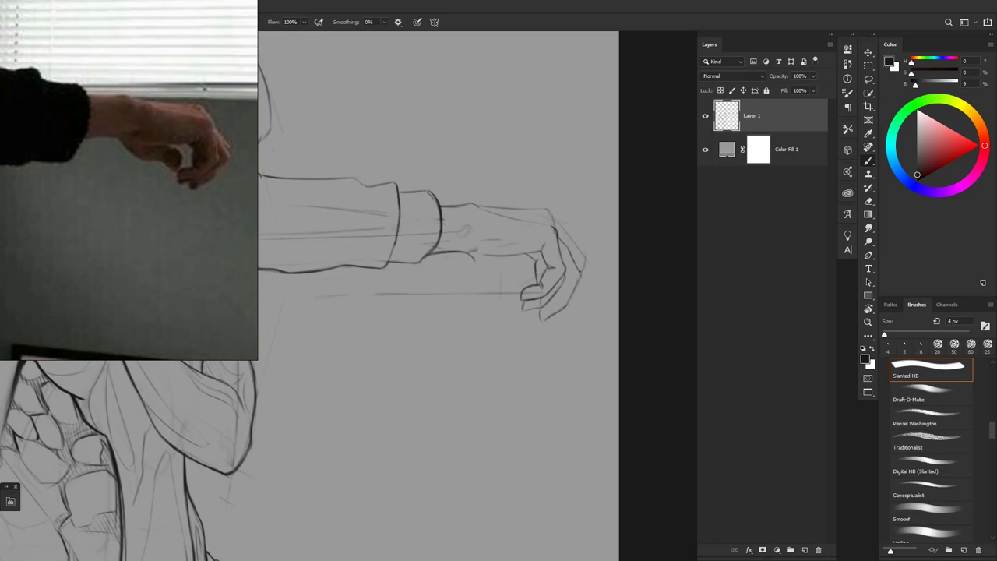
scroll(436, 296, up, 2)
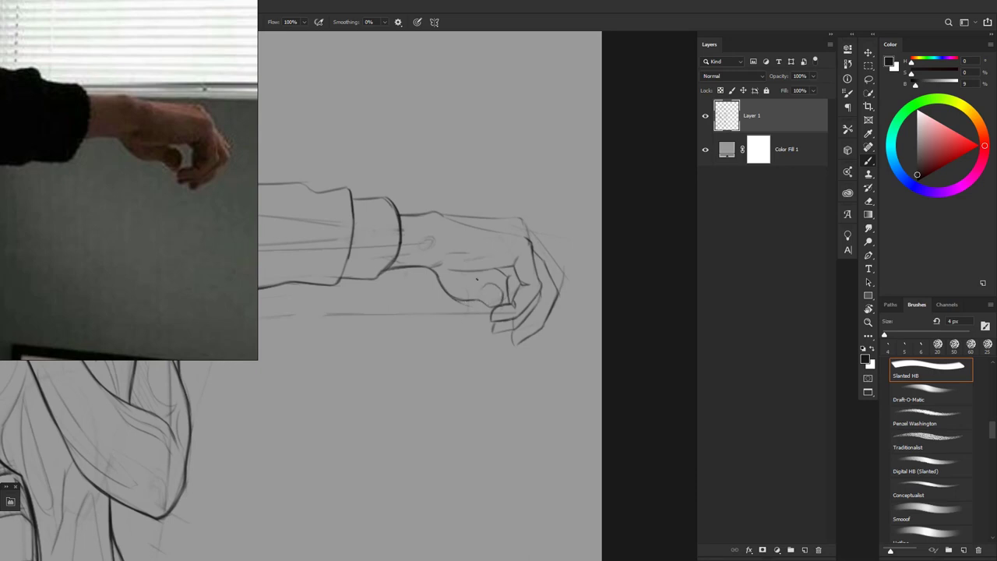
scroll(223, 353, down, 1)
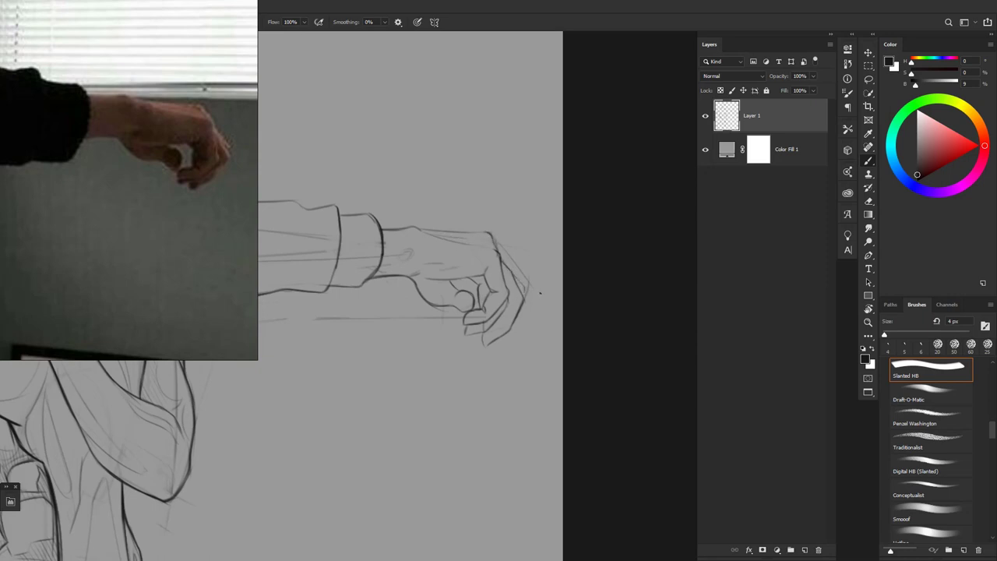
Lasso the outstretched hand and wrist beyond the cuff, then raise and scale them down to suit the figure
scroll(540, 293, down, 3)
scroll(540, 293, up, 3)
key(l)
mouse_move(426, 224)
mouse_down()
mouse_move(590, 249)
mouse_move(430, 222)
mouse_up()
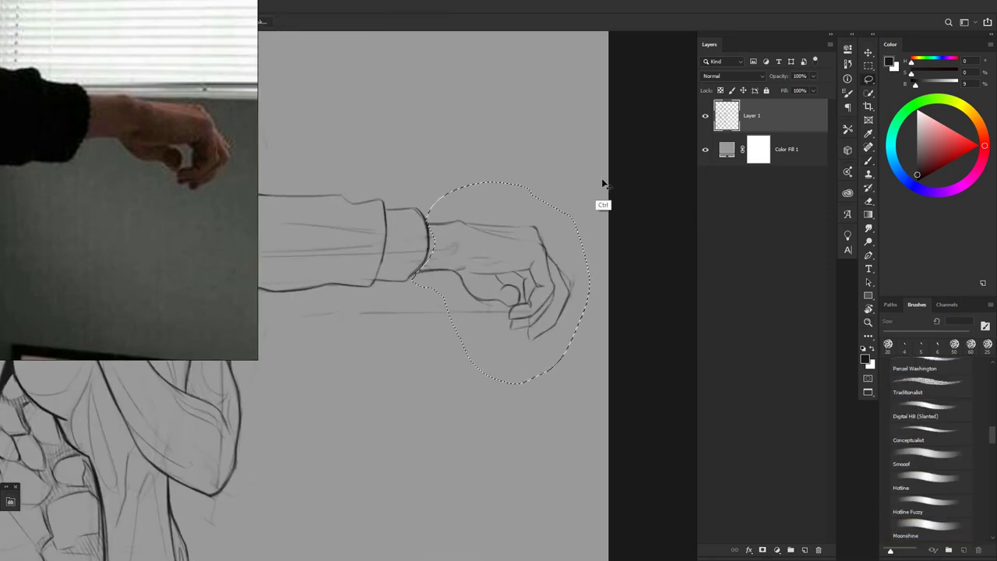
key(ctrl+t)
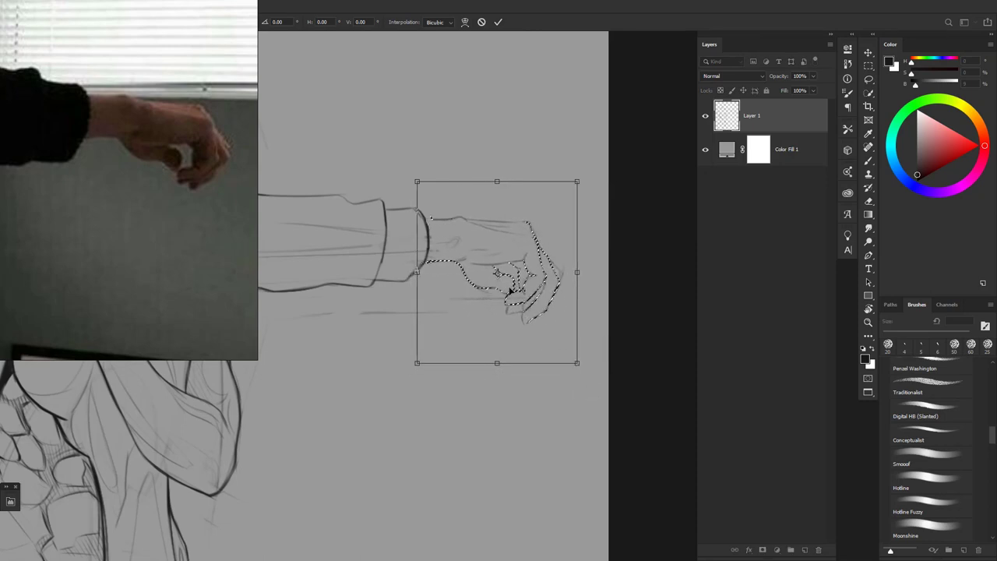
scroll(510, 291, down, 3)
scroll(561, 299, up, 2)
scroll(630, 325, up, 1)
drag(678, 355, 652, 308)
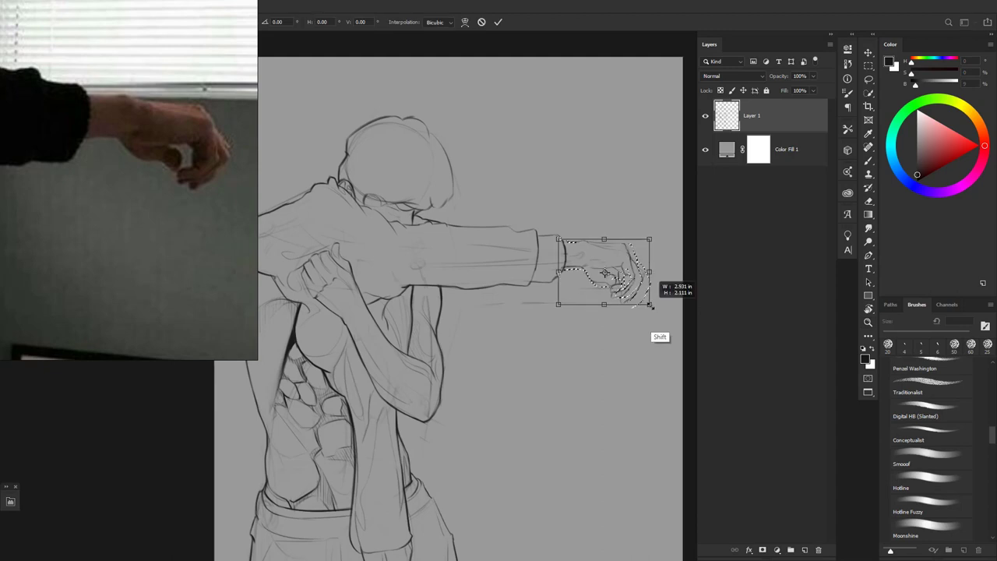
key(Return)
Reconnect the wrist to the cuff and darken the upper edge of the wrist and hand with a 5 px brush
key(z)
mouse_move(569, 312)
mouse_down()
mouse_move(454, 293)
mouse_move(523, 290)
mouse_up()
key(b)
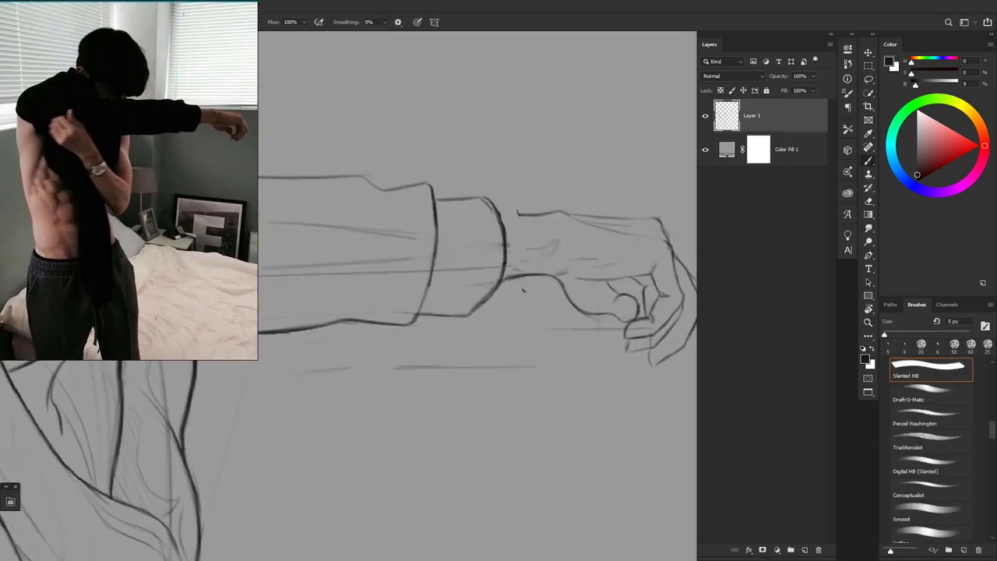
scroll(498, 294, down, 1)
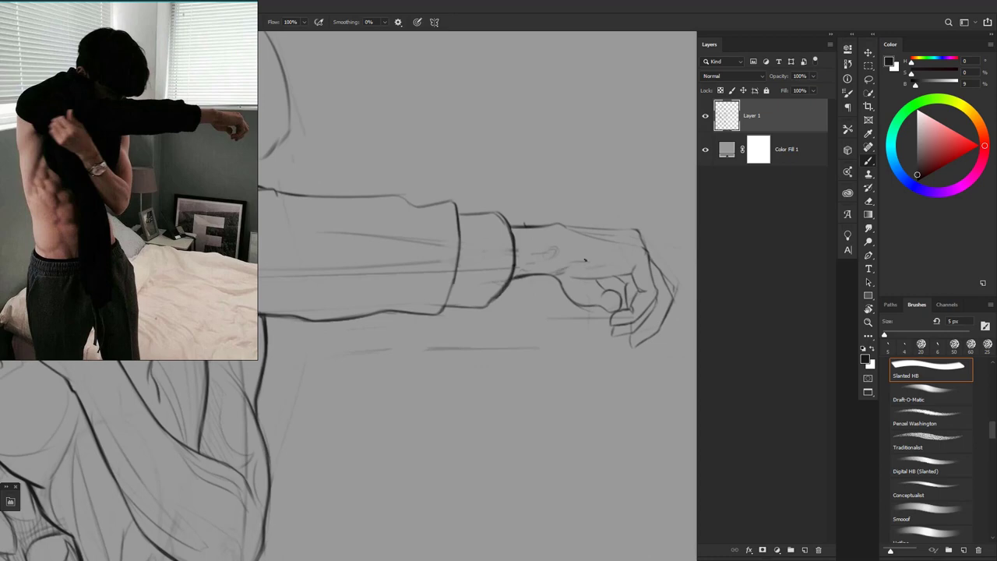
key(e)
scroll(597, 296, right, 2)
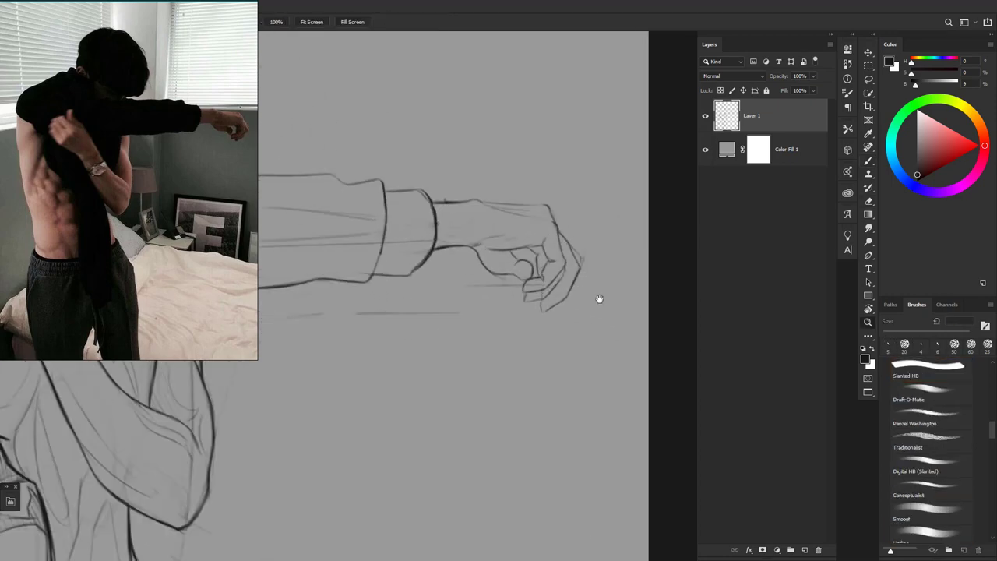
scroll(522, 220, up, 1)
key(b)
drag(476, 214, 548, 226)
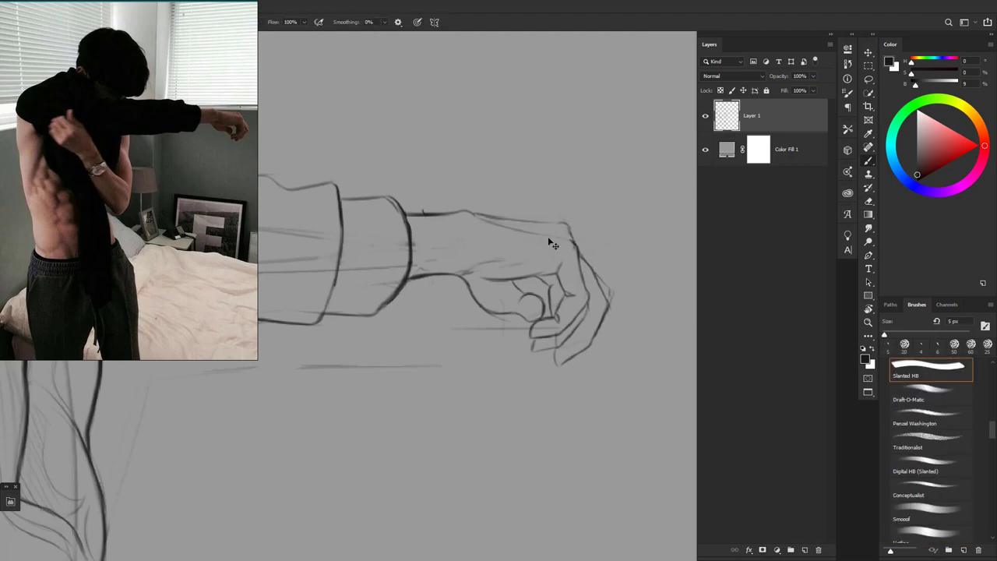
scroll(550, 244, down, 2)
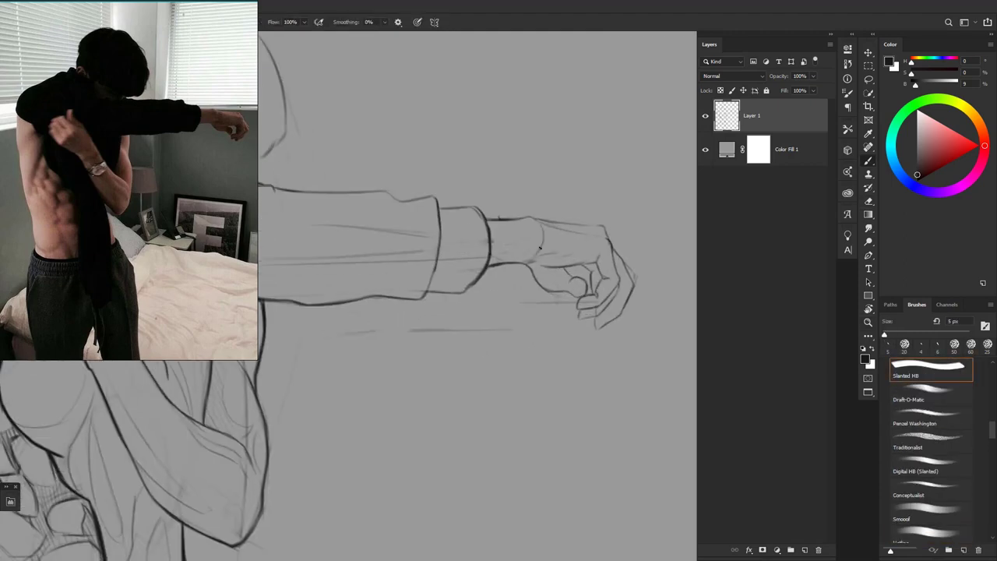
Rename the drawing layer Sketch, keep a duplicate in a hidden, collapsed group named BU beneath the background fill, and add a layer above
key(z)
scroll(593, 296, down, 5)
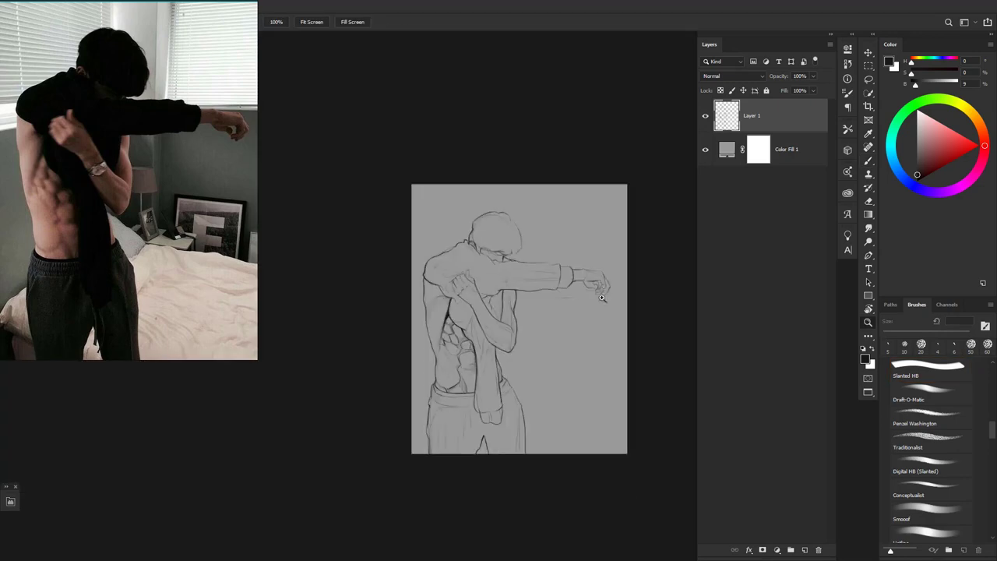
scroll(545, 257, up, 3)
scroll(535, 244, up, 1)
scroll(471, 283, down, 2)
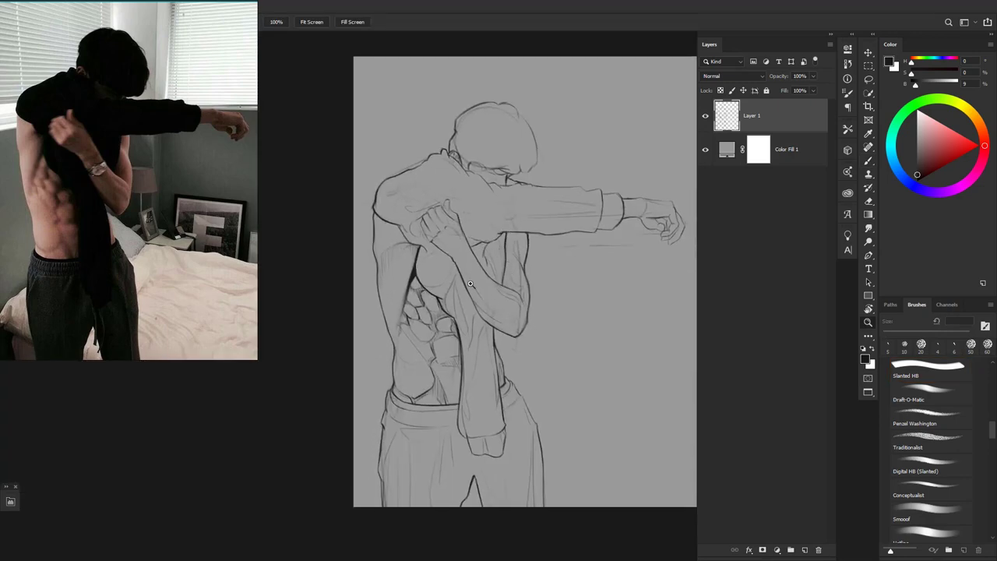
scroll(471, 284, up, 2)
key(Caps_Lock)
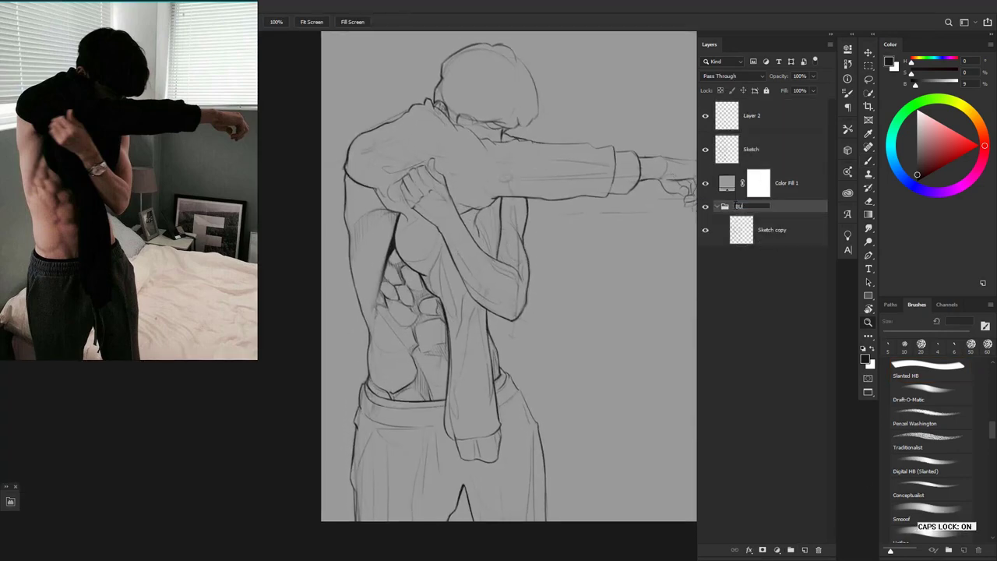
scroll(506, 273, down, 2)
key(b)
click(717, 206)
Brush a broad dark grey tone over the torso and trousers on Layer 2 with a very large brush
click(752, 115)
mouse_move(483, 257)
mouse_down()
mouse_move(497, 291)
mouse_move(503, 277)
mouse_move(491, 365)
mouse_move(366, 479)
mouse_up()
scroll(460, 327, down, 2)
scroll(441, 363, up, 4)
Erase the grey tone outside the trousers' outer contour on the bare-torso side, using a 25 px Moonshine eraser close to the line
key(e)
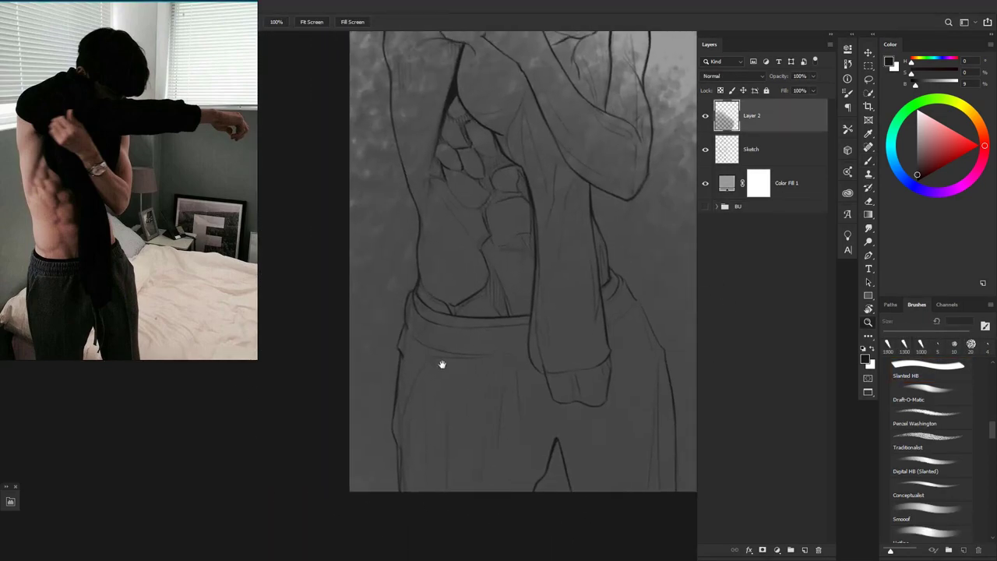
mouse_move(417, 257)
mouse_down()
mouse_move(366, 390)
mouse_move(378, 374)
mouse_up()
key(bracketleft)
key(bracketleft)
key(bracketleft)
key(bracketleft)
key(bracketleft)
key(bracketleft)
scroll(379, 373, up, 2)
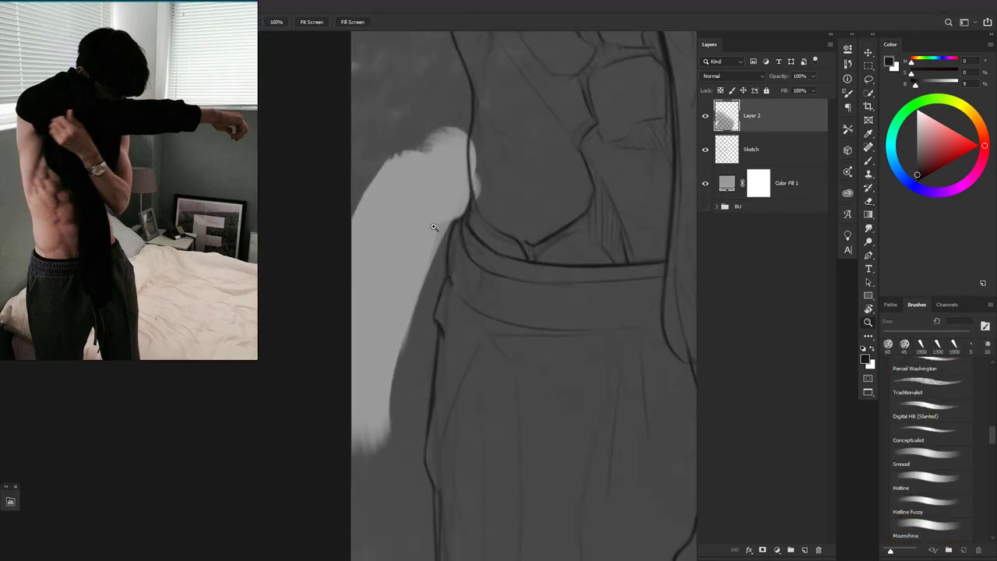
mouse_move(450, 209)
mouse_down()
mouse_move(413, 332)
mouse_move(413, 420)
mouse_up()
scroll(414, 256, down, 1)
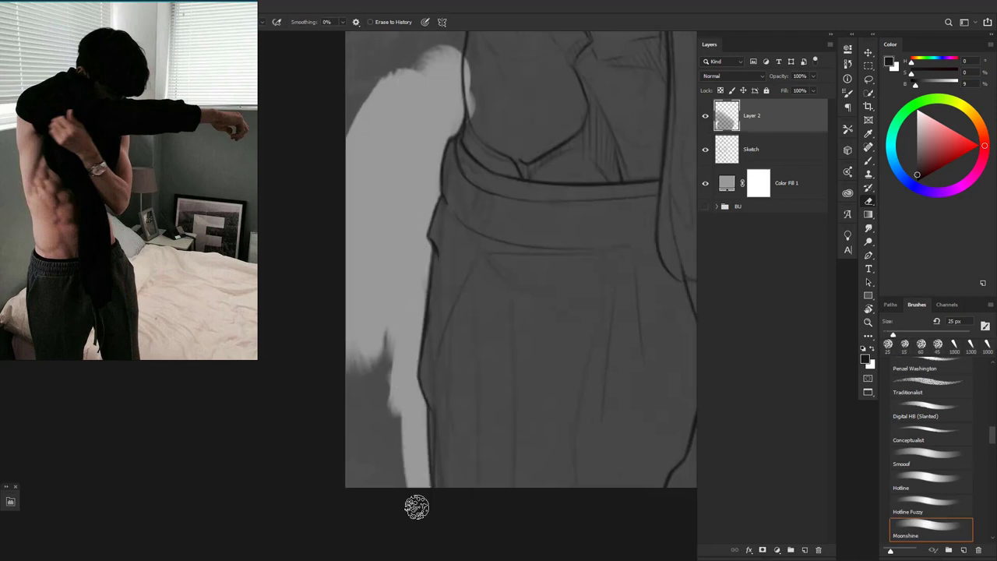
scroll(362, 412, down, 1)
Erase the grey tone from the upper body and surrounding background with an eraser enlarged to 175 px
scroll(363, 412, down, 3)
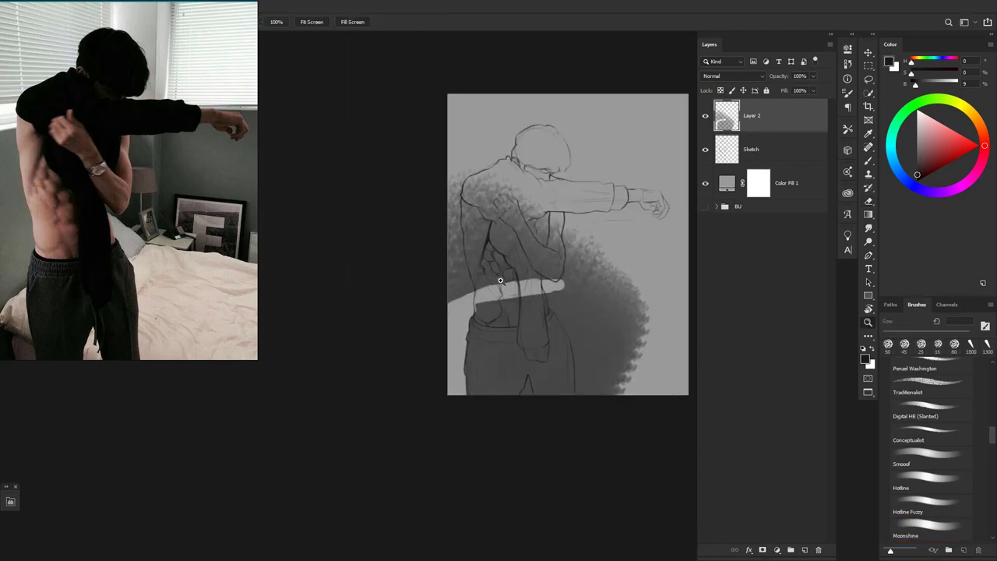
key(e)
mouse_move(497, 289)
mouse_down()
mouse_move(545, 261)
mouse_move(460, 198)
mouse_up()
scroll(546, 322, up, 2)
key(bracketright)
key(bracketright)
key(bracketright)
key(bracketright)
key(bracketright)
key(bracketright)
key(bracketright)
key(bracketright)
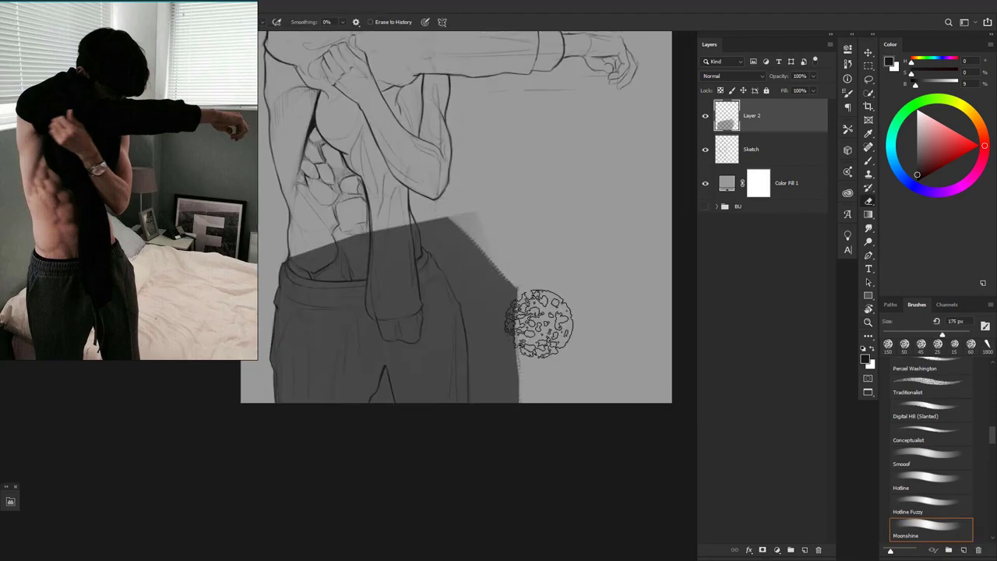
scroll(341, 224, up, 1)
scroll(340, 223, up, 2)
Erase the grey tone above the waistband and inside the hanging sleeve with a smaller eraser
key(bracketleft)
key(bracketleft)
key(bracketleft)
key(bracketleft)
key(bracketleft)
key(bracketleft)
key(bracketleft)
key(bracketleft)
key(bracketleft)
key(bracketleft)
mouse_move(369, 300)
mouse_down()
mouse_move(361, 273)
mouse_move(414, 273)
mouse_move(588, 307)
mouse_move(424, 211)
mouse_move(472, 200)
mouse_move(429, 383)
mouse_move(454, 296)
mouse_move(537, 222)
mouse_move(558, 272)
mouse_move(462, 282)
mouse_up()
scroll(423, 212, up, 1)
key(bracketleft)
key(bracketleft)
key(bracketright)
key(bracketright)
key(bracketright)
mouse_move(467, 234)
mouse_down()
mouse_move(452, 276)
mouse_move(470, 397)
mouse_move(485, 421)
mouse_move(475, 313)
mouse_up()
Erase the grey tone from the hanging sleeve's cuff and the gap between the trouser legs with a fine eraser
key(bracketleft)
key(bracketleft)
key(bracketleft)
key(bracketleft)
key(bracketleft)
key(bracketright)
mouse_move(347, 329)
mouse_down()
mouse_move(363, 397)
mouse_move(400, 387)
mouse_move(456, 396)
mouse_move(463, 374)
mouse_move(423, 256)
mouse_move(429, 316)
mouse_move(382, 400)
mouse_up()
key(bracketleft)
key(bracketleft)
scroll(423, 257, down, 3)
scroll(428, 267, up, 4)
key(bracketright)
key(bracketright)
scroll(414, 241, down, 3)
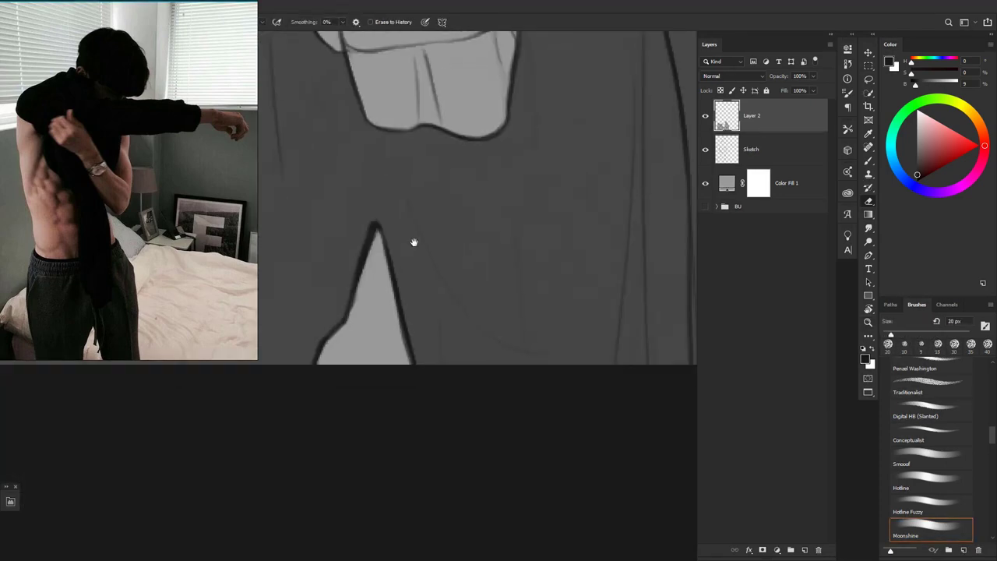
Erase the remaining grey outside the trousers' contour on the hanging-sleeve side, starting with a 20 px eraser along the hip and leg
scroll(346, 161, up, 3)
drag(346, 161, 428, 271)
scroll(441, 216, down, 3)
drag(345, 141, 466, 268)
drag(413, 170, 485, 312)
scroll(485, 312, down, 3)
scroll(503, 179, down, 3)
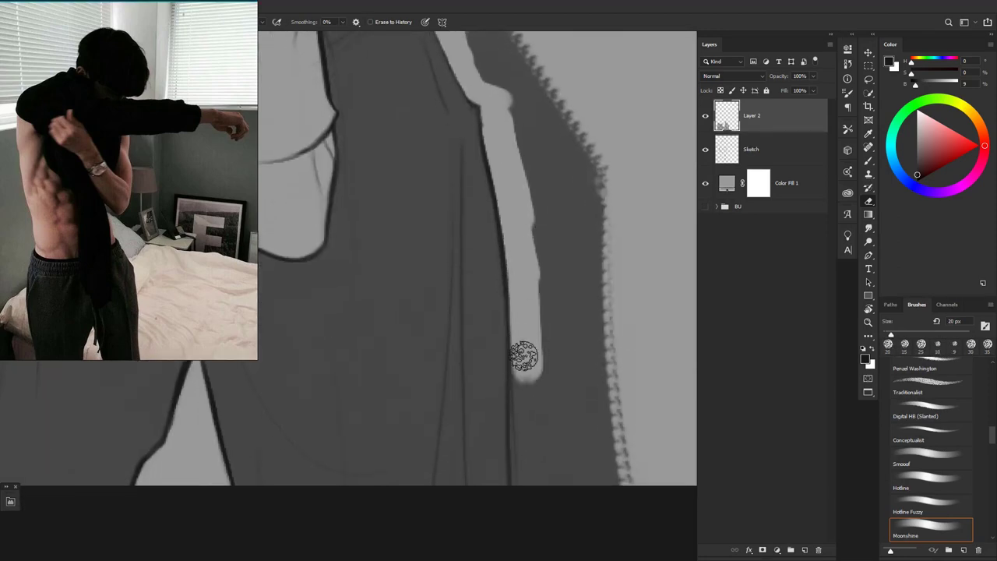
drag(525, 356, 532, 527)
key(bracketright)
key(bracketright)
scroll(556, 378, down, 3)
drag(512, 223, 576, 433)
Add Layer 3, brush a darker band across the waist with the 400 px Slanted HB brush, and place the Sketch layer on top
key(b)
scroll(579, 360, down, 5)
scroll(545, 283, up, 6)
key(ctrl+shift+alt+n)
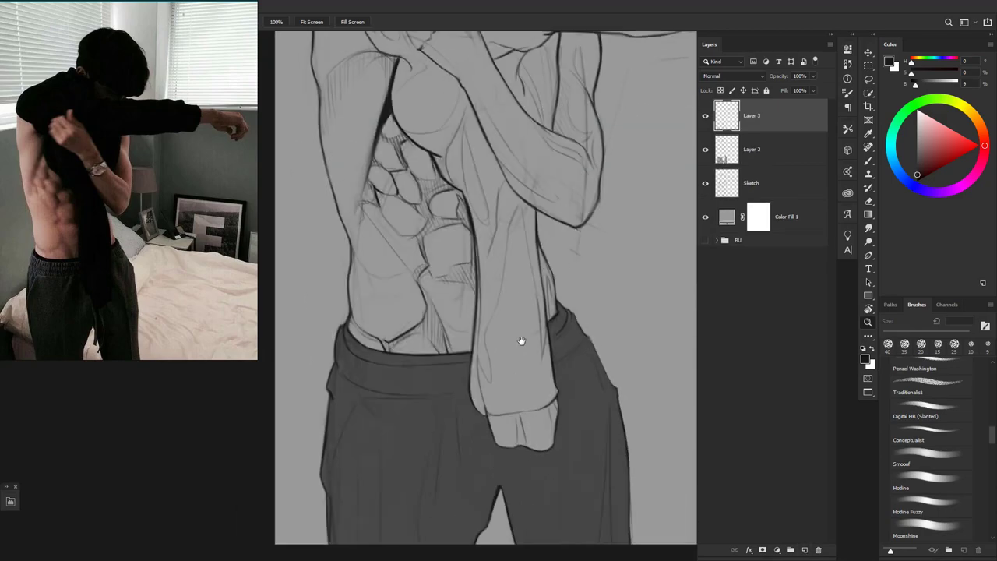
key(Caps_Lock)
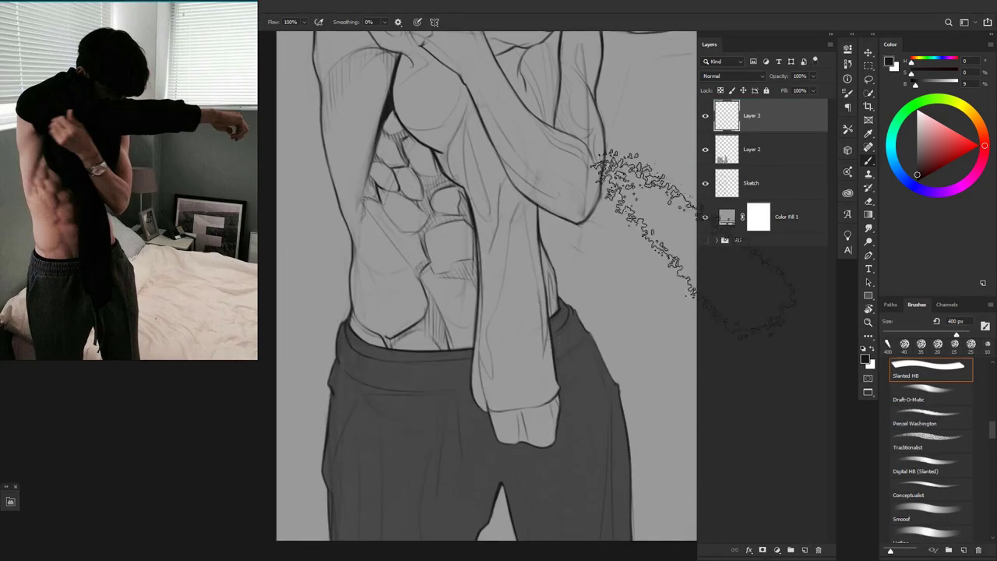
drag(296, 311, 655, 296)
key(ctrl+d)
scroll(423, 345, down, 3)
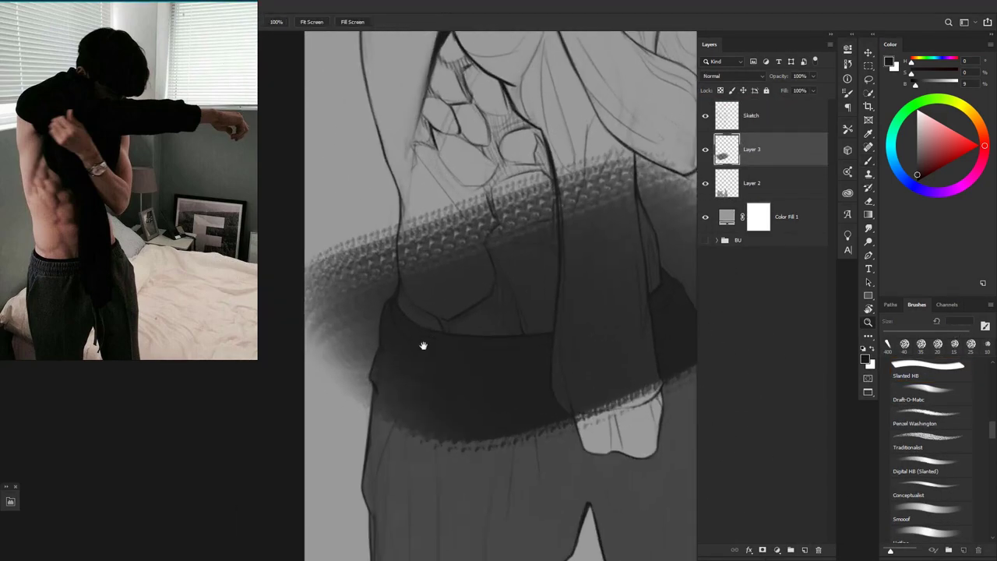
Erase the dark band from the front of the trousers, keeping it only inside the waistband opening
key(e)
scroll(363, 289, up, 3)
scroll(415, 354, right, 3)
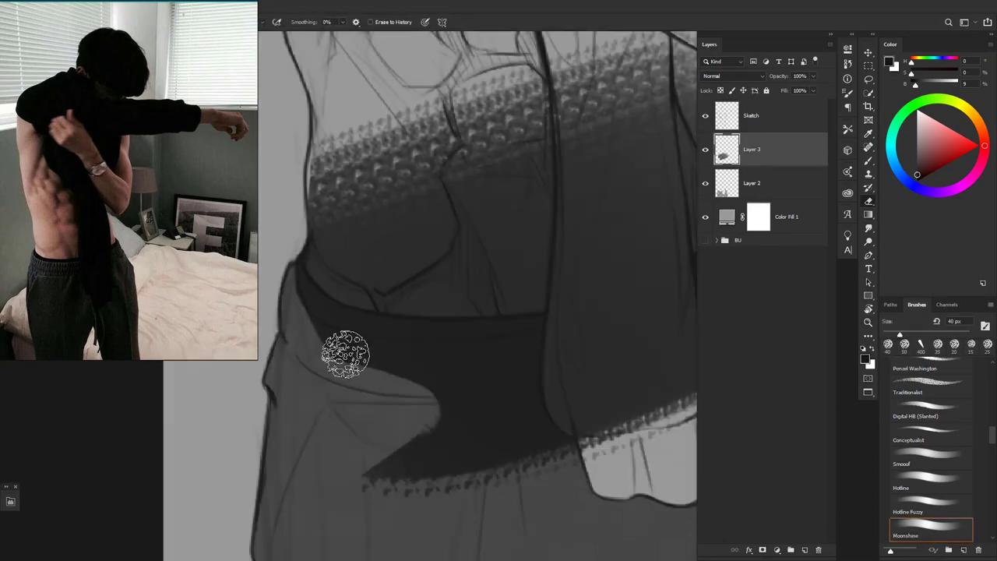
key(bracketleft)
key(bracketleft)
mouse_move(296, 328)
mouse_down()
mouse_move(436, 366)
mouse_move(572, 345)
mouse_move(504, 356)
mouse_move(395, 427)
mouse_move(389, 327)
mouse_up()
key(bracketright)
key(bracketright)
key(bracketright)
Erase the dark band from the bare abdomen above the waistband opening on Layer 3
scroll(523, 340, up, 3)
mouse_move(367, 265)
mouse_down()
mouse_move(347, 332)
mouse_move(379, 370)
mouse_move(491, 386)
mouse_move(451, 385)
mouse_move(602, 360)
mouse_move(432, 323)
mouse_move(445, 199)
mouse_move(524, 312)
mouse_up()
key(bracketleft)
key(bracketleft)
key(bracketright)
key(bracketright)
key(bracketright)
key(bracketright)
key(bracketright)
key(bracketright)
Erase the rest of the dark band from the hanging sleeve and the background beside the hip, enlarging the eraser up to 250 px
scroll(524, 312, up, 2)
key(bracketleft)
key(bracketleft)
key(bracketleft)
key(bracketleft)
key(bracketleft)
key(bracketleft)
key(bracketleft)
key(bracketleft)
key(bracketleft)
key(bracketleft)
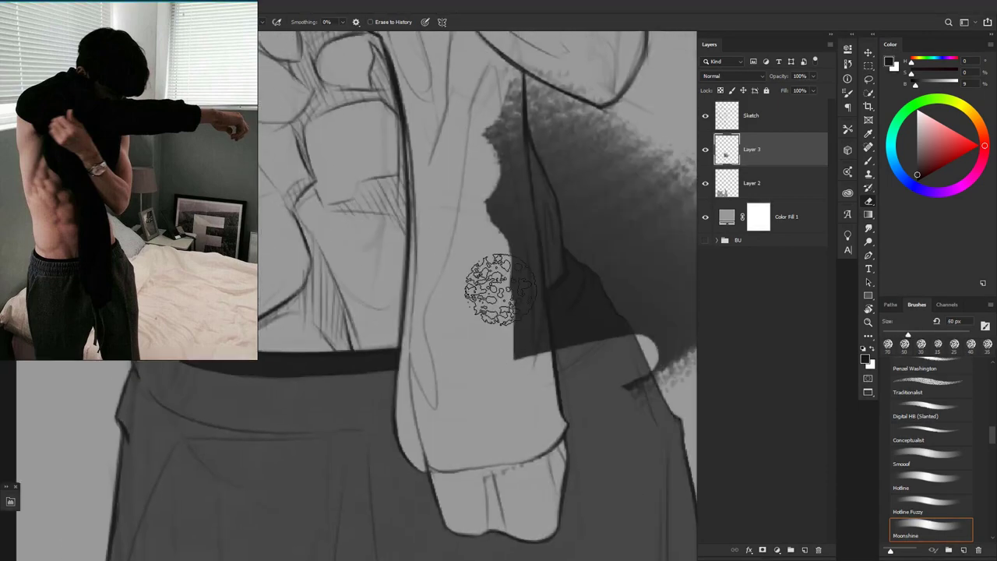
mouse_move(486, 285)
mouse_down()
mouse_move(535, 361)
mouse_move(597, 289)
mouse_move(592, 195)
mouse_move(546, 116)
mouse_up()
key(bracketright)
key(bracketright)
scroll(545, 233, right, 3)
key(bracketright)
key(bracketright)
mouse_move(468, 226)
mouse_down()
mouse_move(484, 249)
mouse_move(495, 195)
mouse_move(551, 287)
mouse_move(580, 410)
mouse_move(612, 233)
mouse_up()
scroll(612, 234, down, 5)
scroll(459, 222, up, 1)
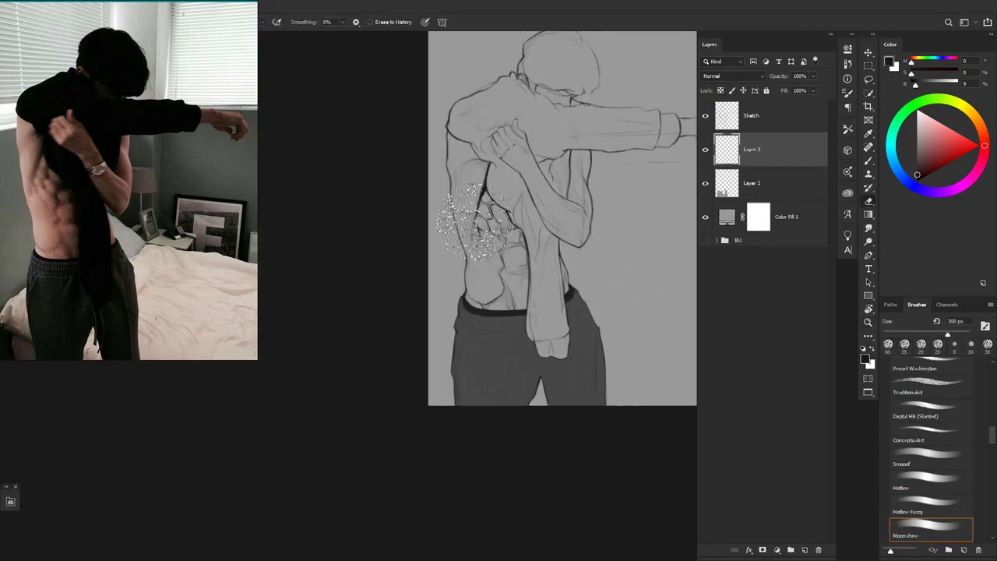
key(bracketright)
key(bracketright)
key(bracketright)
key(bracketright)
key(bracketright)
key(bracketright)
key(bracketright)
key(bracketright)
key(bracketright)
key(bracketright)
key(bracketright)
key(bracketright)
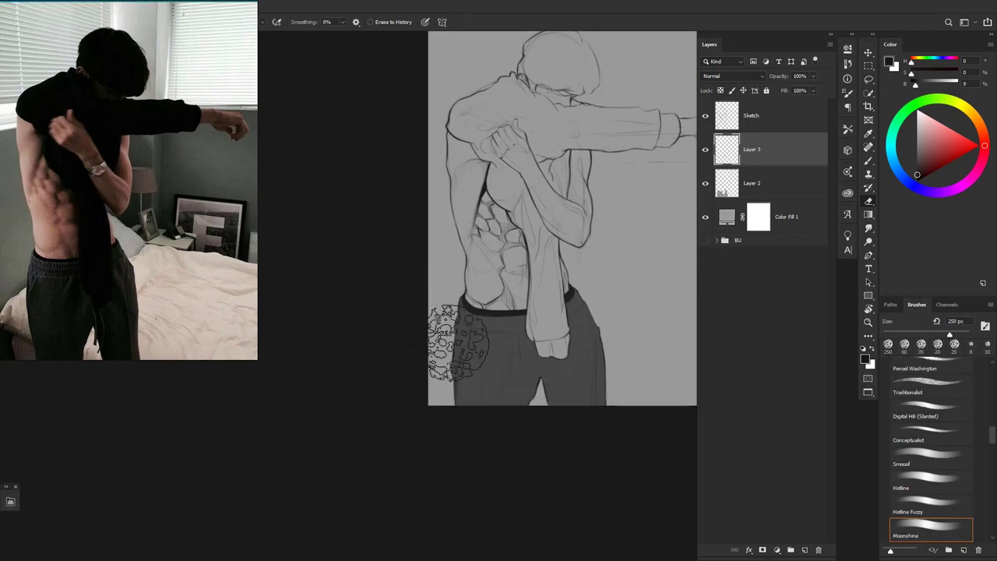
Lasso the shirt's shoulder, following its outline down past the gripping hand and around the draped chest fabric
scroll(467, 296, up, 1)
scroll(489, 260, up, 3)
scroll(462, 86, up, 1)
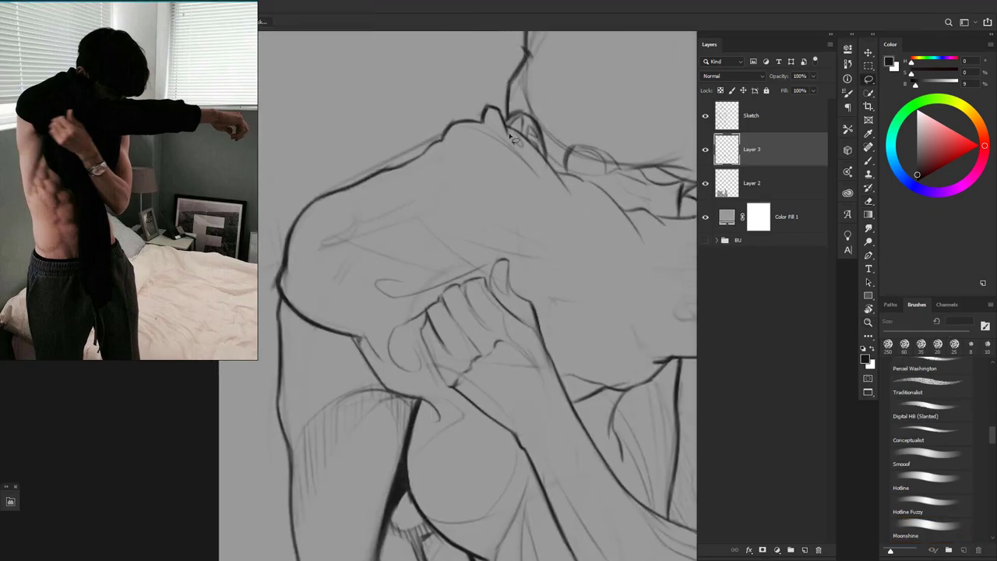
drag(364, 186, 369, 163)
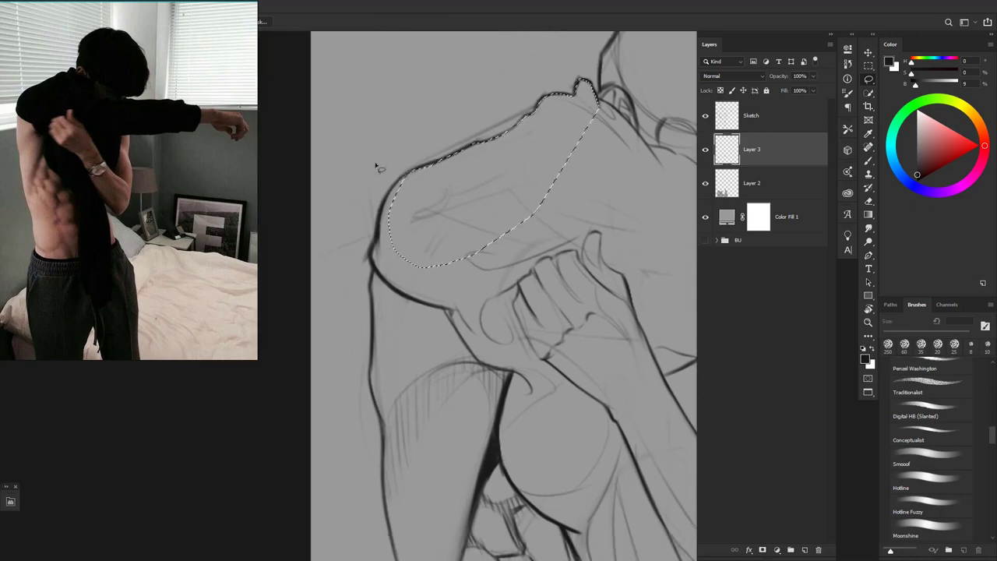
mouse_move(373, 271)
mouse_down()
mouse_move(390, 290)
mouse_move(427, 177)
mouse_move(422, 194)
mouse_up()
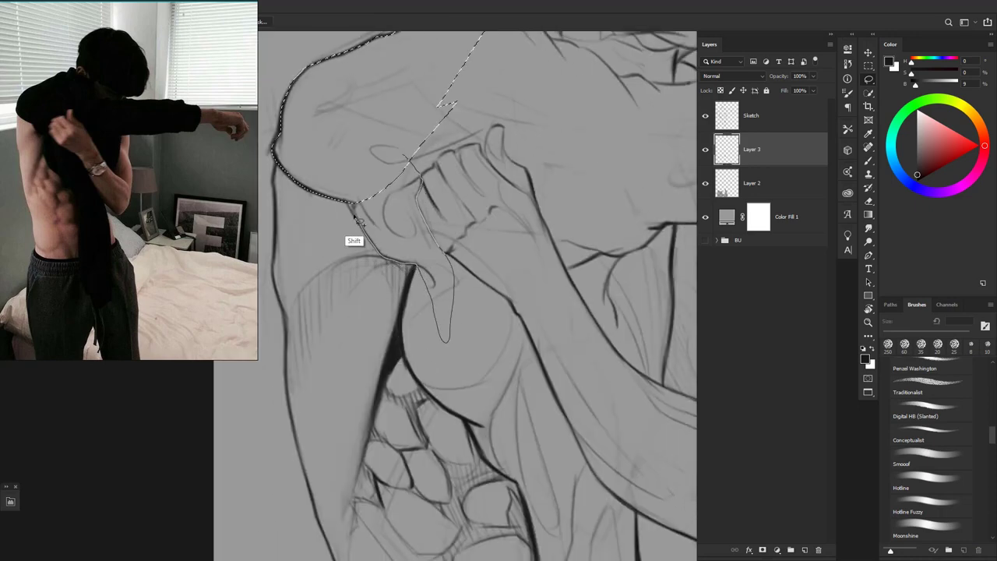
mouse_move(354, 221)
mouse_down()
mouse_move(396, 167)
mouse_move(395, 265)
mouse_up()
drag(513, 147, 430, 214)
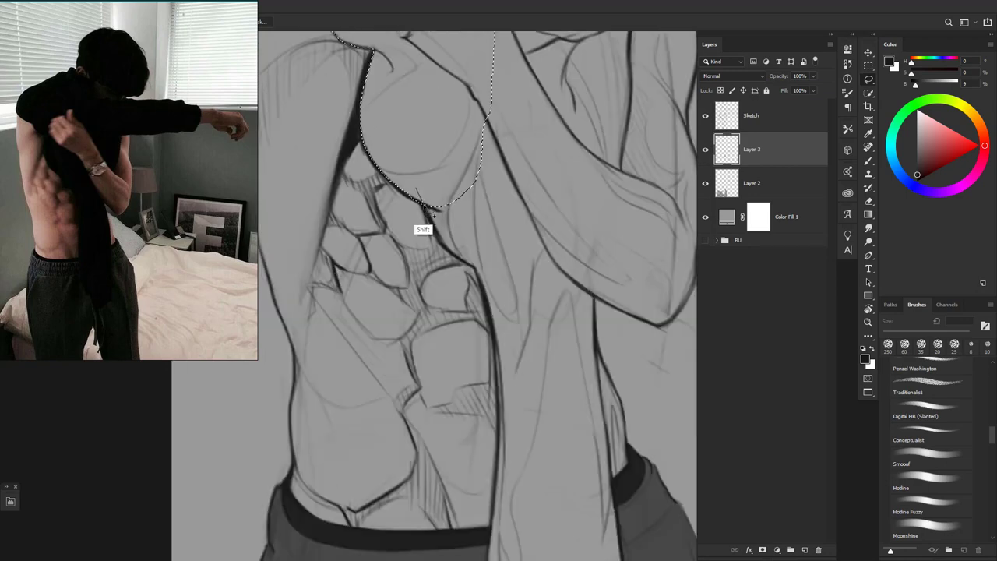
Add the hanging sleeve and its cuff to the lasso selection, following both side contours down over the trousers
key(ctrl+minus)
mouse_move(603, 223)
mouse_down()
mouse_move(452, 229)
mouse_move(419, 185)
mouse_move(448, 308)
mouse_move(446, 402)
mouse_up()
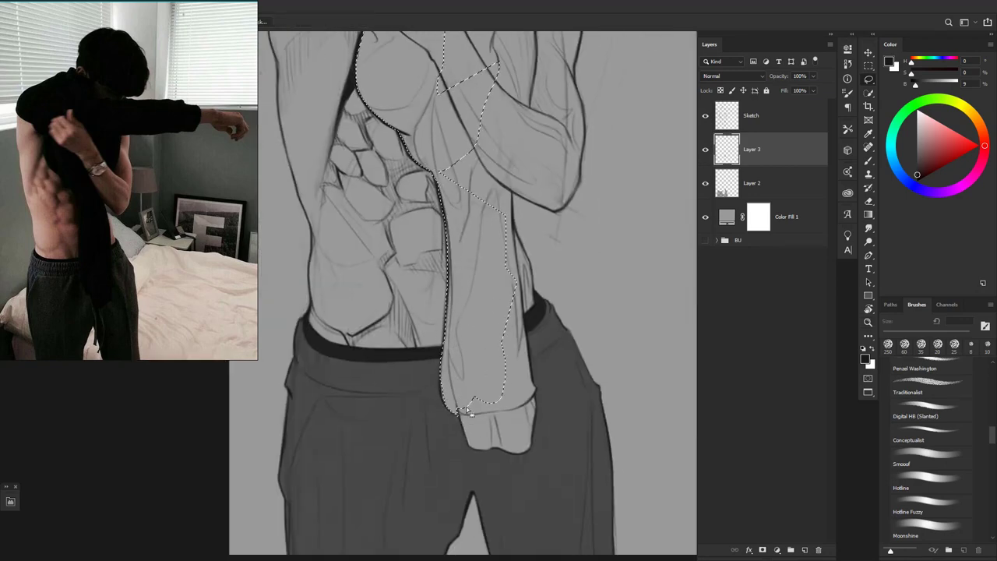
drag(537, 419, 510, 205)
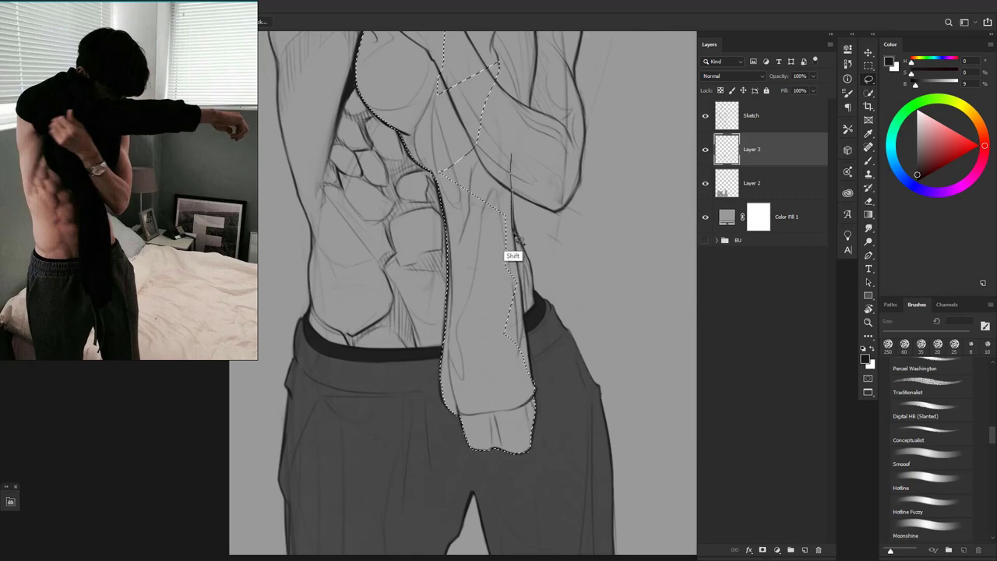
mouse_move(530, 370)
mouse_down()
mouse_move(455, 146)
mouse_move(509, 111)
mouse_move(559, 391)
mouse_move(491, 368)
mouse_up()
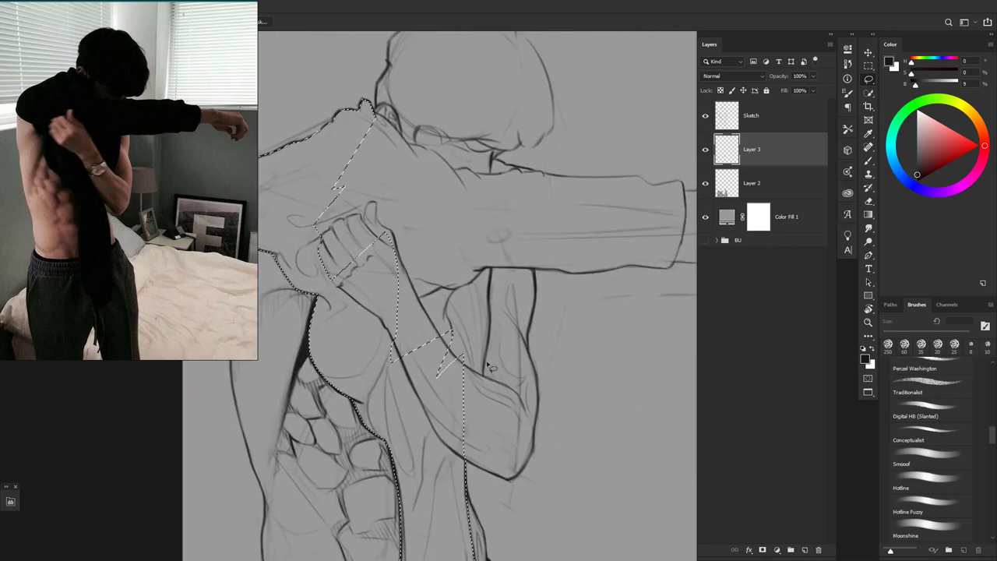
Extend the lasso selection over the upper shirt, along the neckline and out to the cuff of the outstretched sleeve
mouse_move(493, 323)
mouse_down()
mouse_move(382, 405)
mouse_move(468, 257)
mouse_move(458, 297)
mouse_move(361, 204)
mouse_move(370, 208)
mouse_move(269, 363)
mouse_move(425, 238)
mouse_up()
drag(590, 403, 475, 280)
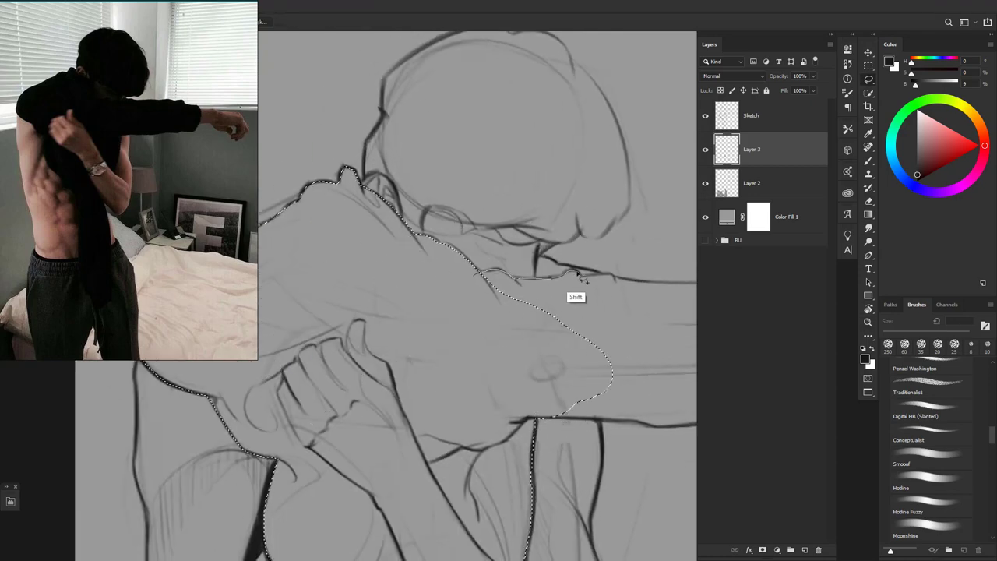
mouse_move(582, 275)
mouse_down()
mouse_move(345, 357)
mouse_move(417, 269)
mouse_up()
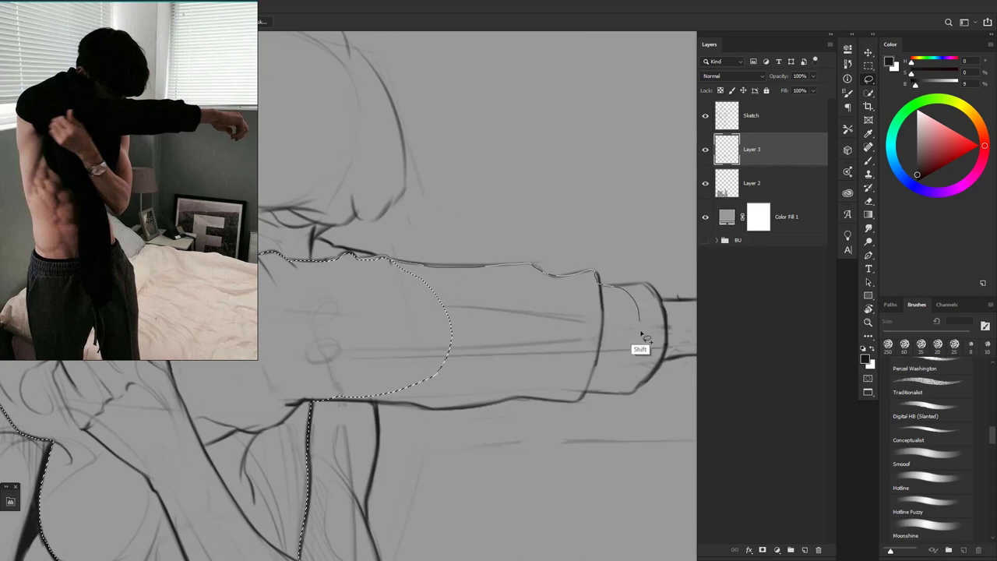
mouse_move(663, 341)
mouse_down()
mouse_move(673, 332)
mouse_move(451, 294)
mouse_move(412, 330)
mouse_up()
Fill the shirt selection on Layer 3 with a near-black grey at 12% brightness and deselect it
key(ctrl+0)
key(b)
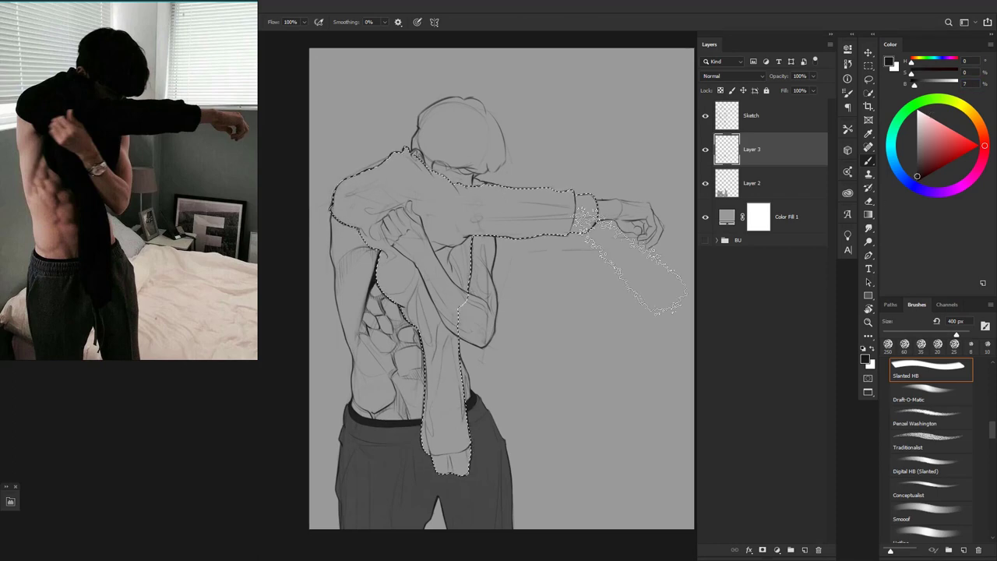
key(alt+BackSpace)
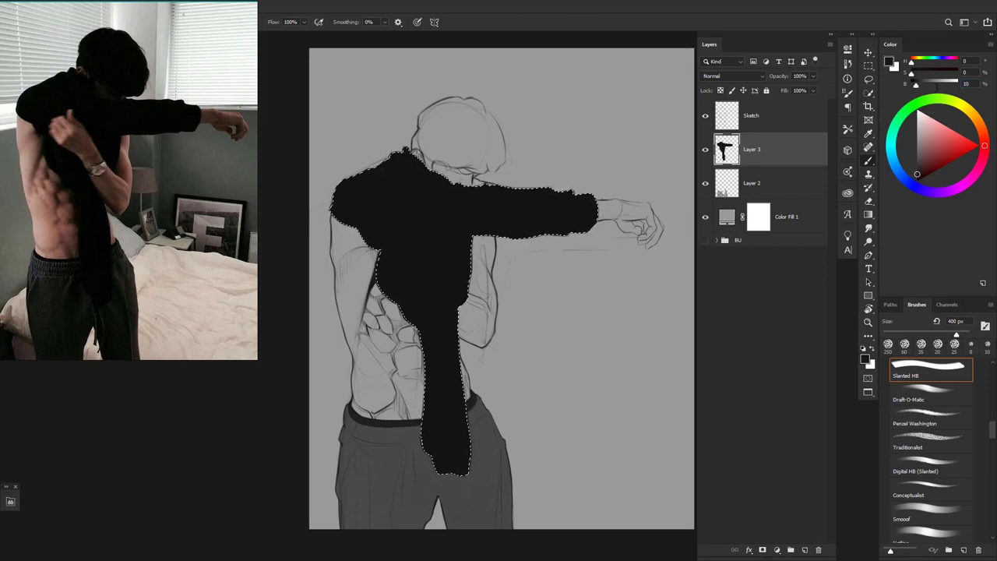
key(ctrl+d)
key(z)
mouse_move(463, 306)
mouse_down()
mouse_move(499, 306)
mouse_move(464, 307)
mouse_up()
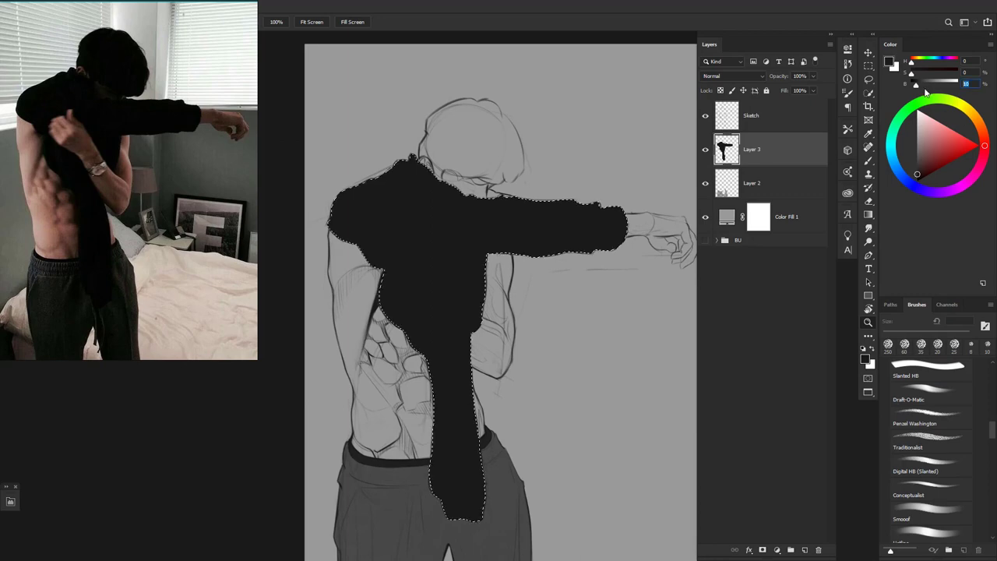
key(ctrl+d)
Paint the shirt tone cleanly up to the hanging sleeve's contour and cuff with the Slanted HB brush at 7 to 9 px
drag(393, 292, 474, 312)
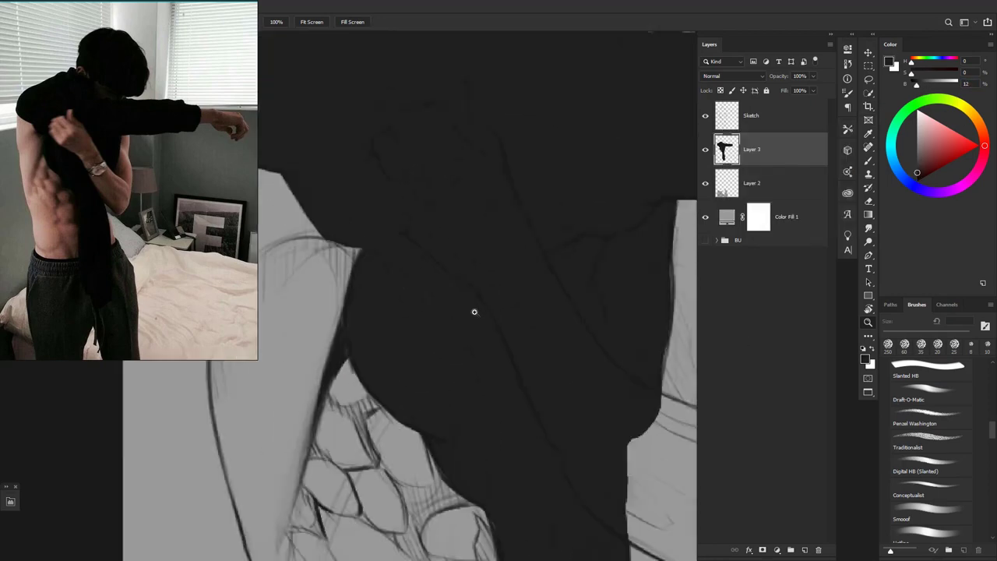
scroll(474, 311, down, 8)
key(b)
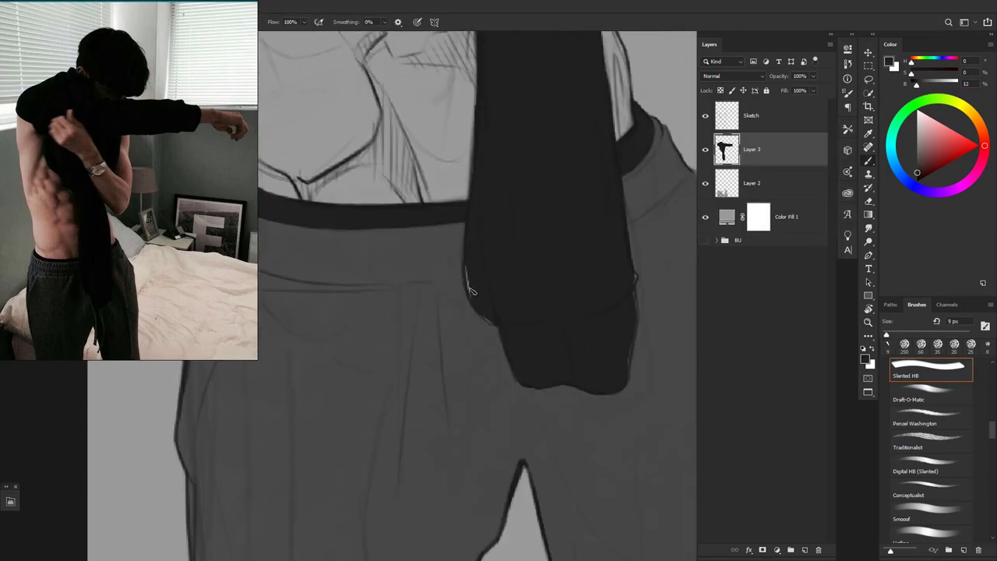
scroll(529, 312, right, 3)
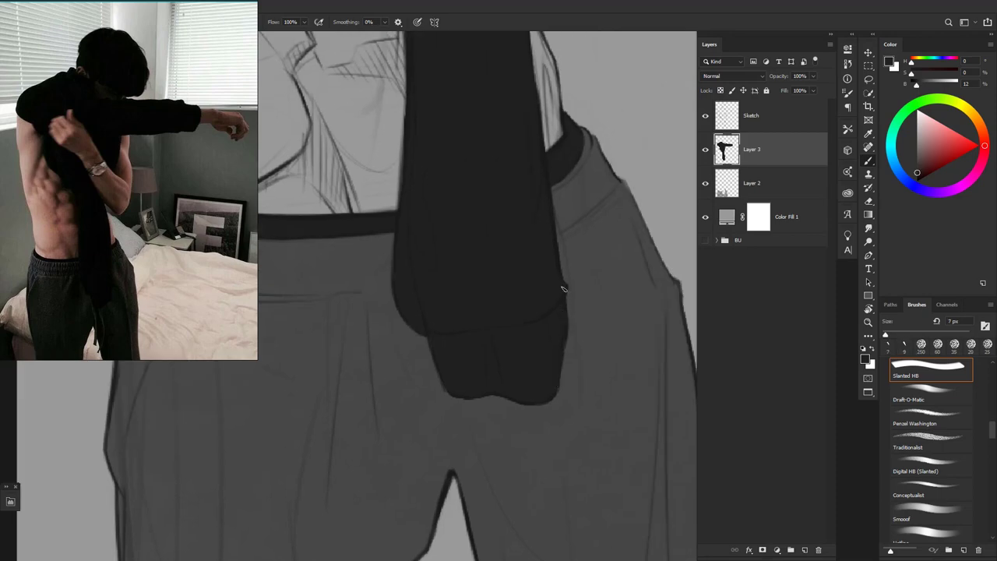
scroll(562, 288, up, 5)
scroll(512, 339, right, 6)
scroll(513, 339, up, 2)
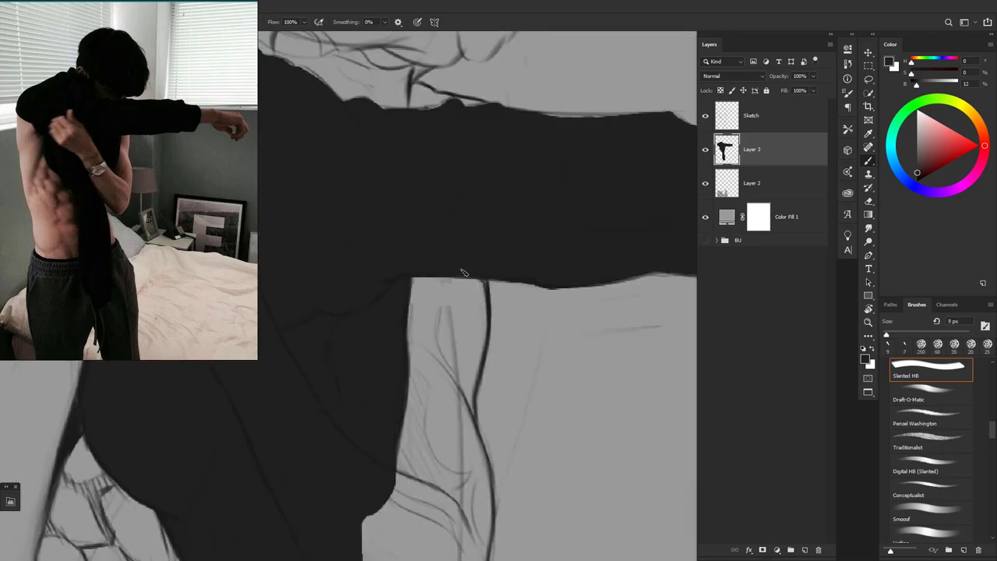
Refine the edges of the outstretched sleeve's underside and cuff with the fine Slanted HB brush
key(bracketright)
key(bracketright)
key(e)
scroll(577, 219, right, 4)
scroll(576, 218, up, 2)
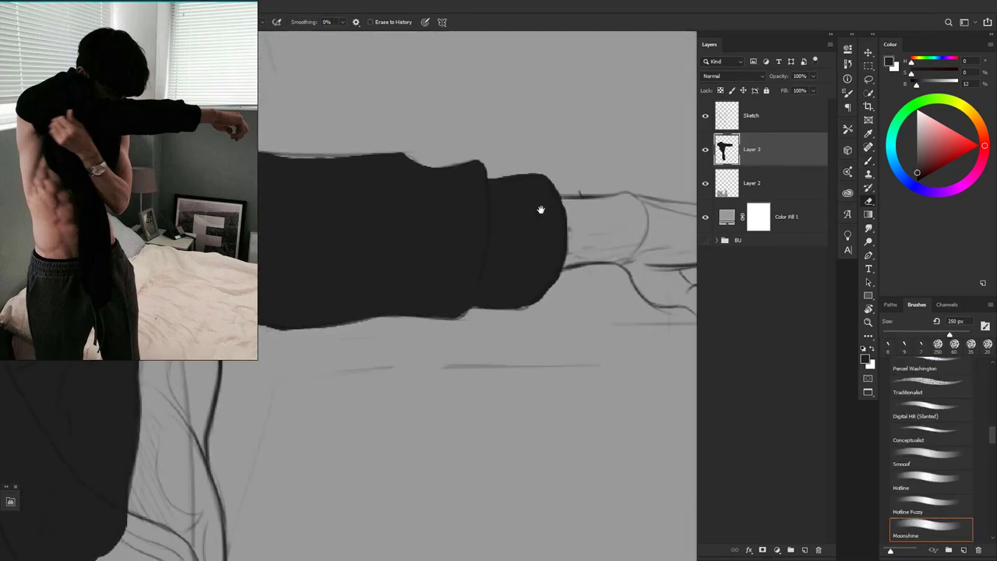
key(b)
scroll(458, 334, left, 4)
scroll(457, 334, down, 1)
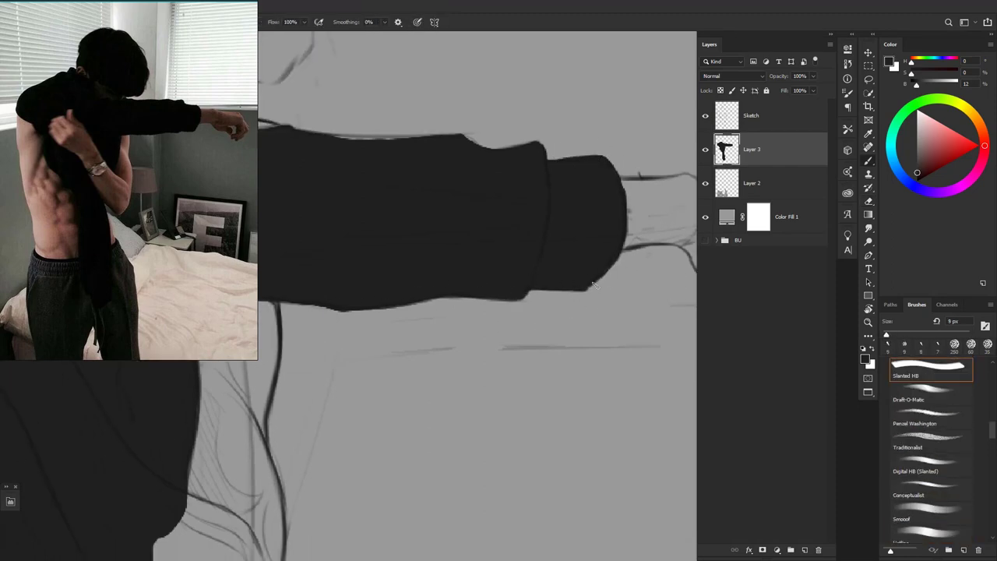
Fill the gaps along the shoulder, neckline and upper sleeve contour with the Slanted HB brush at 10 to 20 px
scroll(545, 239, left, 5)
scroll(546, 239, up, 3)
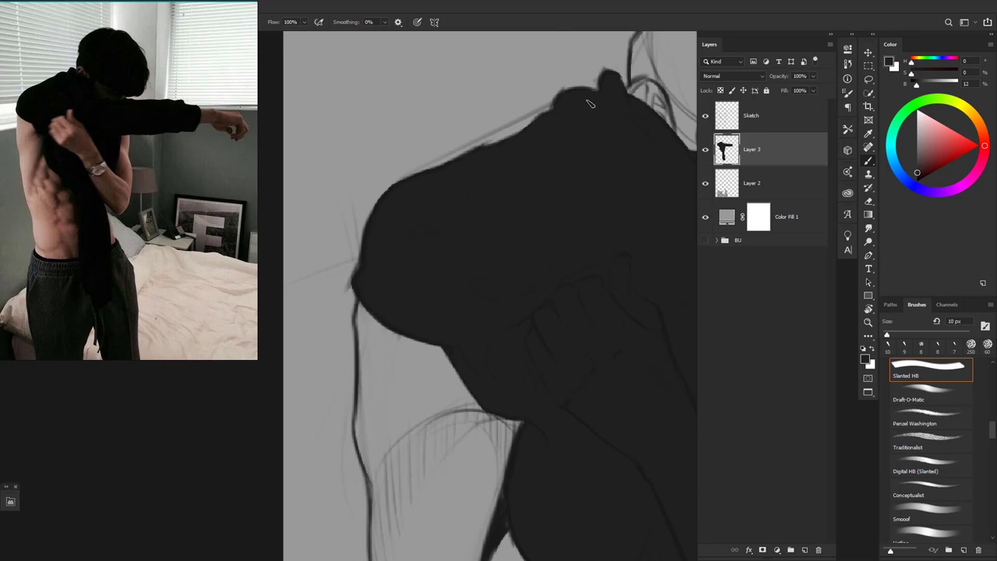
scroll(413, 149, right, 5)
scroll(414, 148, down, 4)
scroll(485, 266, up, 1)
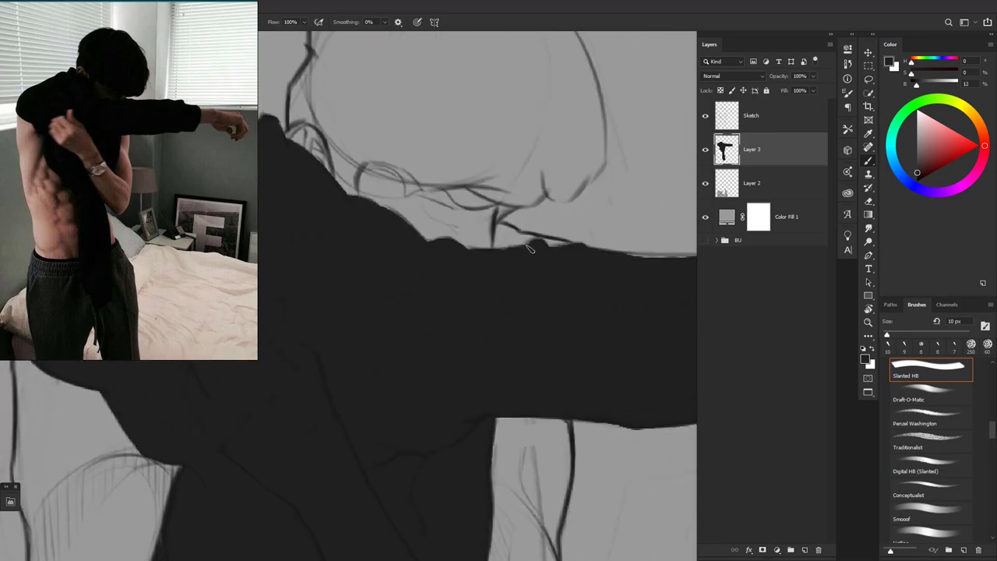
scroll(548, 251, right, 4)
scroll(548, 251, down, 1)
key(bracketright)
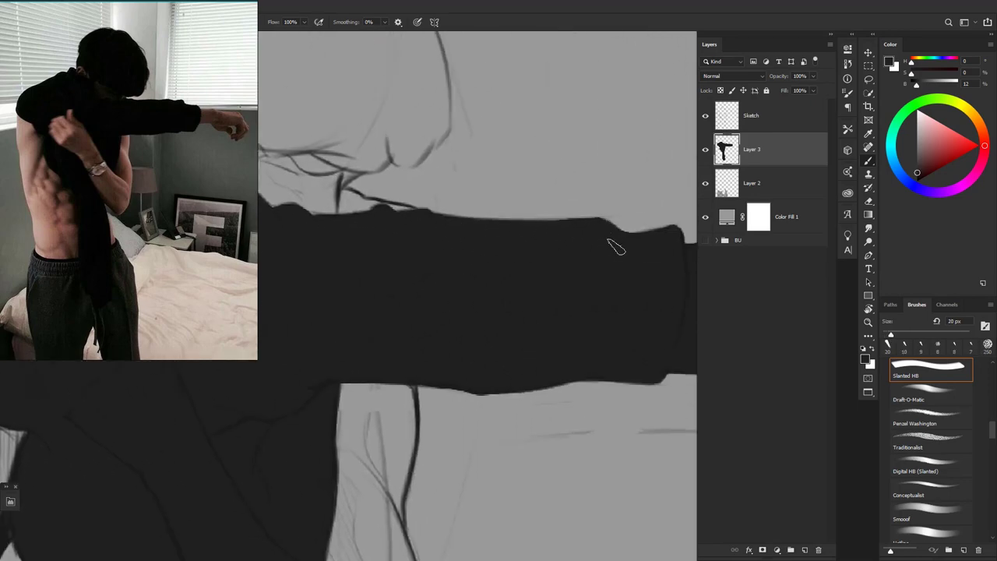
Erase the shirt tone along the gripping hand's finger and thumb outlines with a fine 6 to 8 px eraser
key(ctrl+0)
scroll(423, 216, up, 8)
key(e)
drag(376, 189, 418, 264)
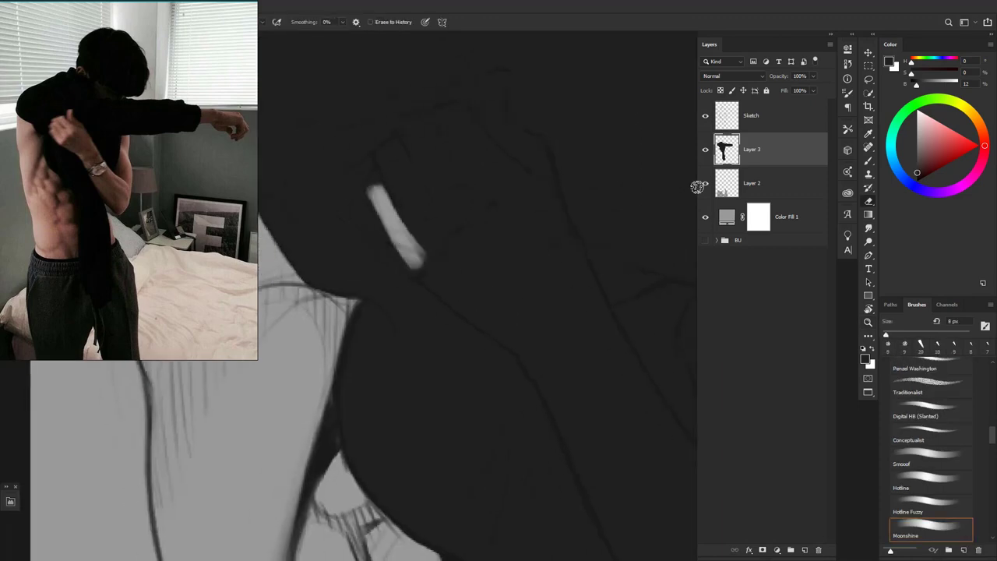
key(bracketleft)
key(bracketleft)
drag(384, 171, 374, 187)
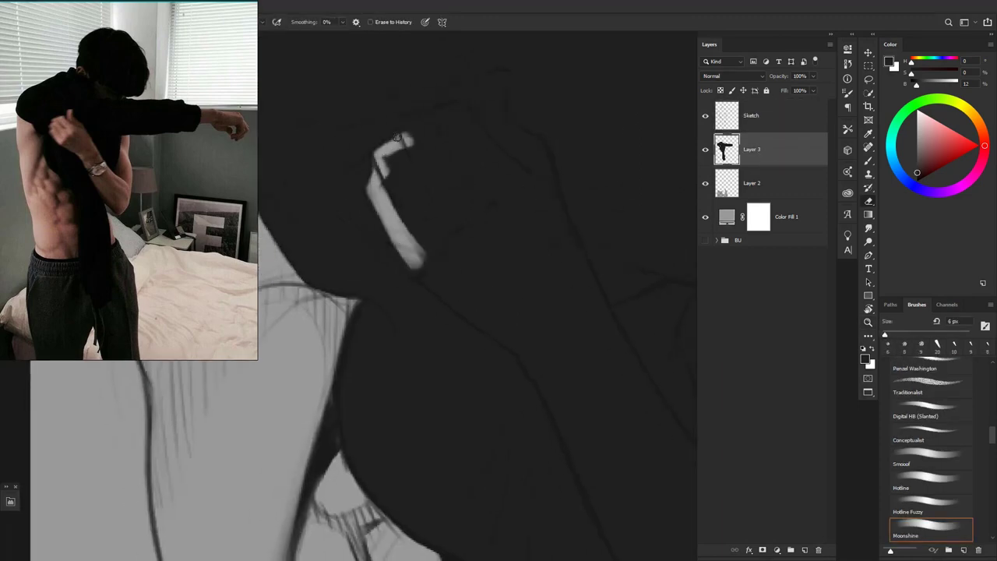
drag(493, 79, 491, 140)
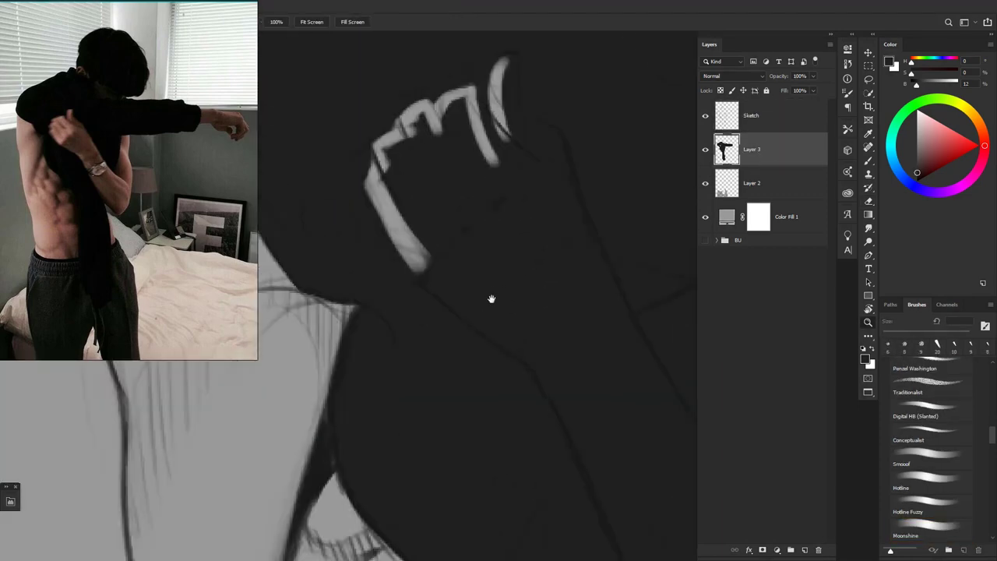
Lock the Sketch layer's transparency and paint the hand and forearm lines white against the dark shirt
key(ctrl+0)
key(alt+bracketright)
key(b)
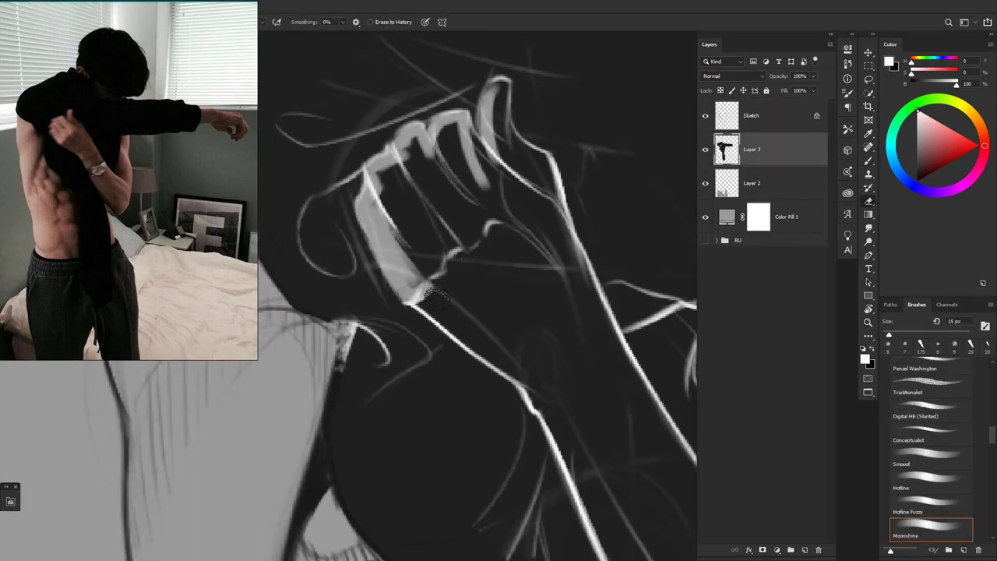
Erase the dark tone inside the gripping hand and forearm on Layer 3 with the Moonshine eraser at 15 to 20 px
mouse_move(437, 293)
mouse_down()
mouse_move(451, 232)
mouse_move(429, 146)
mouse_move(465, 139)
mouse_move(490, 96)
mouse_move(518, 184)
mouse_move(533, 164)
mouse_move(548, 287)
mouse_move(454, 243)
mouse_move(520, 358)
mouse_move(606, 425)
mouse_move(600, 414)
mouse_move(596, 464)
mouse_move(336, 226)
mouse_move(390, 201)
mouse_move(466, 235)
mouse_move(492, 281)
mouse_move(474, 231)
mouse_move(618, 381)
mouse_move(496, 274)
mouse_move(525, 334)
mouse_move(610, 450)
mouse_up()
key(bracketleft)
key(bracketright)
key(b)
key(bracketleft)
key(bracketleft)
key(bracketleft)
key(bracketleft)
key(bracketleft)
key(bracketleft)
key(bracketleft)
key(bracketleft)
key(bracketleft)
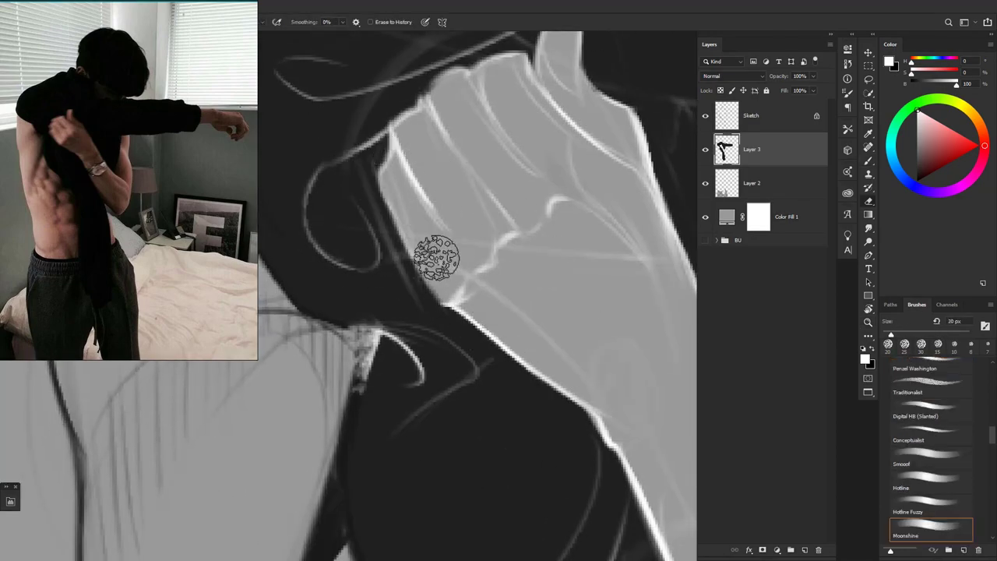
Recolour the white hand and forearm lines dark again on the locked Sketch layer with an enlarged brush
key(ctrl+minus)
key(ctrl+minus)
key(ctrl+minus)
key(ctrl+minus)
key(alt+bracketright)
key(ctrl+plus)
key(ctrl+plus)
key(ctrl+plus)
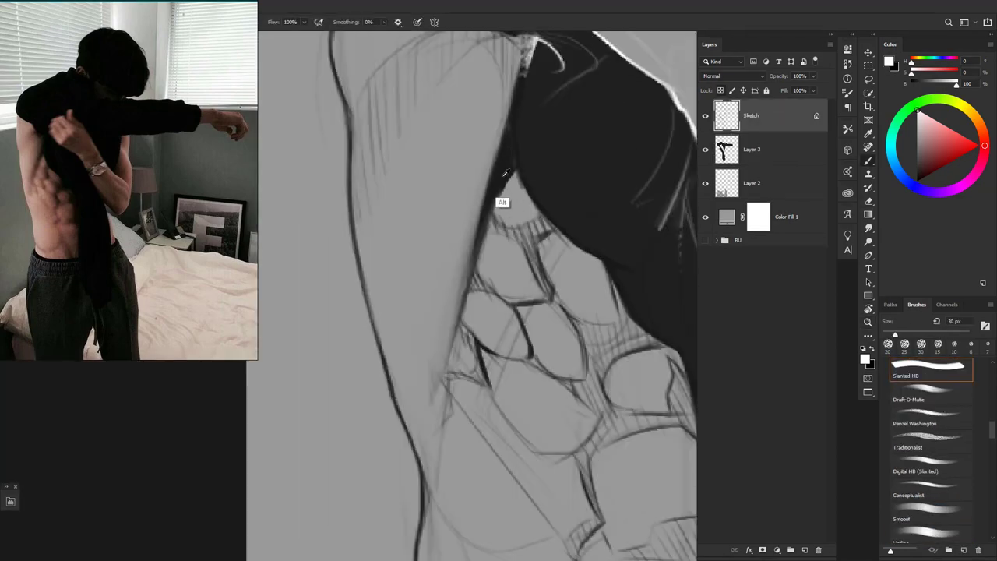
key(ctrl+minus)
key(ctrl+minus)
key(ctrl+minus)
key(ctrl+plus)
key(ctrl+plus)
key(x)
key(bracketright)
key(bracketright)
key(bracketright)
key(bracketright)
key(bracketright)
mouse_move(421, 144)
mouse_down()
mouse_move(456, 163)
mouse_move(546, 327)
mouse_up()
drag(514, 273, 561, 366)
key(z)
key(ctrl+minus)
click(509, 293)
Tidy the shirt's edge along the gripping hand and forearm on Layer 3 with the 9 px Slanted HB brush
key(alt+bracketleft)
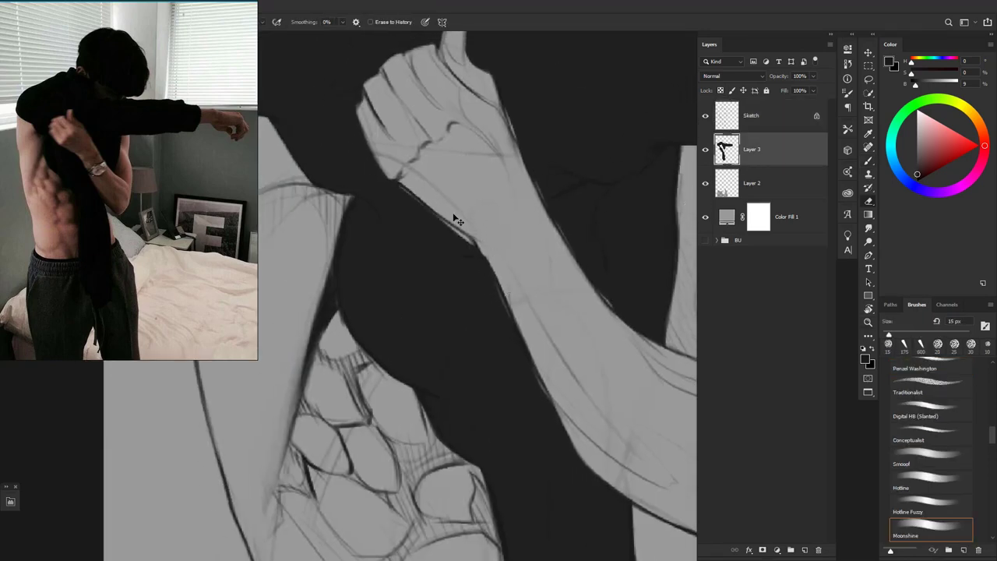
key(b)
key(ctrl+plus)
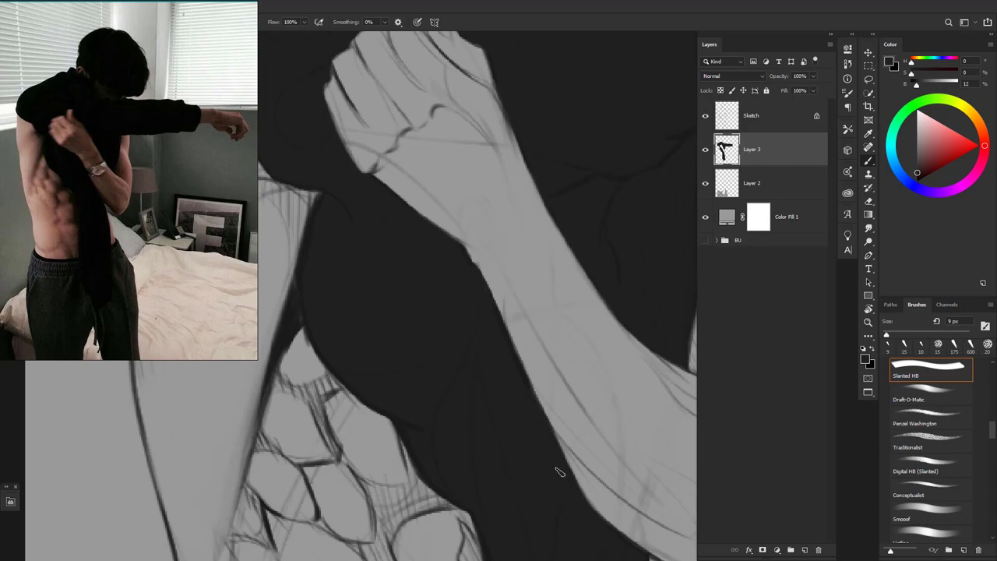
key(z)
key(ctrl+minus)
key(ctrl+minus)
key(ctrl+plus)
key(ctrl+minus)
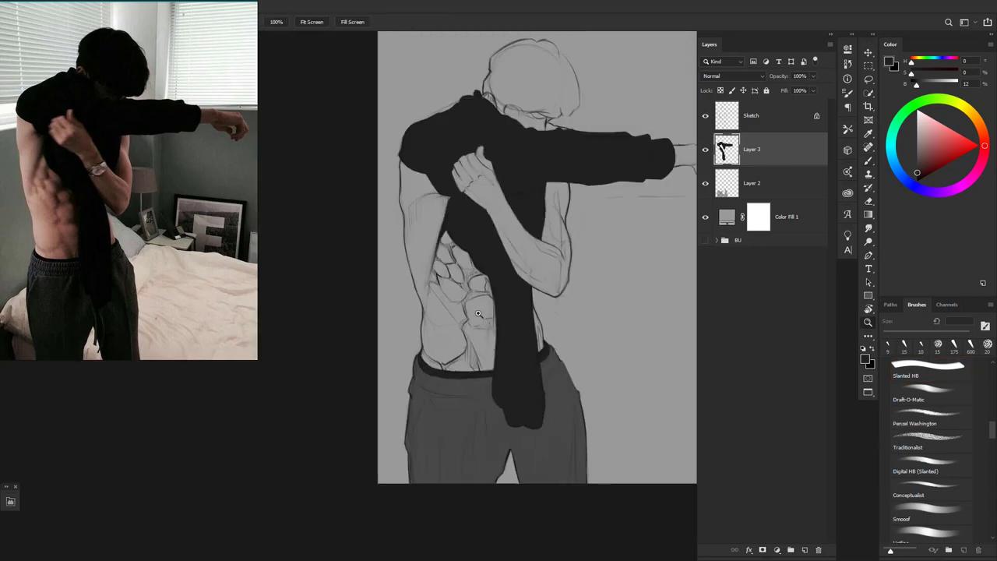
Add Layer 4 above the shirt layer and brush a broad dark tone over the head with the 700 px Slanted HB brush
key(ctrl+minus)
key(ctrl+plus)
key(ctrl+shift+alt+n)
key(b)
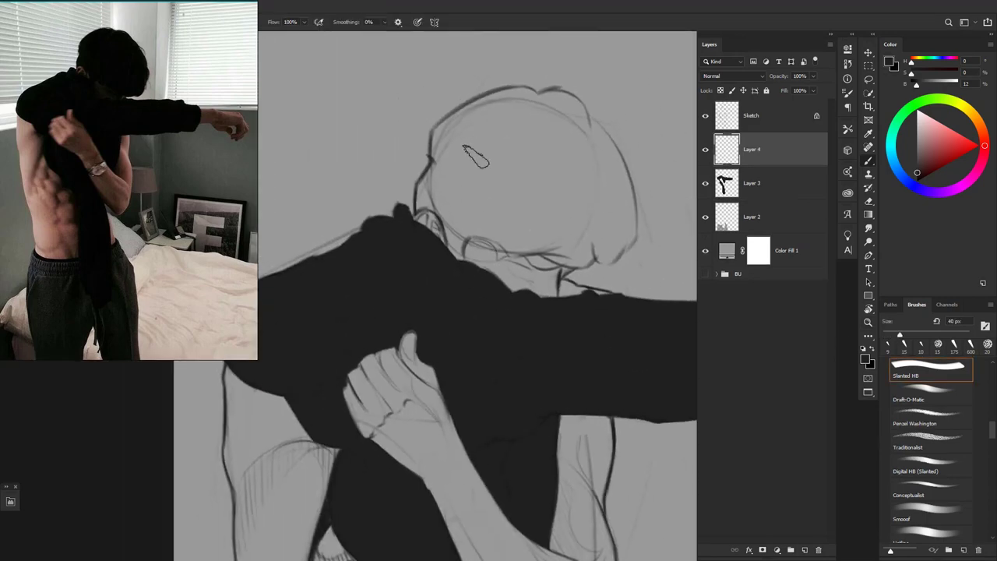
mouse_move(233, 62)
mouse_down()
mouse_move(686, 389)
mouse_move(390, 226)
mouse_up()
key(e)
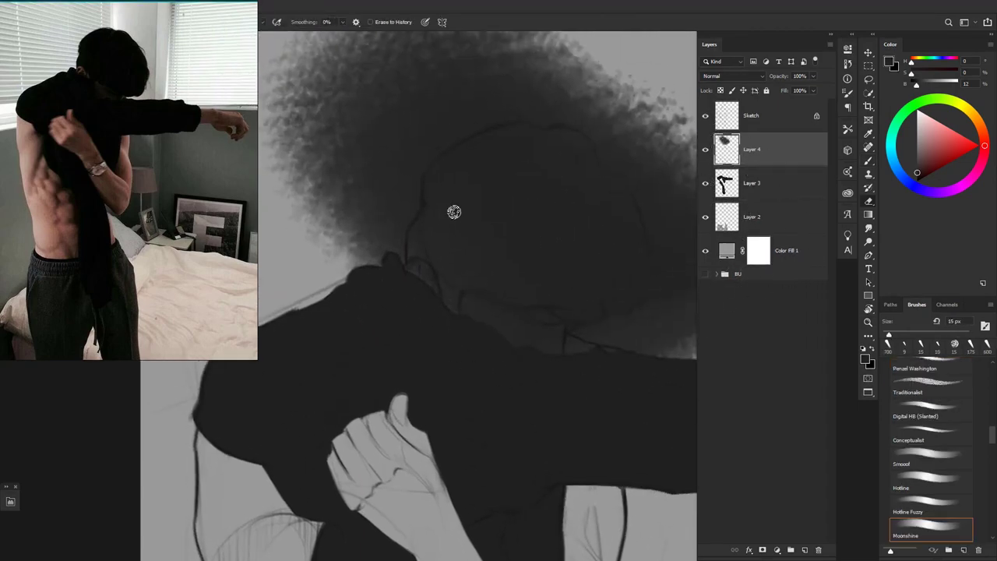
Erase the dark tone over the neck, ear and face on Layer 4 with the Moonshine eraser
key(bracketright)
drag(415, 149, 395, 232)
key(bracketright)
mouse_move(476, 318)
mouse_down()
mouse_move(494, 340)
mouse_move(557, 358)
mouse_move(507, 312)
mouse_up()
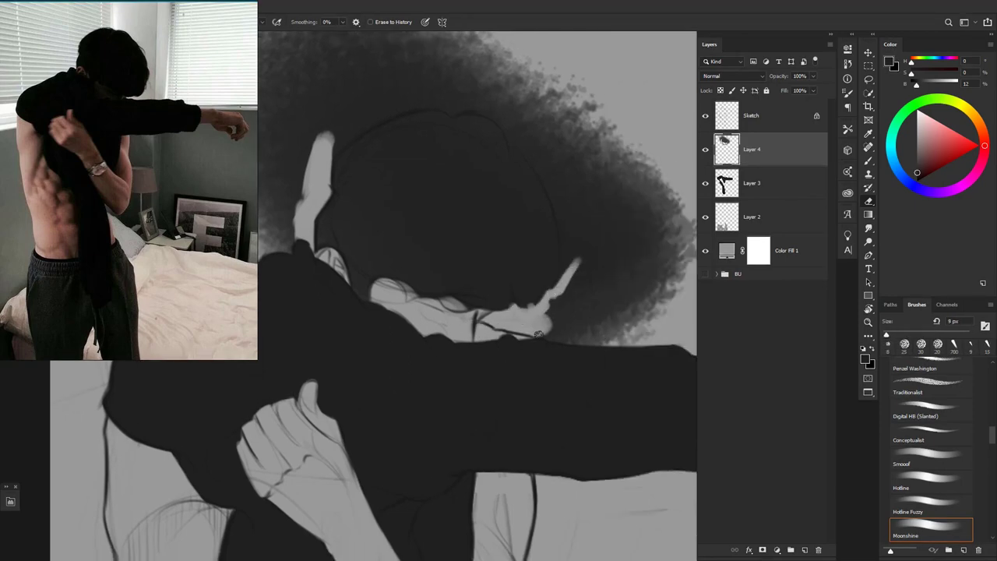
Erase the surplus dark tone in front of the face and around the outside of the head on Layer 4
mouse_move(601, 344)
mouse_down()
mouse_move(445, 329)
mouse_move(547, 296)
mouse_move(373, 397)
mouse_move(356, 234)
mouse_move(649, 379)
mouse_move(485, 223)
mouse_up()
key(bracketright)
key(bracketright)
key(bracketright)
key(bracketright)
key(bracketright)
key(bracketleft)
key(bracketleft)
key(bracketleft)
key(bracketleft)
key(bracketleft)
key(bracketleft)
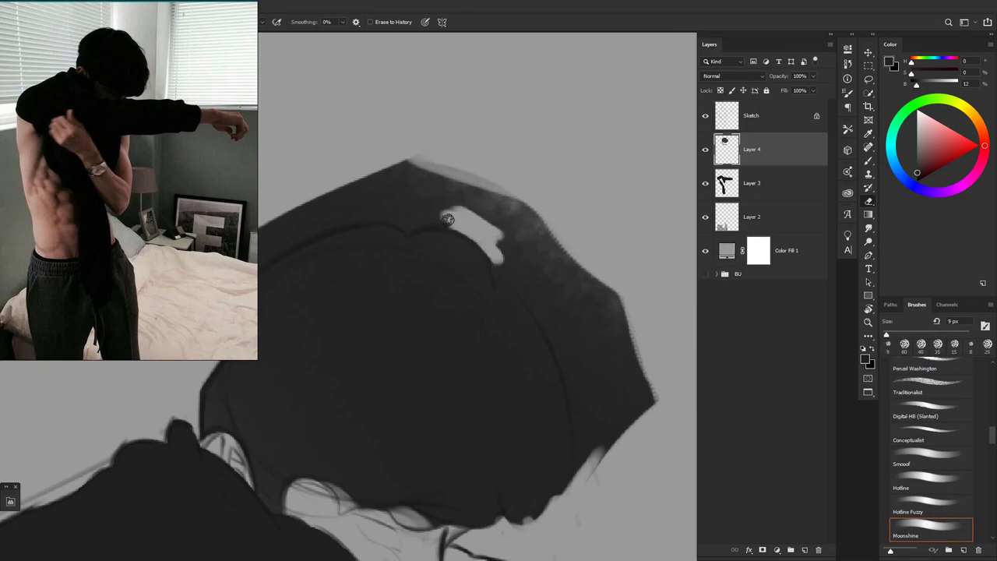
Clear the remaining tone along the crown and back of the head with the Moonshine eraser at 9 to 35 px
mouse_move(502, 267)
mouse_down()
mouse_move(551, 516)
mouse_move(587, 494)
mouse_move(615, 388)
mouse_move(573, 266)
mouse_move(457, 174)
mouse_up()
key(bracketright)
key(bracketright)
key(bracketright)
key(bracketright)
key(bracketright)
key(bracketright)
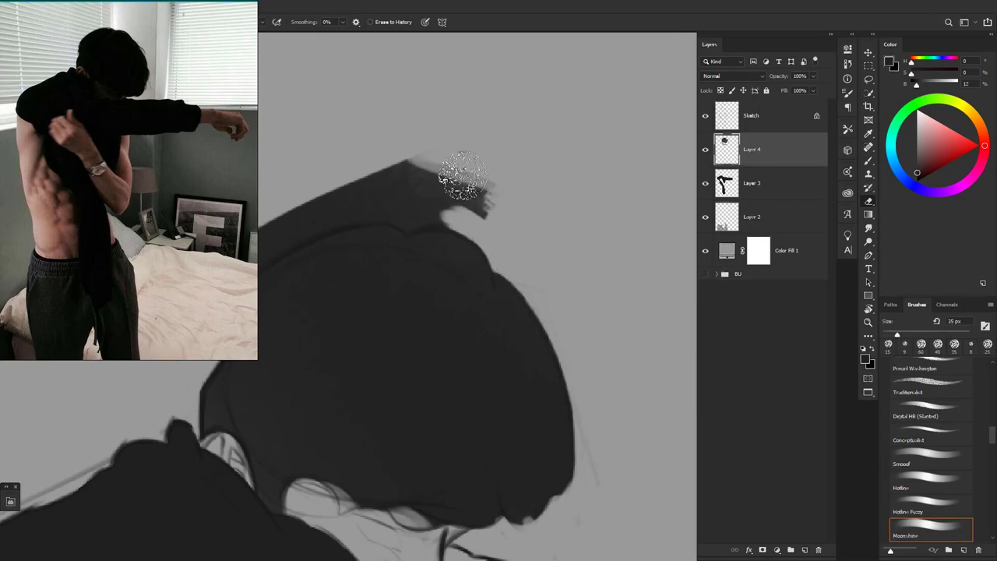
mouse_move(181, 303)
mouse_down()
mouse_move(364, 283)
mouse_move(507, 174)
mouse_move(452, 205)
mouse_up()
key(bracketleft)
key(bracketleft)
key(bracketleft)
key(bracketleft)
drag(581, 198, 494, 182)
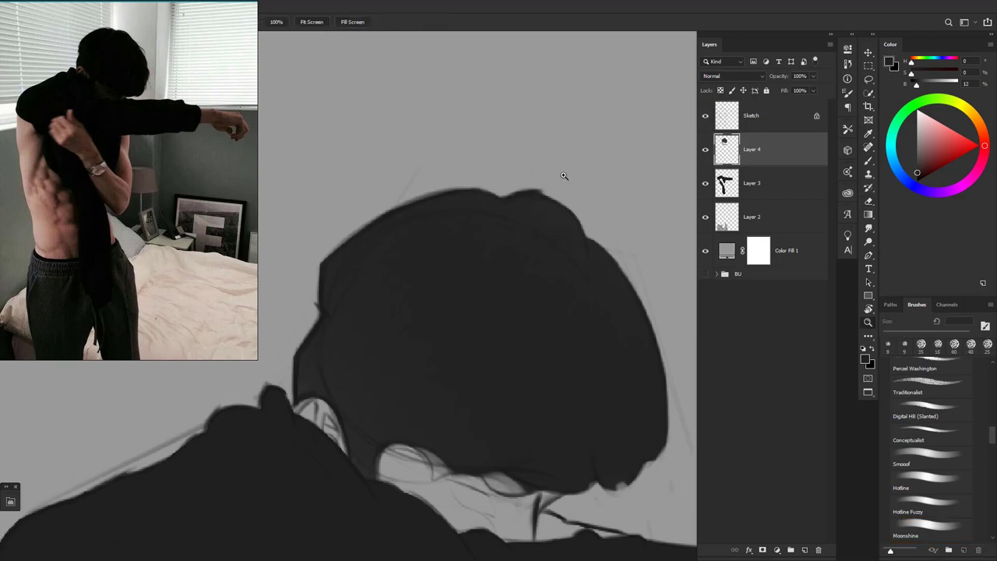
Lighten soft highlights on the crown and front of the hair with an enlarged Moonshine eraser
drag(563, 174, 530, 222)
key(bracketright)
key(bracketright)
key(bracketright)
key(bracketright)
key(bracketright)
key(bracketright)
key(bracketright)
key(bracketright)
mouse_move(502, 162)
mouse_down()
mouse_move(469, 145)
mouse_move(493, 145)
mouse_move(419, 248)
mouse_up()
key(ctrl+minus)
key(bracketleft)
key(bracketleft)
key(bracketleft)
key(bracketleft)
key(bracketleft)
key(bracketleft)
key(bracketleft)
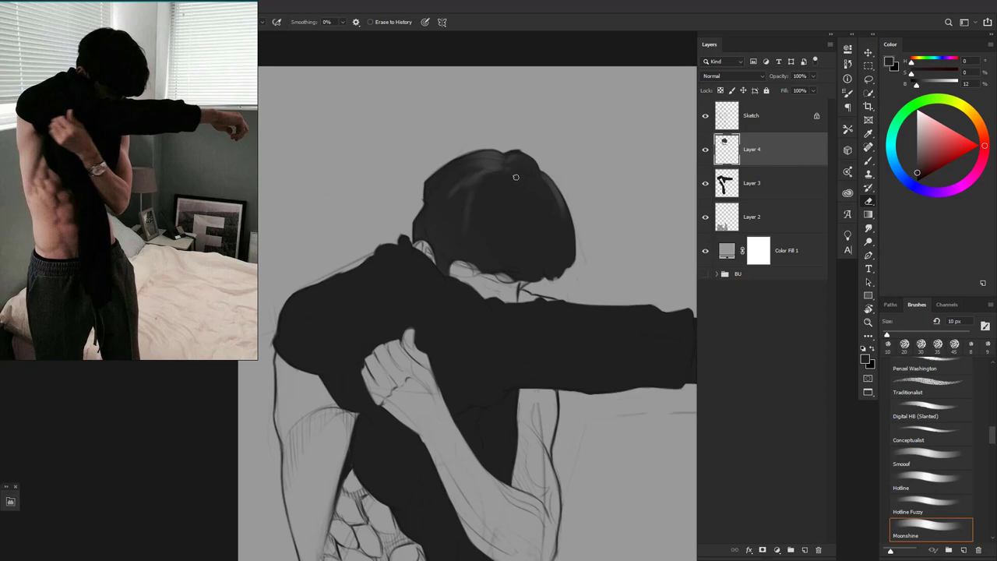
Blend the hair highlights with dark grey strokes on Layer 4 using the Slanted HB brush at 20 to 35 px
key(b)
key(ctrl+minus)
key(ctrl+plus)
key(ctrl+plus)
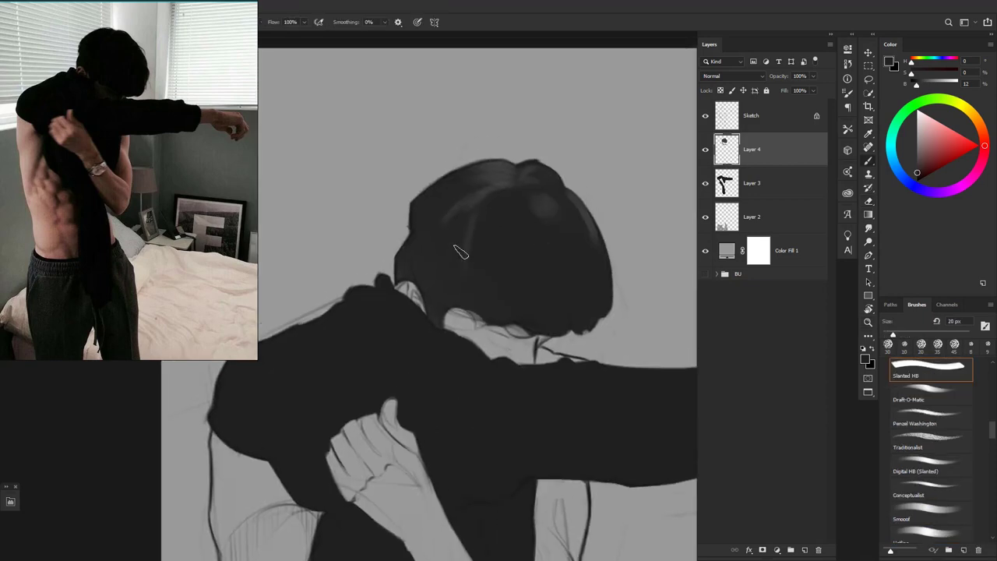
key(bracketleft)
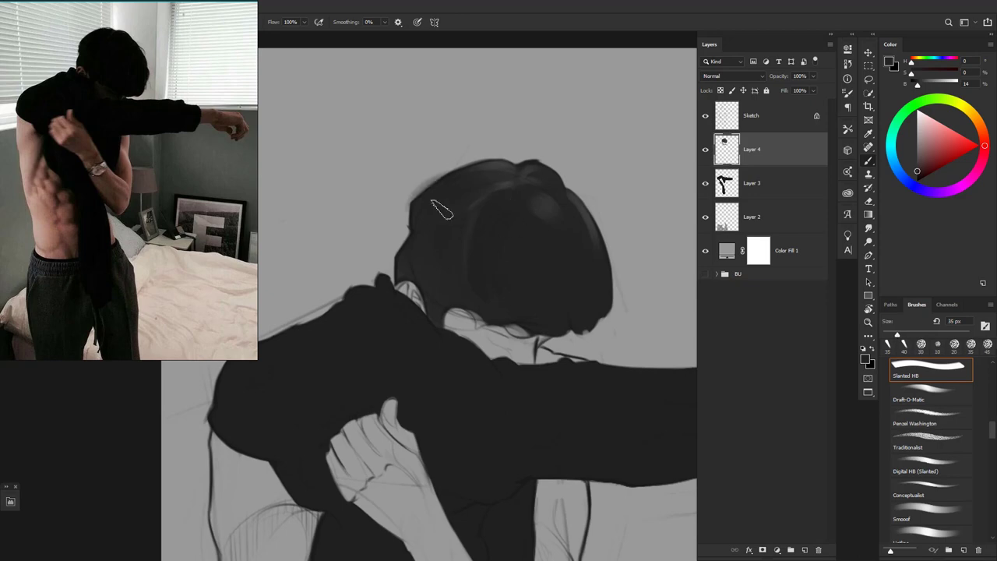
key(ctrl+minus)
key(space)
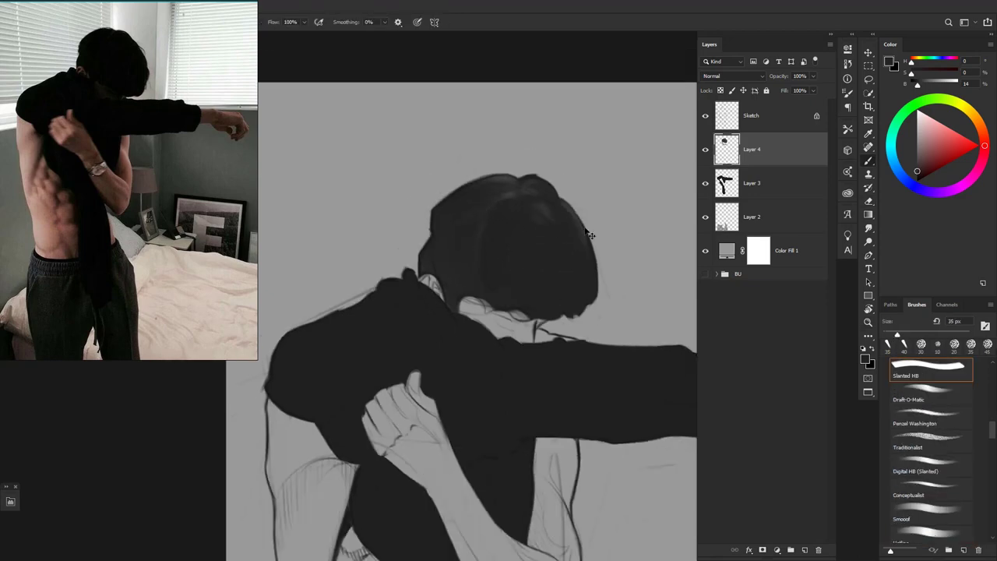
Hide the shirt tone on Layer 3 and erase the hair tone spilling under the collar on Layer 4 at 30 px
drag(538, 339, 501, 204)
key(ctrl+minus)
key(ctrl+plus)
key(alt+bracketright)
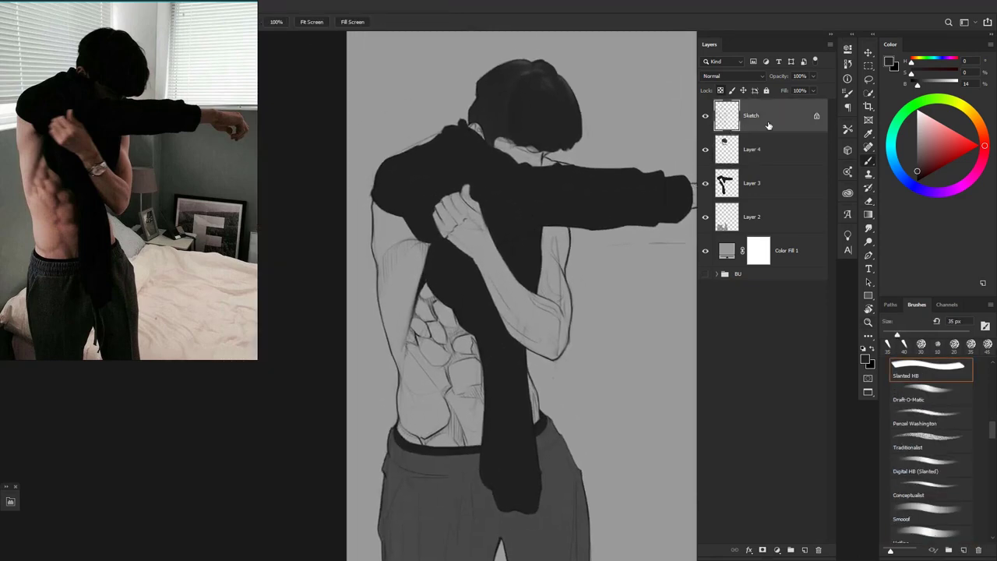
key(ctrl+plus)
key(x)
key(bracketright)
key(bracketright)
key(bracketright)
key(bracketright)
key(bracketright)
key(bracketright)
click(706, 183)
click(752, 148)
key(e)
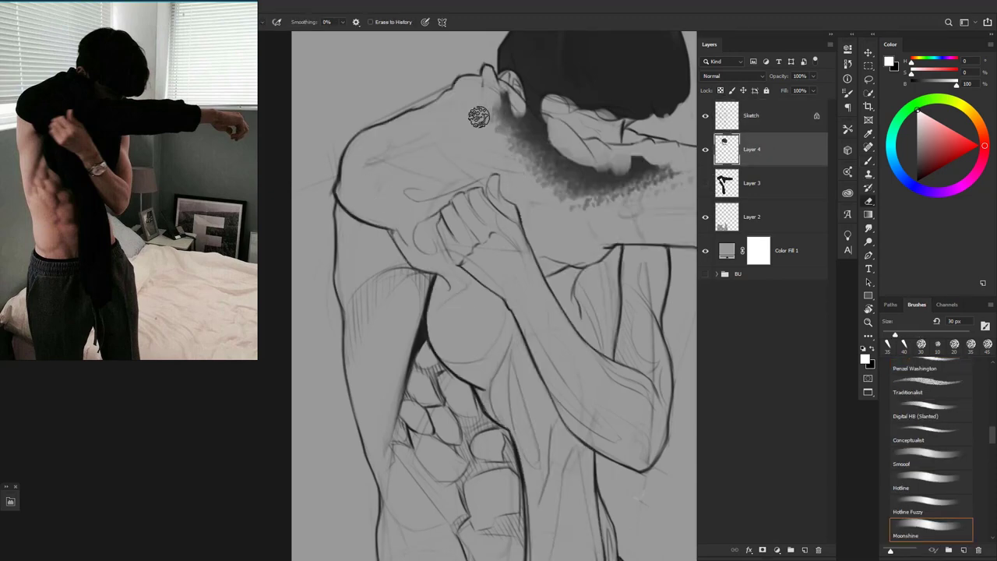
mouse_move(483, 171)
mouse_down()
mouse_move(528, 117)
mouse_move(572, 175)
mouse_up()
key(ctrl+minus)
key(ctrl+minus)
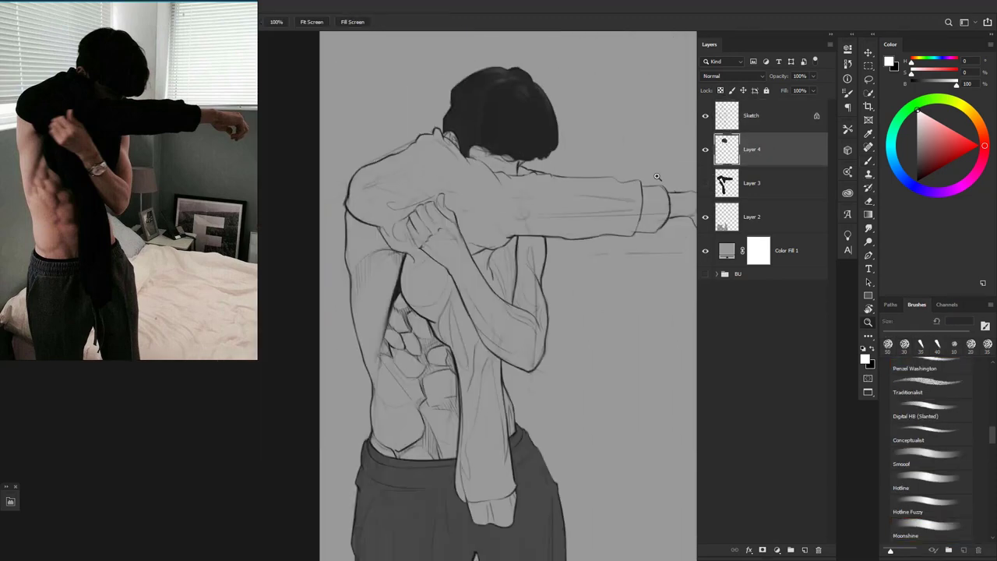
Show Layer 3 again and fill in the shirt's edge below the neck with the 10 px Slanted HB brush
click(705, 183)
click(751, 183)
key(ctrl+plus)
key(ctrl+plus)
key(ctrl+plus)
key(b)
drag(484, 160, 489, 195)
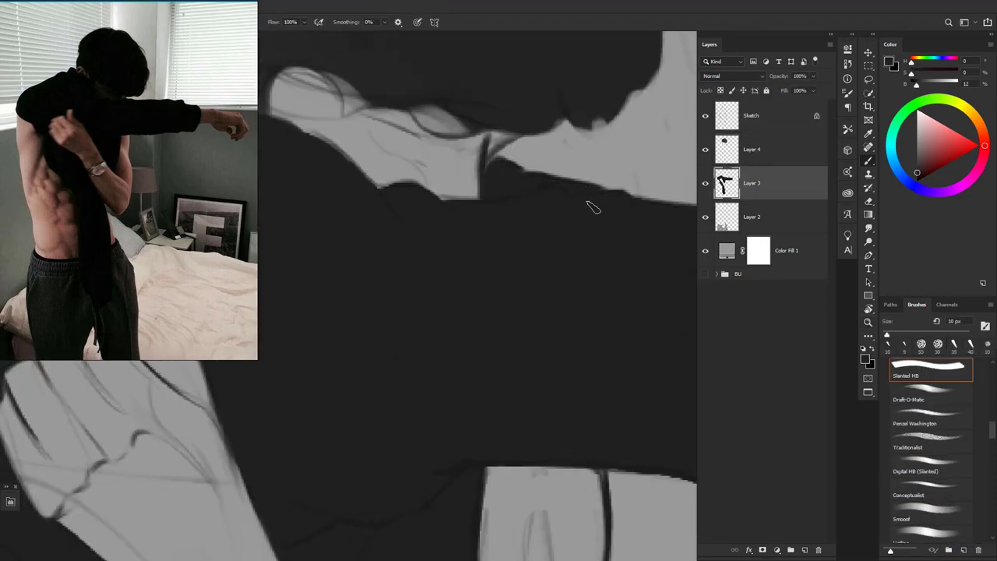
key(z)
drag(592, 206, 522, 234)
Hide Layer 3 and recolour the shirt fold lines around the shoulder and gripping hand white on the Sketch layer
click(706, 183)
key(ctrl+minus)
key(ctrl+minus)
click(752, 116)
key(b)
key(x)
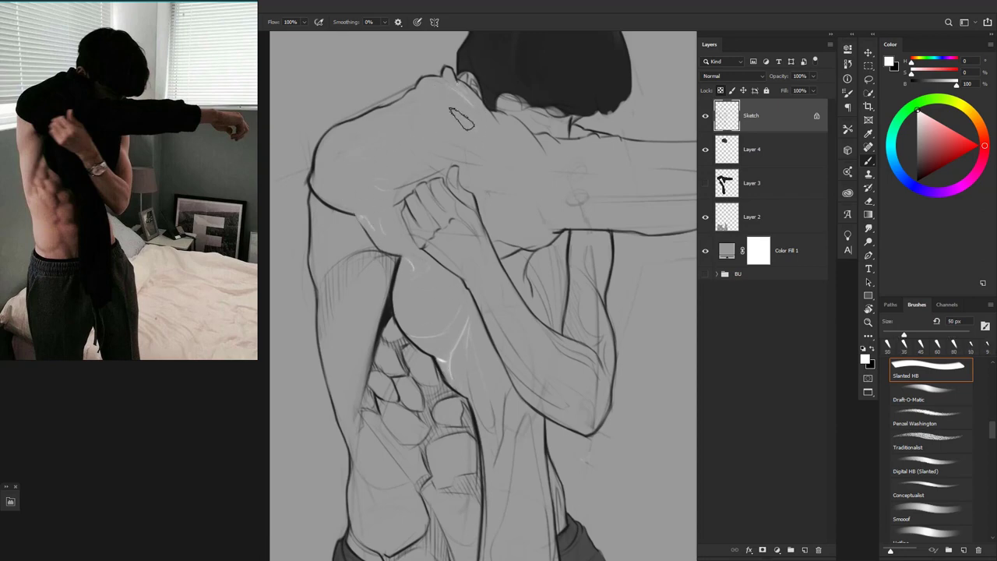
key(ctrl+plus)
key(ctrl+plus)
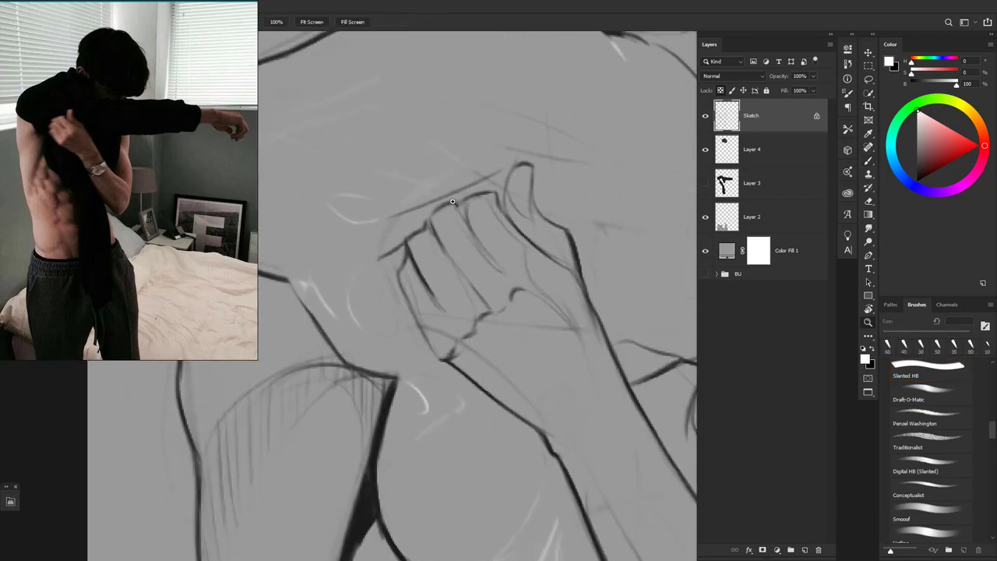
key(bracketleft)
key(bracketleft)
Recolour the fold and cuff lines of the hanging sleeve white with the Slanted HB brush at 40 to 45 px
scroll(580, 139, down, 5)
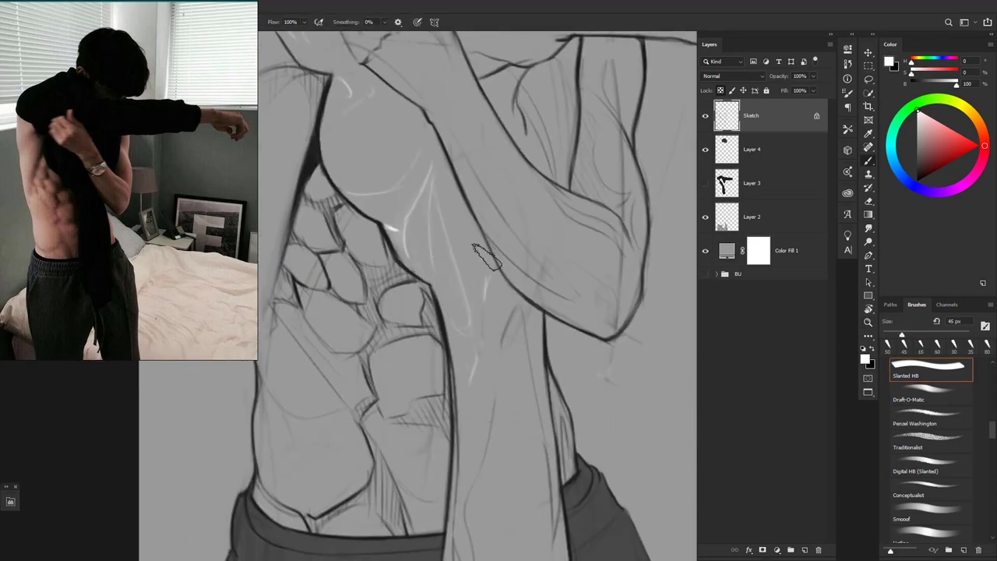
key(bracketleft)
scroll(438, 222, down, 3)
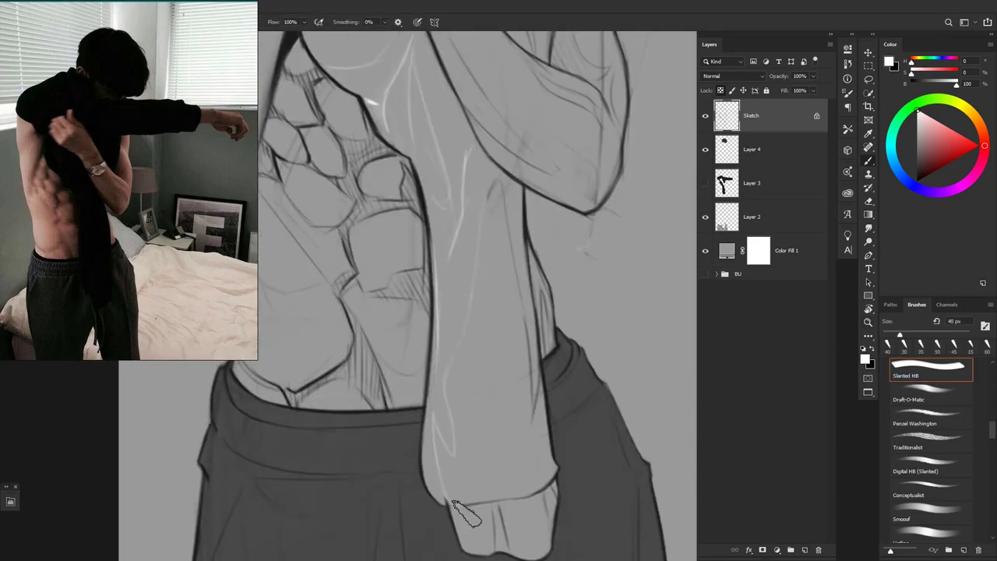
key(bracketright)
key(bracketright)
scroll(466, 512, down, 2)
scroll(459, 467, right, 1)
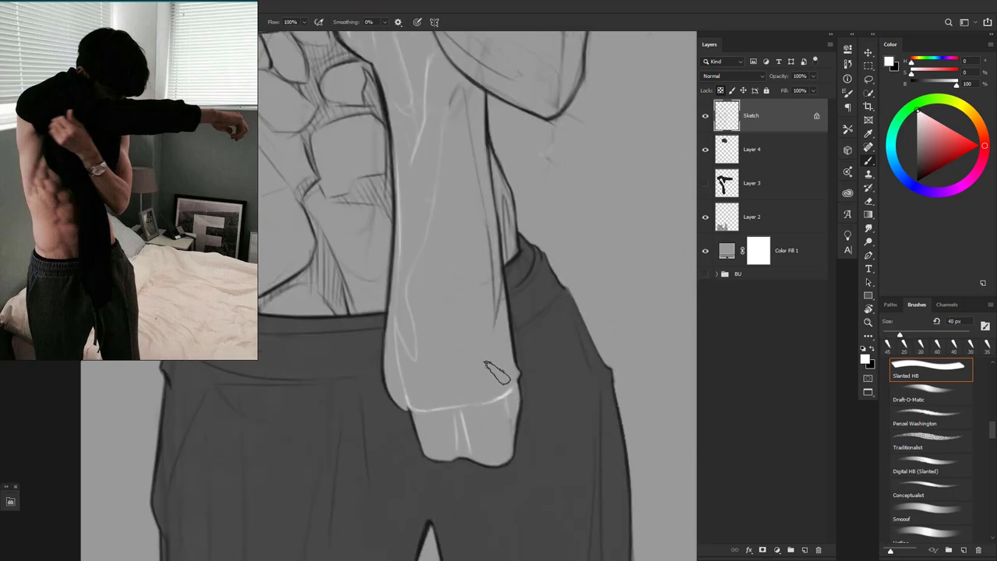
Recolour the fold lines below the armpit and the cuff line of the outstretched sleeve white
scroll(476, 273, up, 5)
scroll(405, 356, up, 5)
key(bracketright)
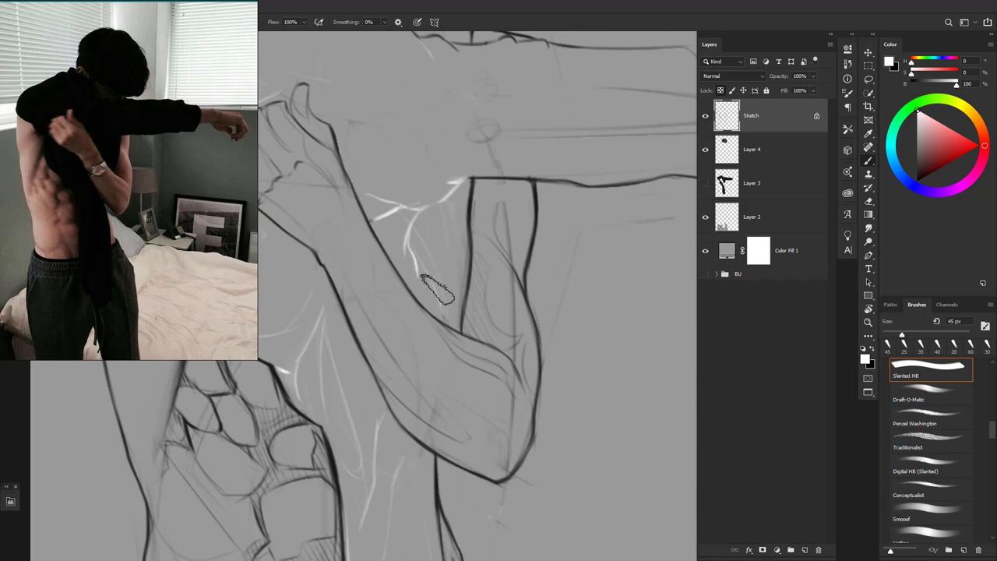
scroll(437, 289, up, 2)
scroll(527, 274, right, 2)
key(bracketright)
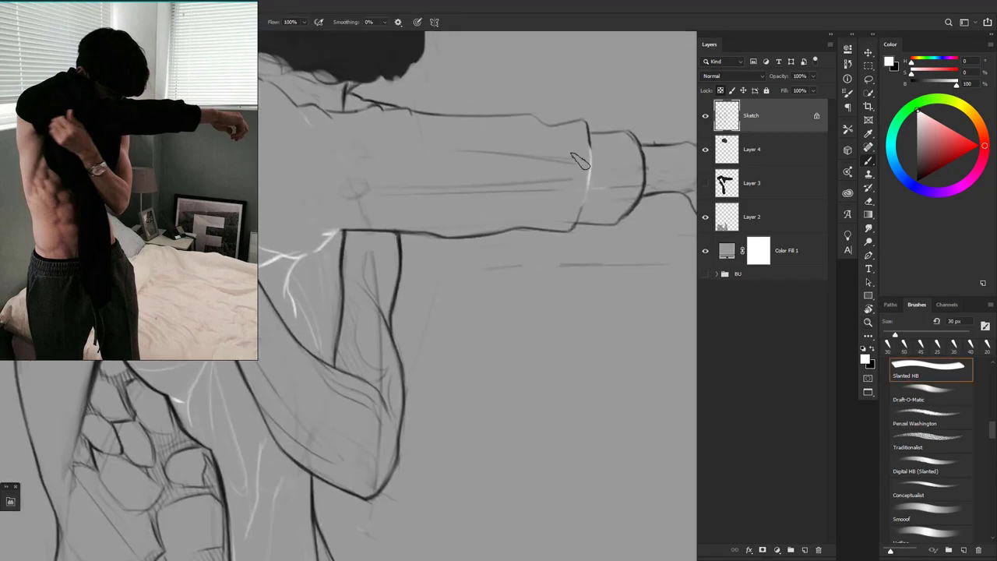
key(ctrl+0)
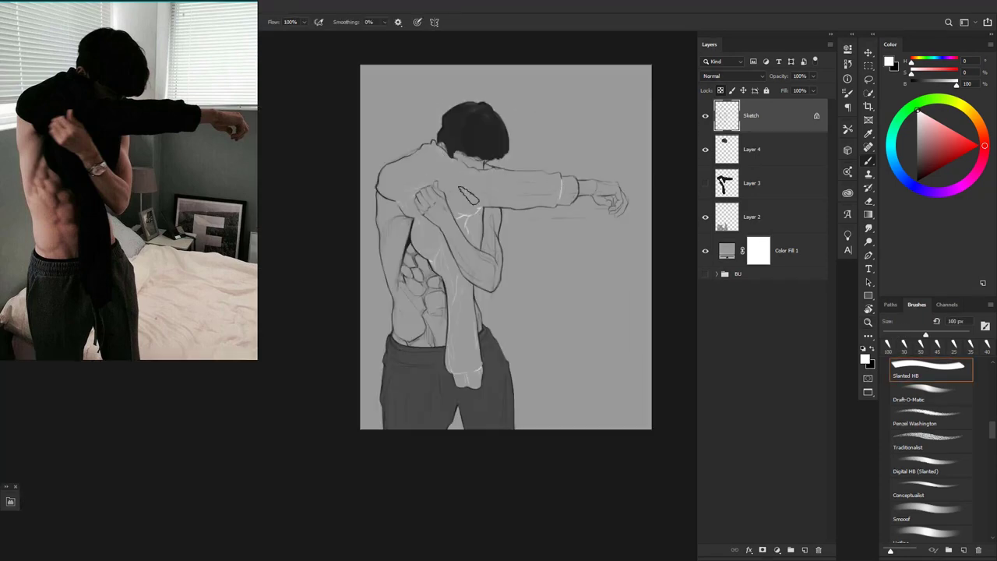
Show Layer 3 again and lighten the trouser fold lines on the locked Sketch layer with a large white brush
drag(537, 296, 568, 296)
scroll(555, 296, down, 3)
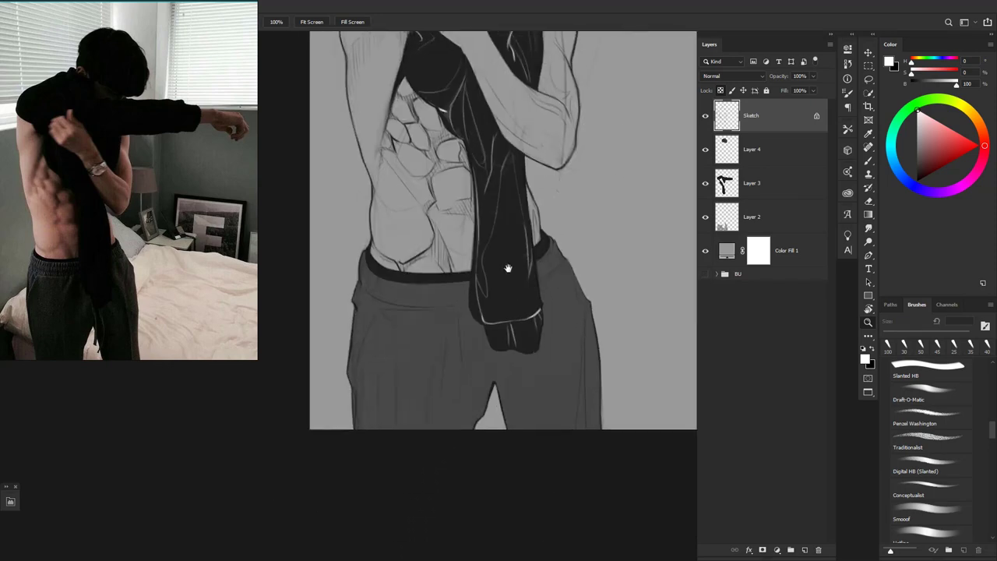
key(b)
key(z)
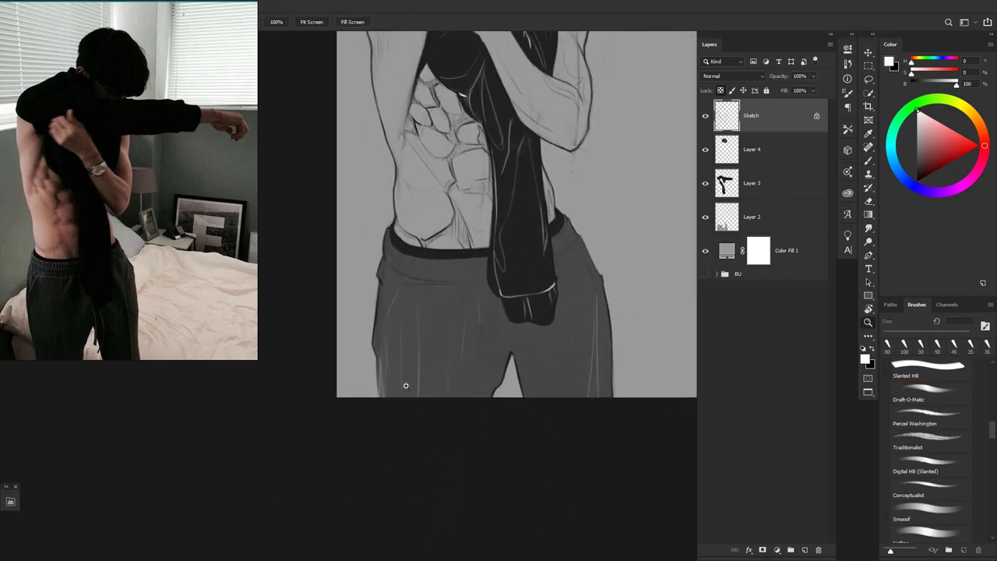
drag(471, 383, 421, 330)
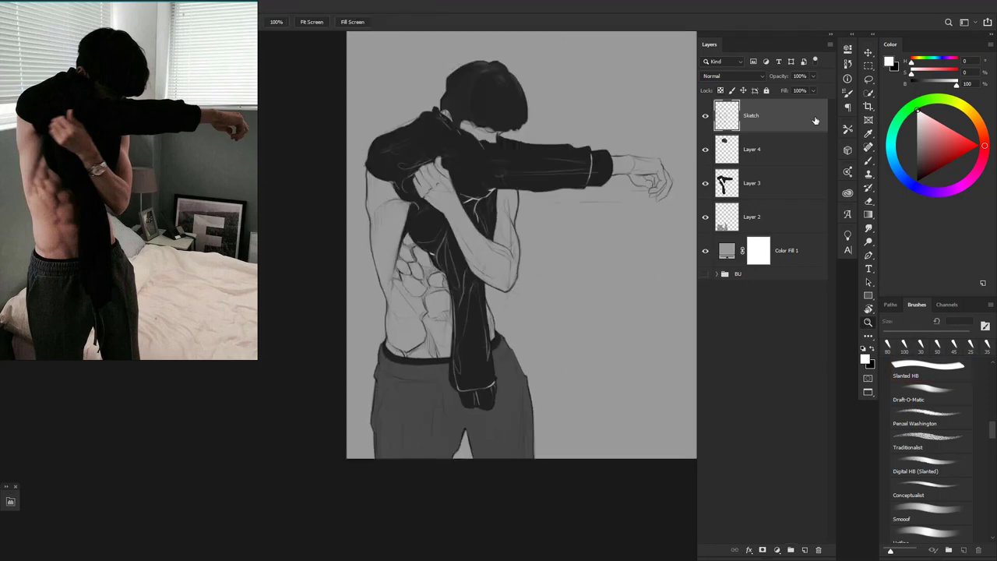
Add a Curves adjustment clipped to the Sketch layer, darkening the midtones and moving the black point to input 15, output 0
click(777, 549)
click(802, 418)
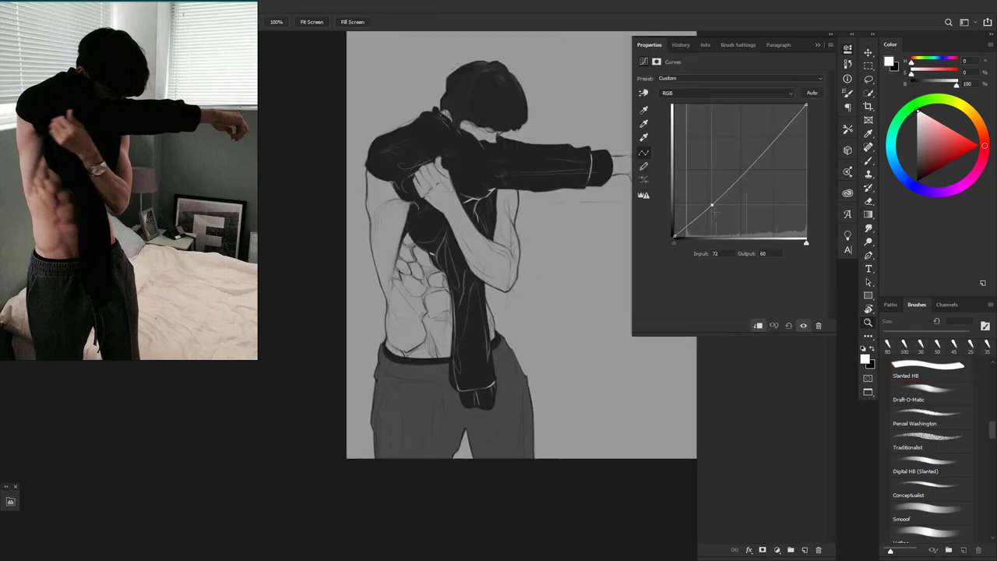
drag(675, 236, 688, 244)
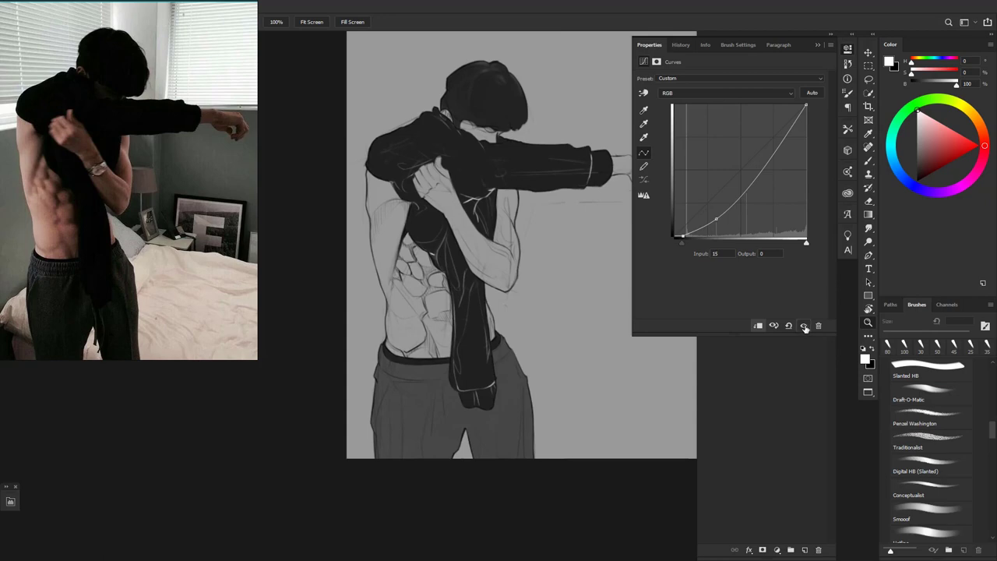
click(782, 258)
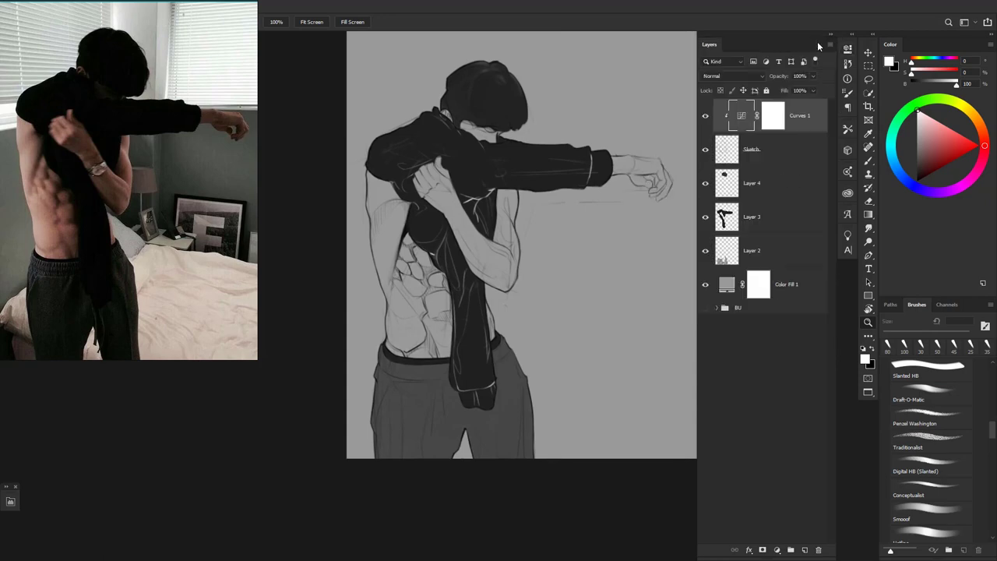
Group the drawing layers as Sketch and set the Color Fill 1 background to white (ffffff)
key(ctrl+g)
double_click(726, 128)
click(605, 257)
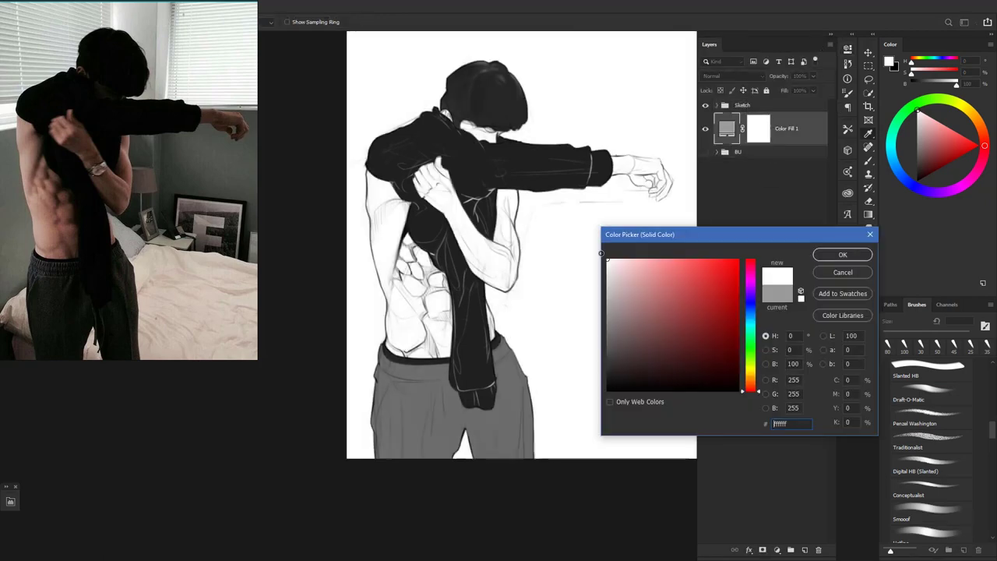
click(846, 254)
Add Layer 5 and draw thin accent lines beside the elbow, shoulder and outstretched hand with the 7 px Slanted HB brush
drag(585, 283, 570, 303)
key(b)
key(ctrl+shift+alt+n)
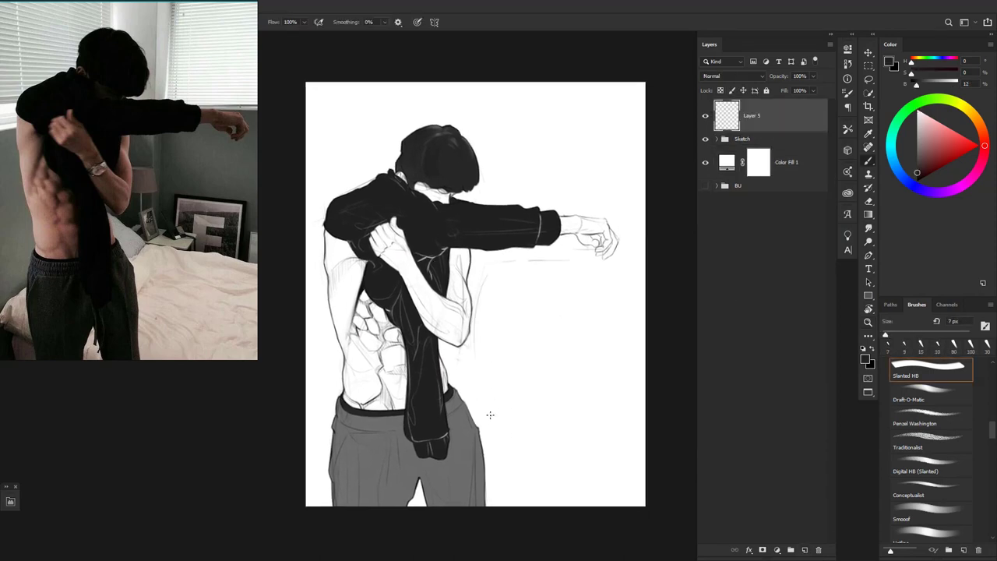
scroll(428, 399, up, 1)
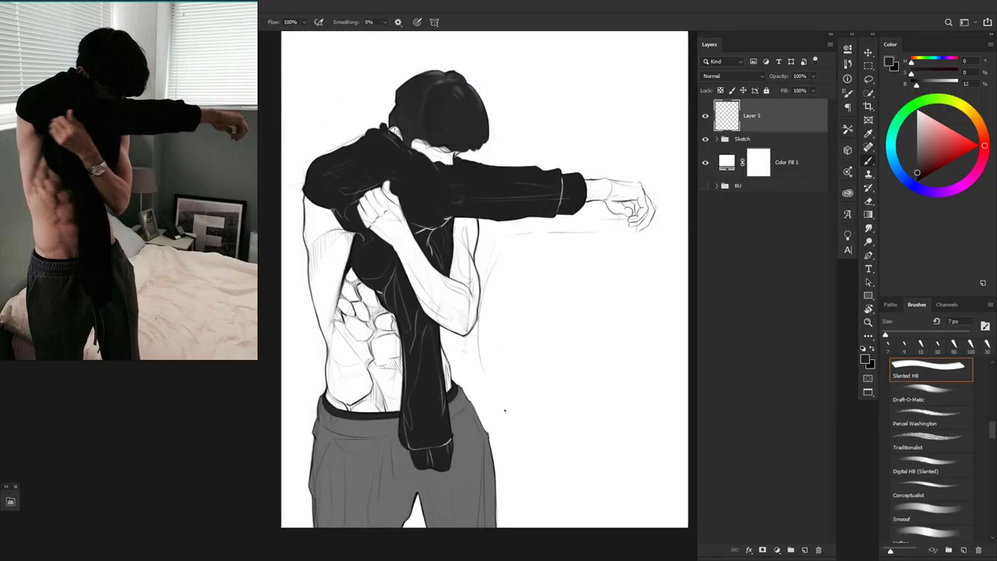
scroll(323, 140, down, 1)
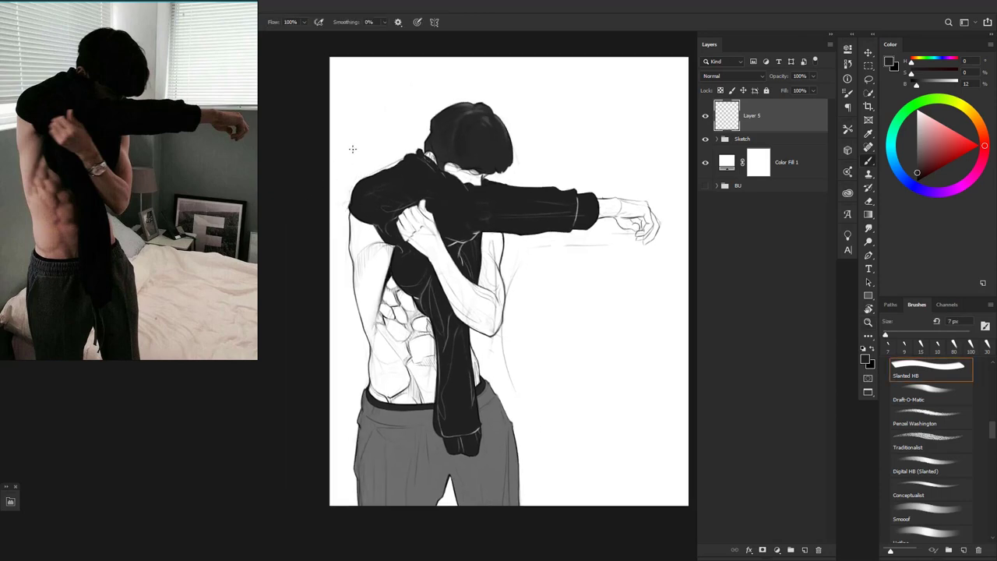
scroll(511, 319, down, 2)
scroll(510, 319, right, 2)
scroll(579, 159, up, 1)
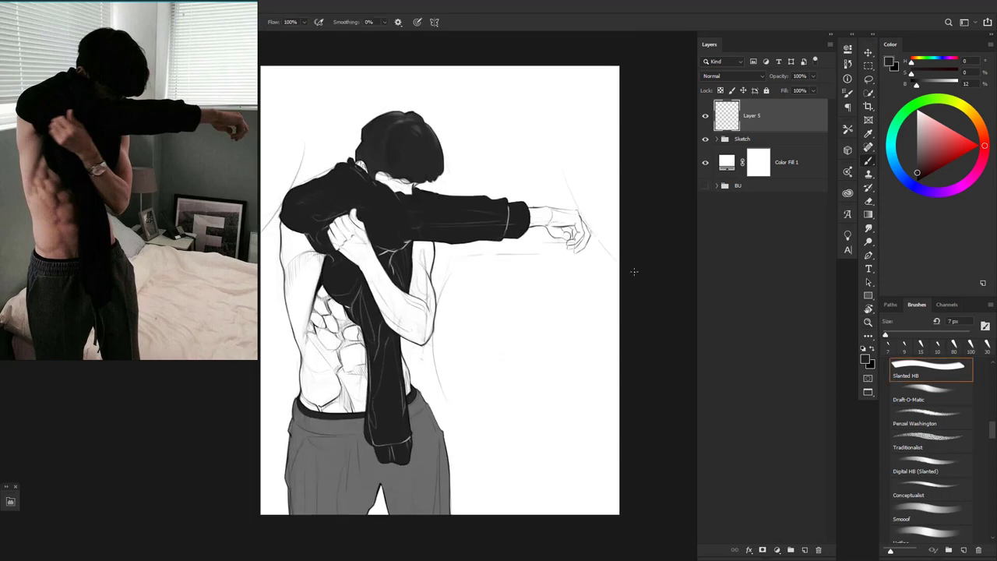
scroll(564, 199, up, 1)
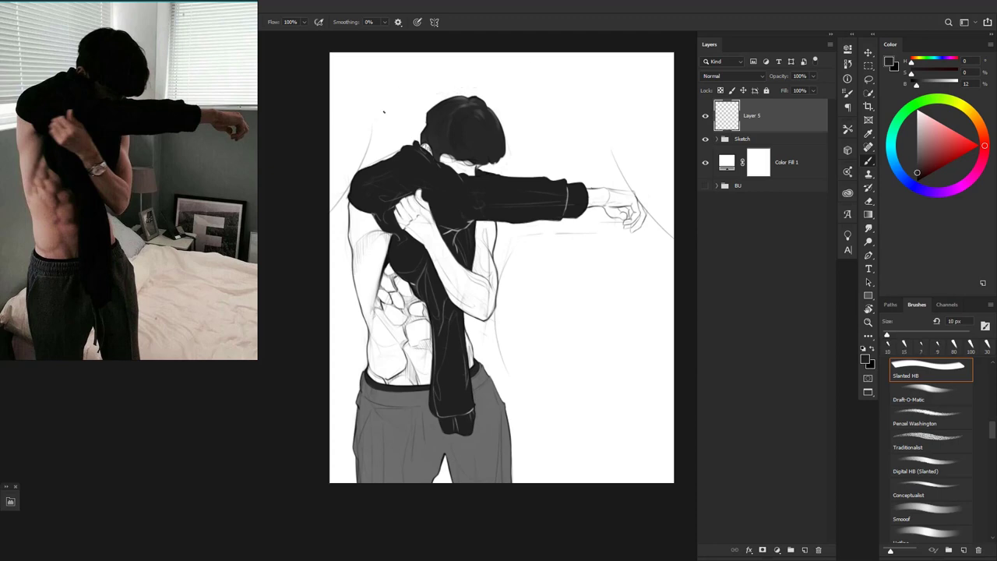
Draw thin accent lines above the head, from the elbow and beside the trousers at 8 to 10 px
mouse_move(378, 108)
mouse_down()
mouse_move(510, 81)
mouse_move(506, 174)
mouse_move(542, 205)
mouse_up()
key(z)
key(ctrl+z)
key(b)
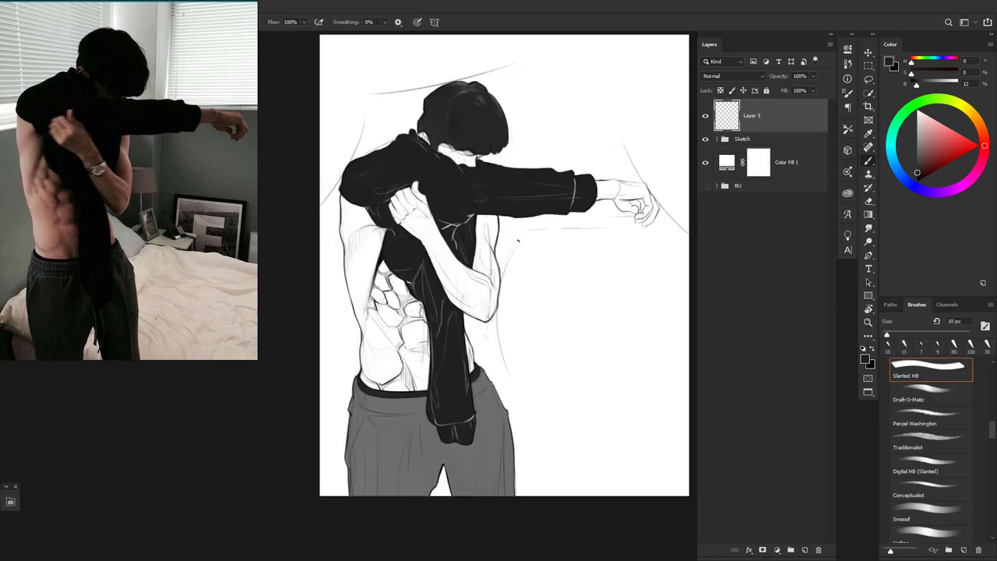
key(bracketleft)
drag(553, 294, 493, 312)
key(ctrl+z)
key(bracketleft)
mouse_move(545, 294)
mouse_down()
mouse_move(494, 314)
mouse_move(550, 276)
mouse_up()
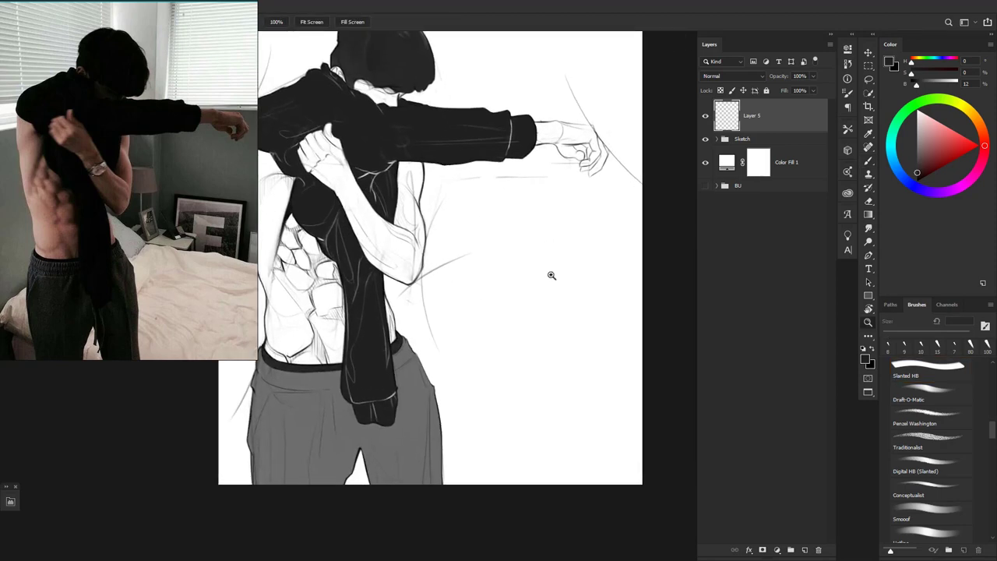
Add a new layer named Sign and draw a signature in the empty area beside the trousers at 6 px
key(ctrl+shift+alt+n)
double_click(748, 117)
text(Sign)
key(Return)
mouse_move(503, 353)
mouse_down()
mouse_move(522, 389)
mouse_move(499, 447)
mouse_up()
key(ctrl+z)
drag(524, 381, 506, 417)
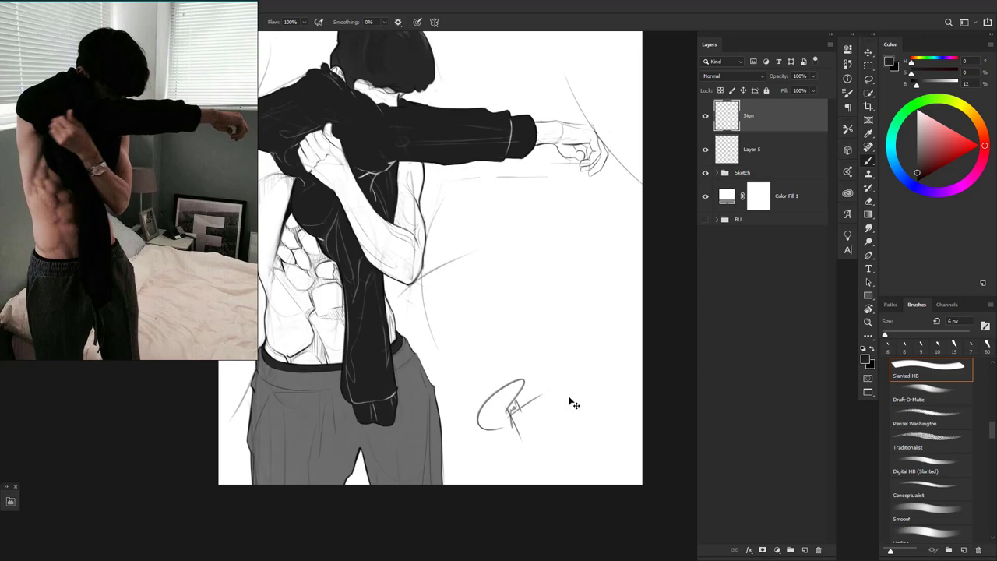
Handwrite the date beginning "22 April" beside the signature with the 4 px brush and switch to full-screen view
scroll(579, 439, down, 1)
scroll(545, 429, up, 4)
key(bracketleft)
key(bracketleft)
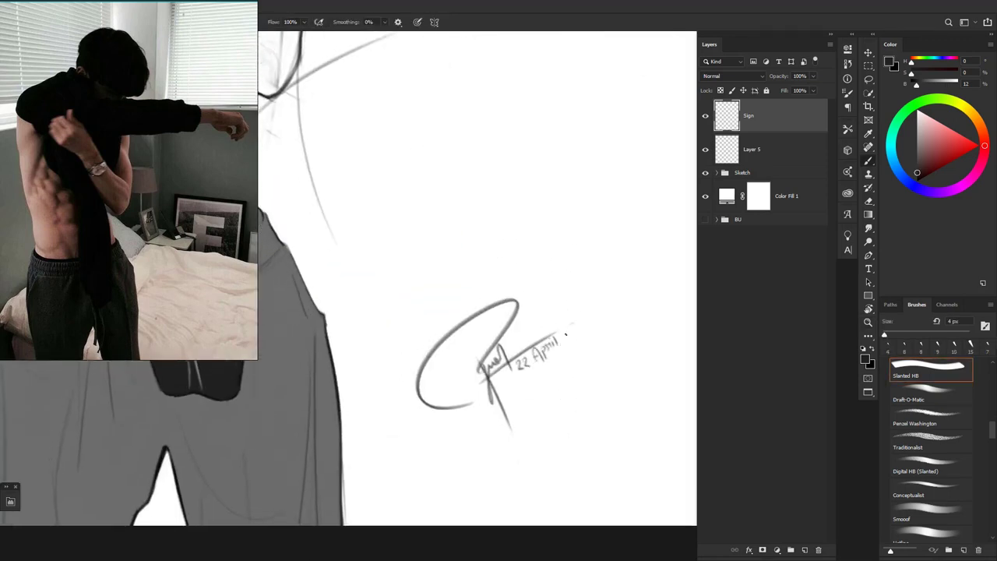
mouse_move(574, 330)
mouse_down()
mouse_move(563, 383)
mouse_move(541, 289)
mouse_move(530, 338)
mouse_move(574, 310)
mouse_move(535, 301)
mouse_move(538, 311)
mouse_up()
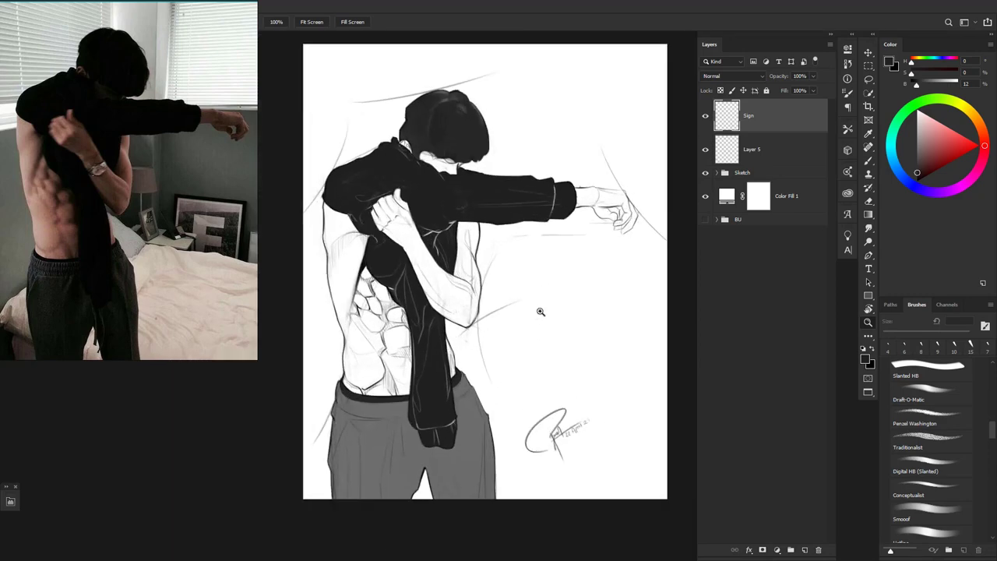
key(f)
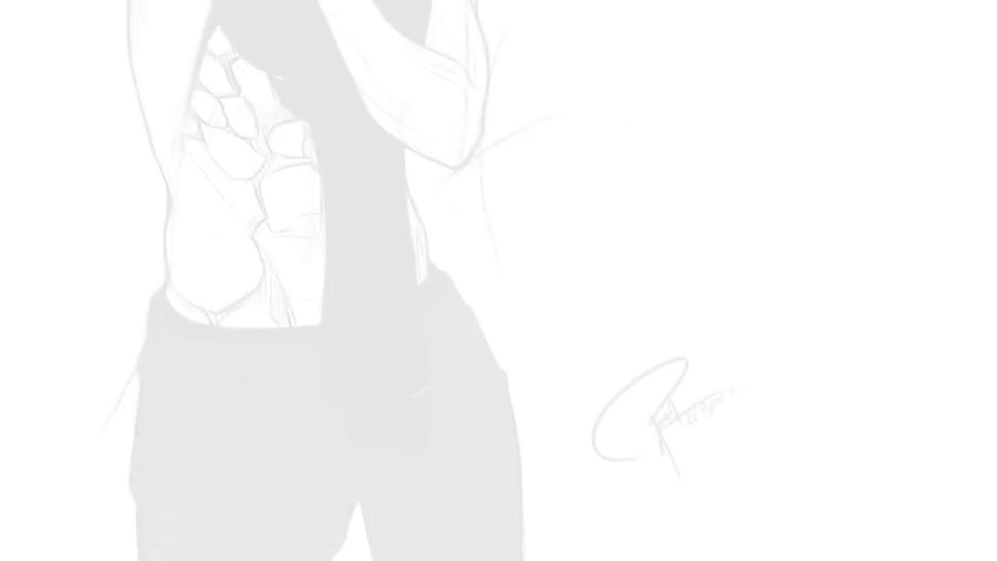